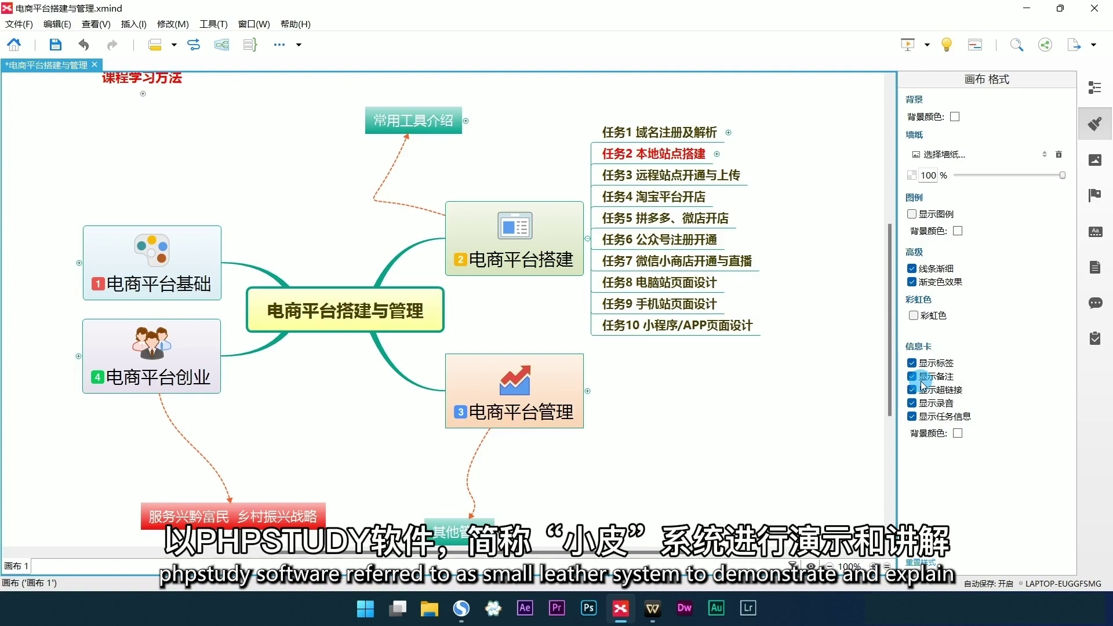
{"action": "left_click", "coordinate": [1029, 10]}
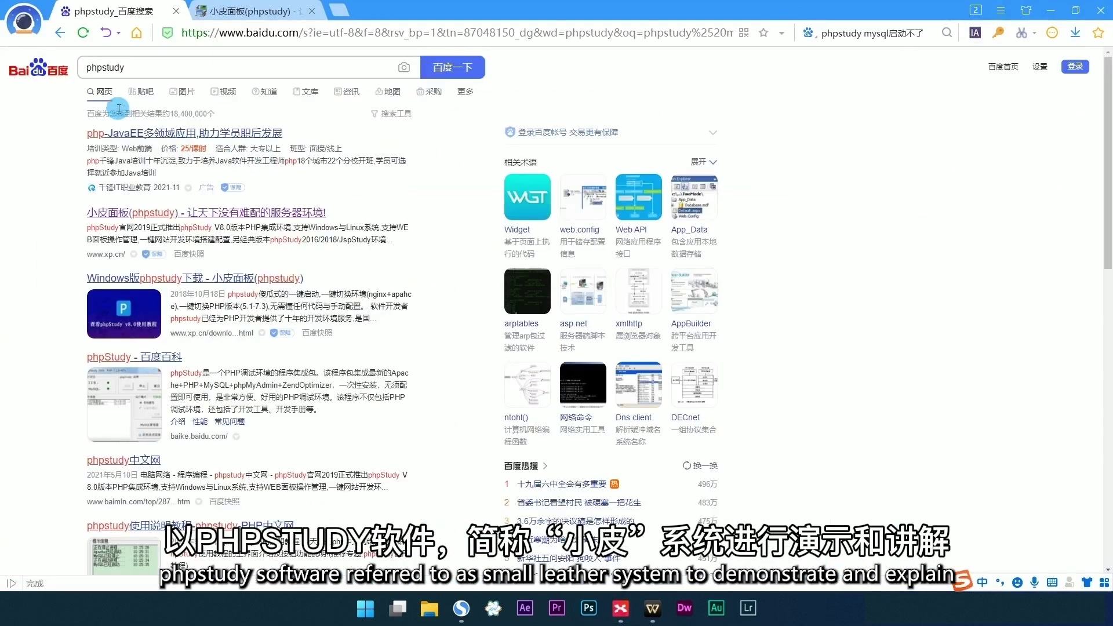
{"action": "left_click", "coordinate": [130, 69]}
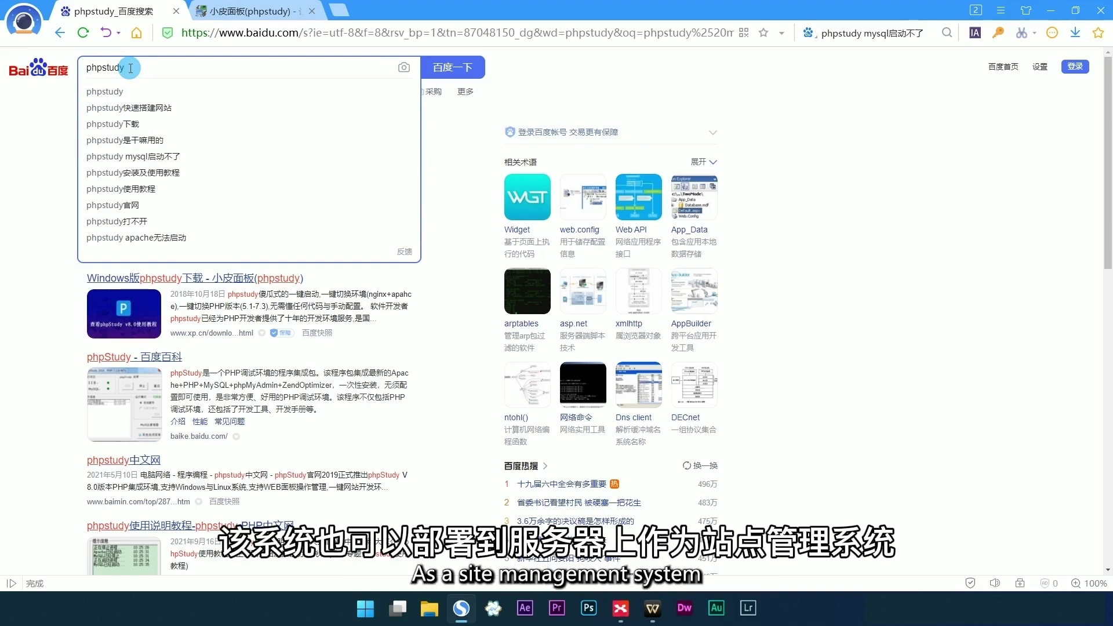
{"action": "key", "text": "Return"}
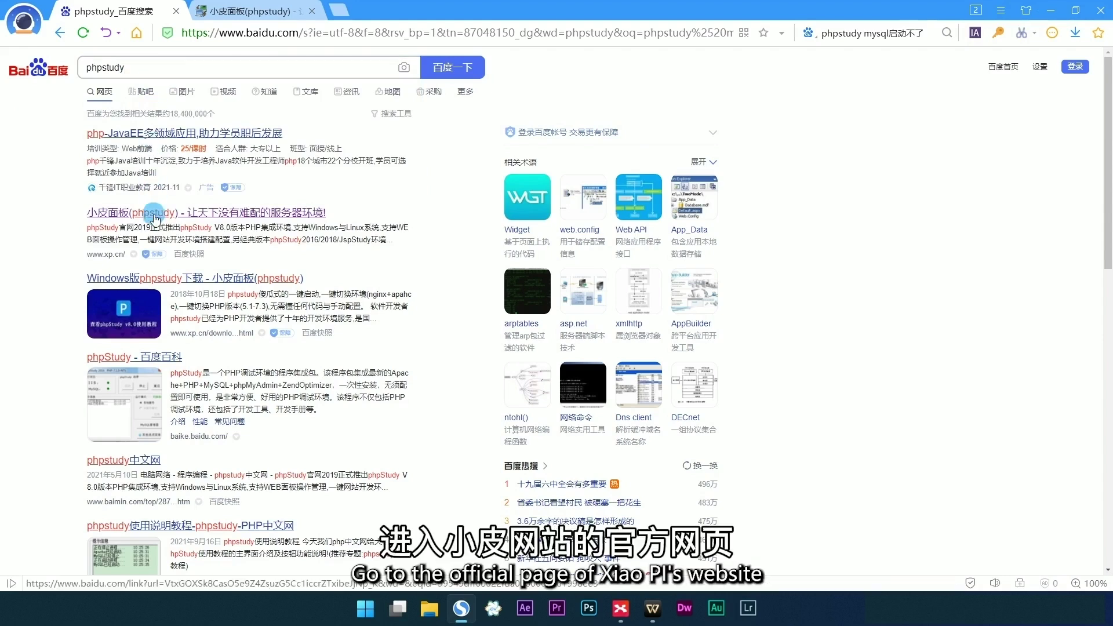
{"action": "left_click", "coordinate": [253, 13]}
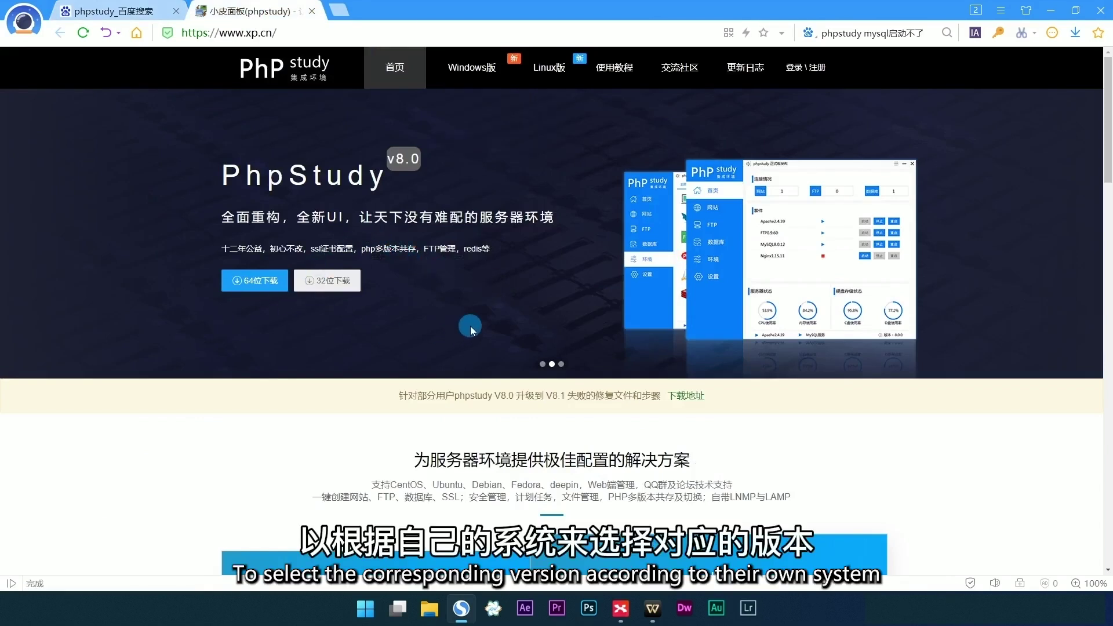
- Download the 64-bit phpStudy v8.1 package phpStudy_64.zip (77.71MB)
{"action": "mouse_move", "coordinate": [478, 69]}
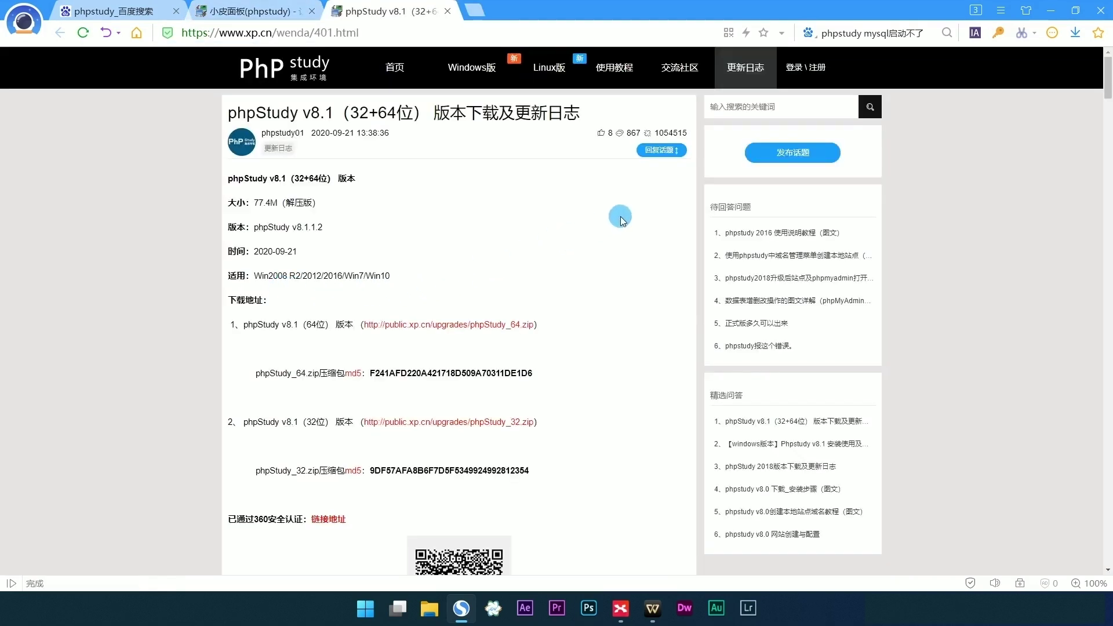
{"action": "scroll", "coordinate": [620, 217], "scroll_direction": "down", "scroll_amount": 1}
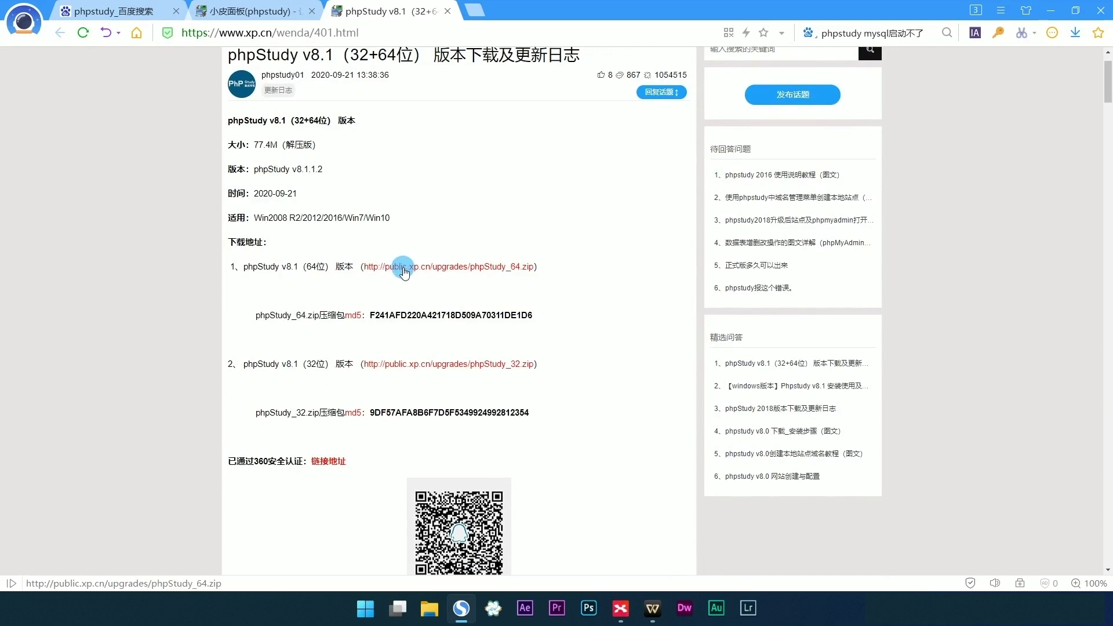
{"action": "left_click", "coordinate": [404, 270]}
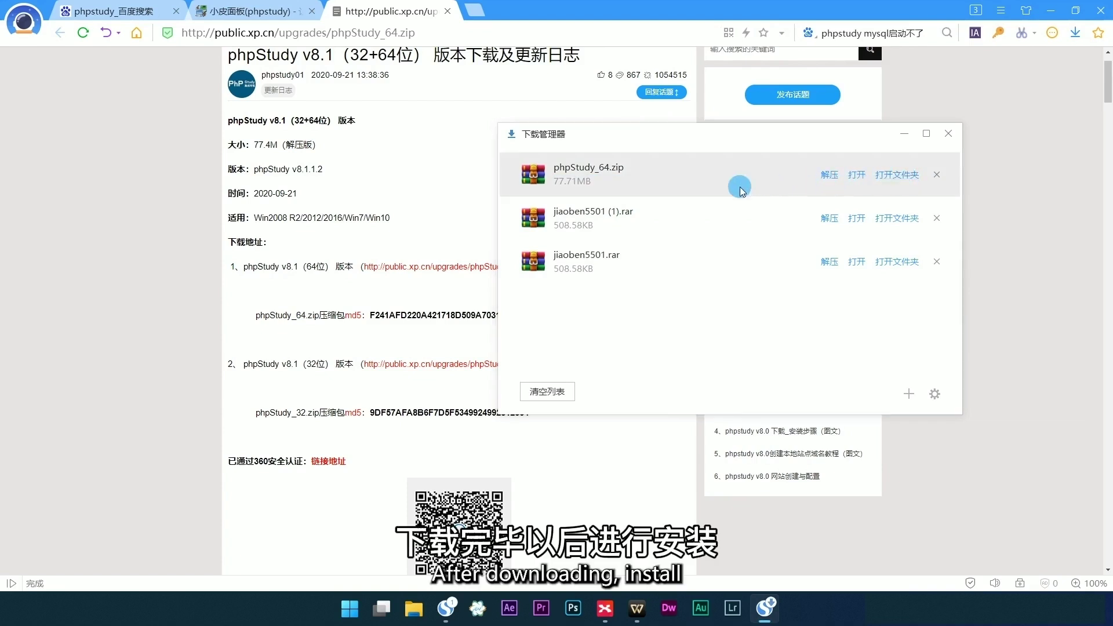
- Copy phpStudy_64.zip from the Downloads folder onto the desktop
{"action": "double_click", "coordinate": [708, 192]}
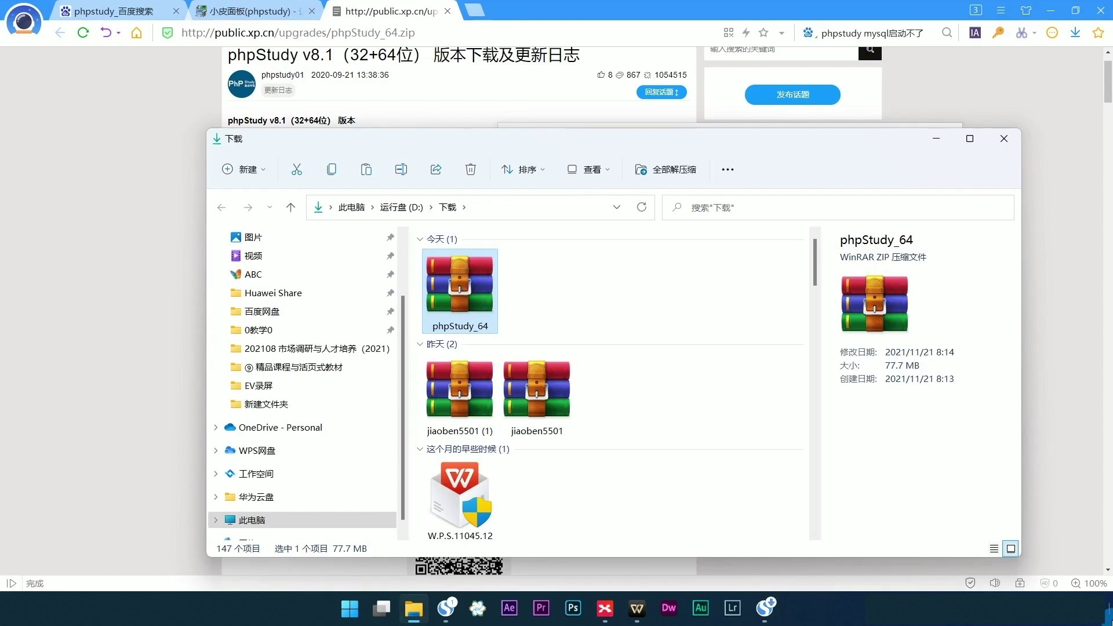
{"action": "left_click", "coordinate": [1109, 617]}
{"action": "key", "text": "ctrl+v"}
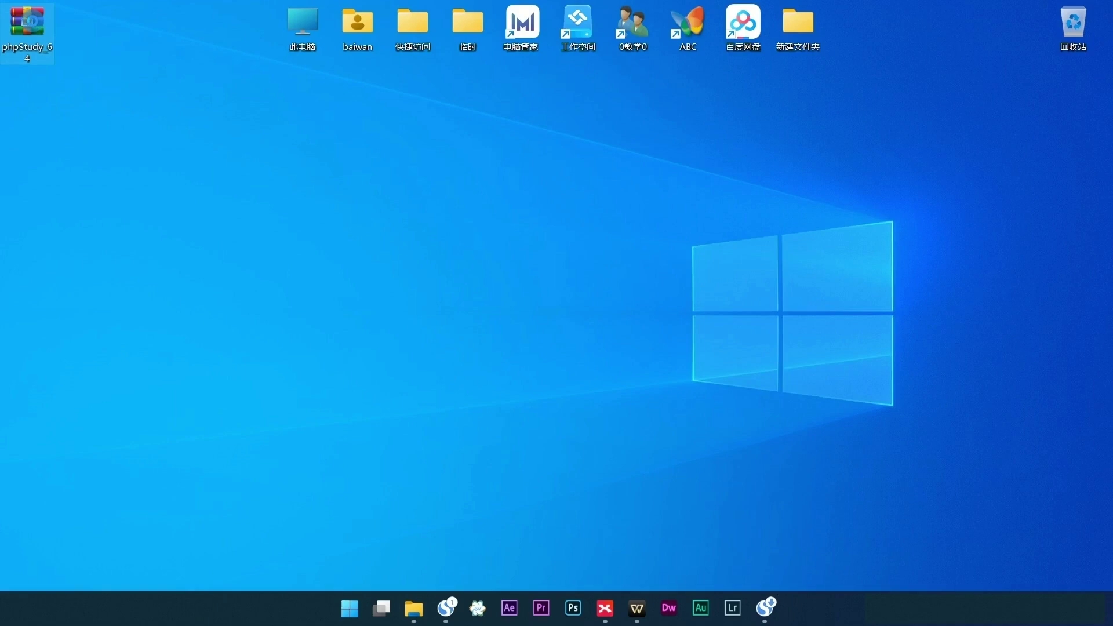
- Extract phpStudy_64.zip on the desktop, revealing the installer and install-path note
{"action": "right_click", "coordinate": [34, 26]}
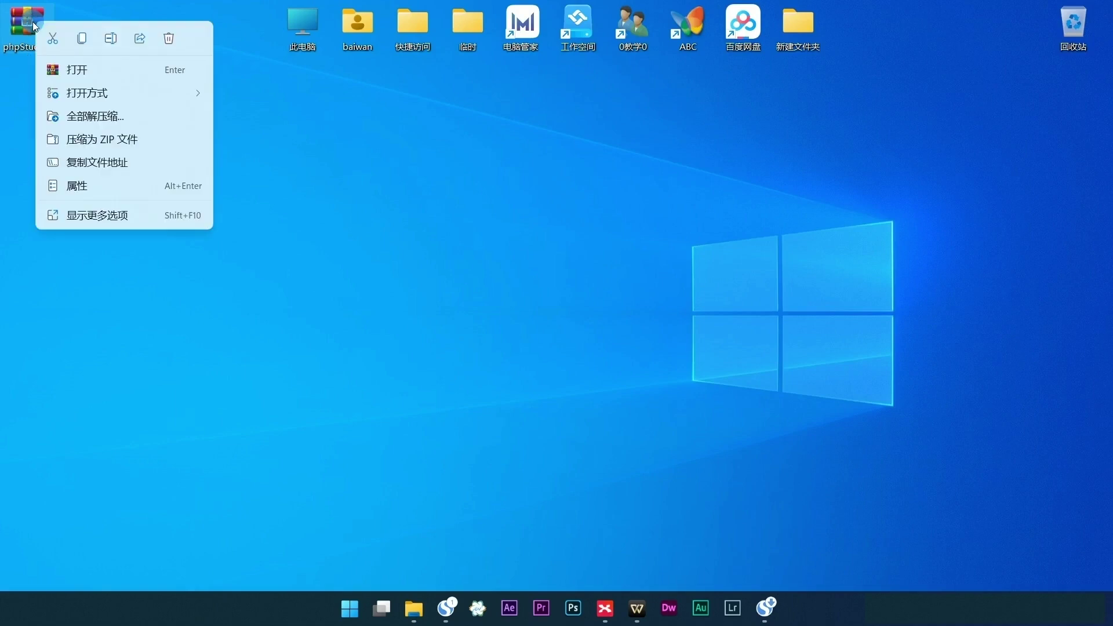
{"action": "left_click", "coordinate": [119, 215]}
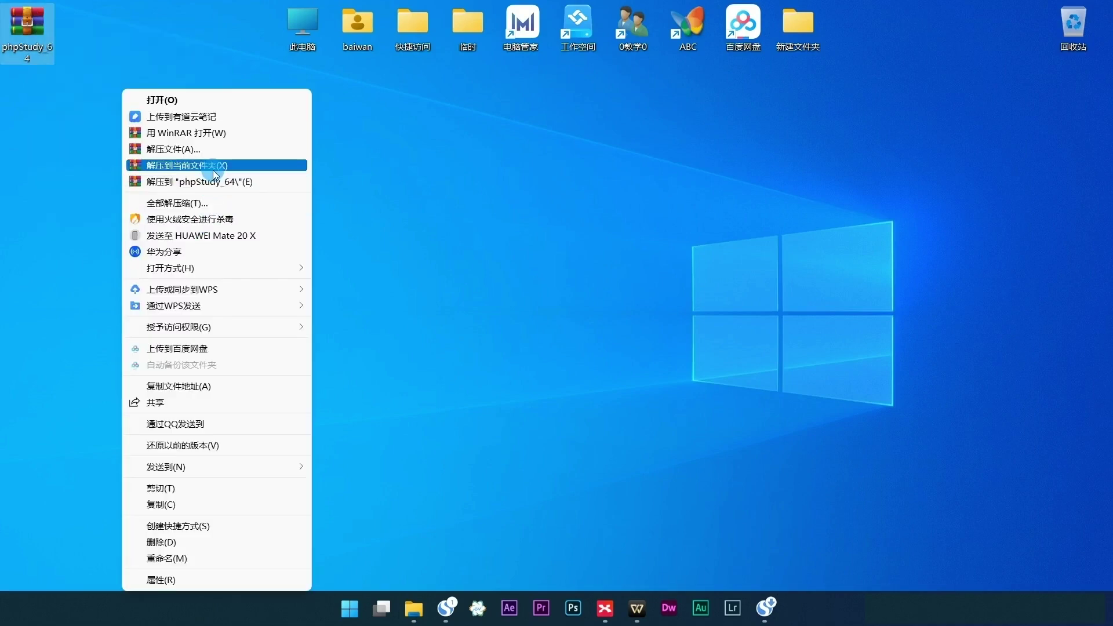
{"action": "left_click", "coordinate": [214, 182]}
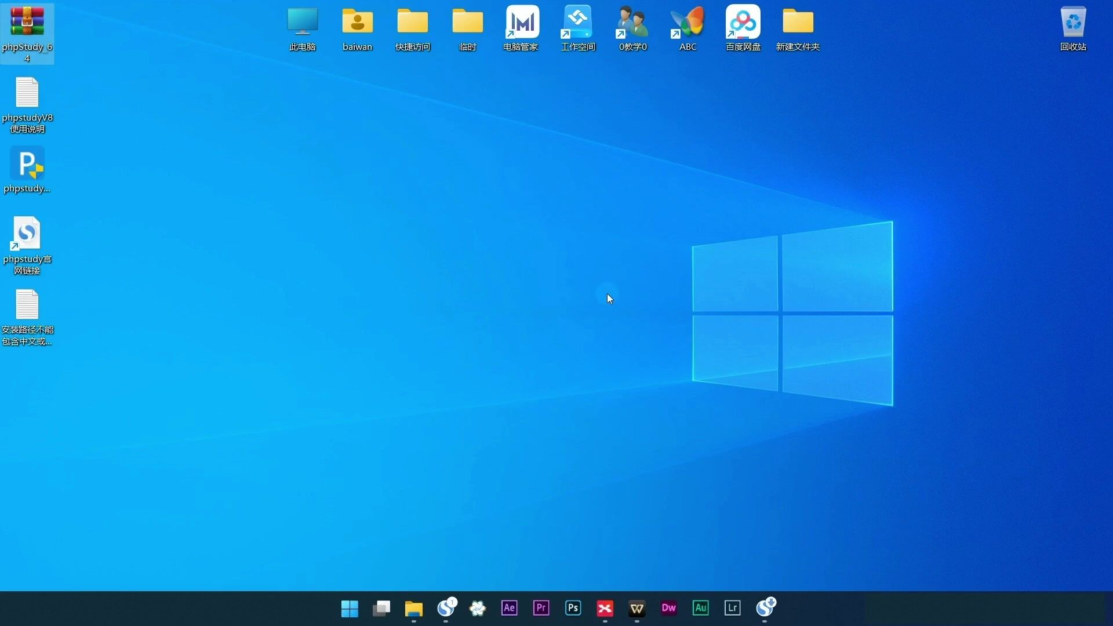
{"action": "left_click", "coordinate": [99, 231]}
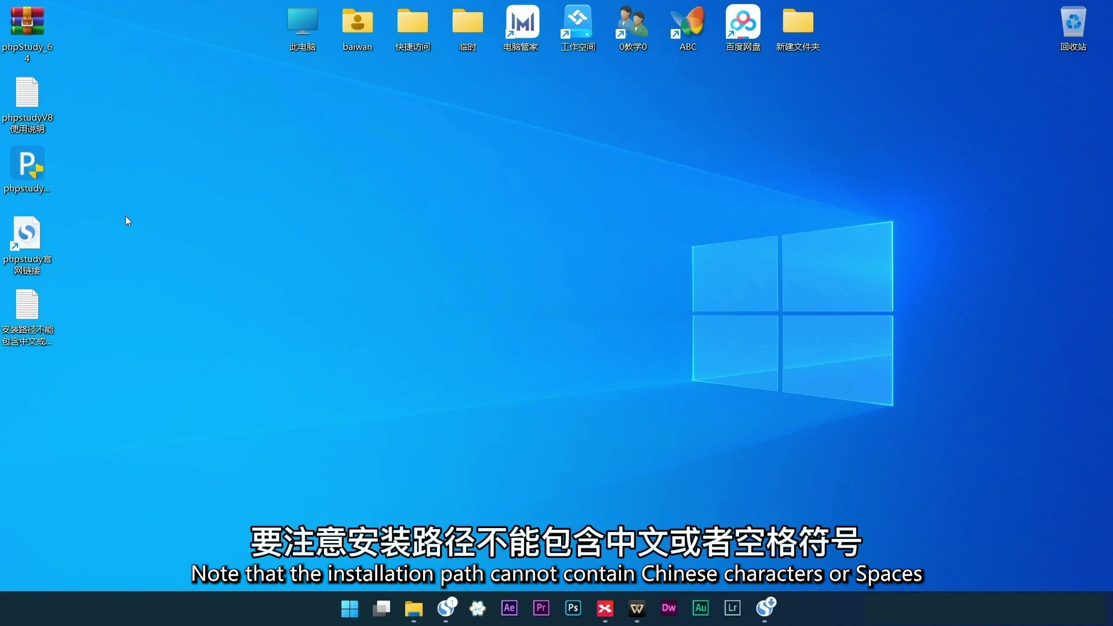
{"action": "left_click", "coordinate": [25, 313]}
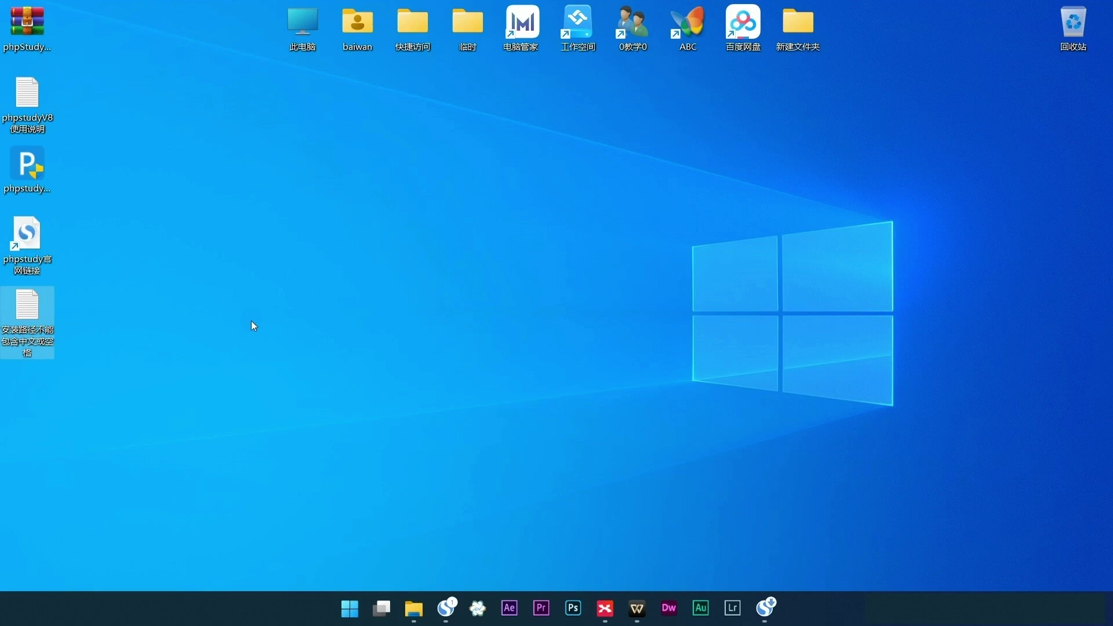
- Create a new folder named phpstudy on drive E: (文件盘)
{"action": "double_click", "coordinate": [304, 28]}
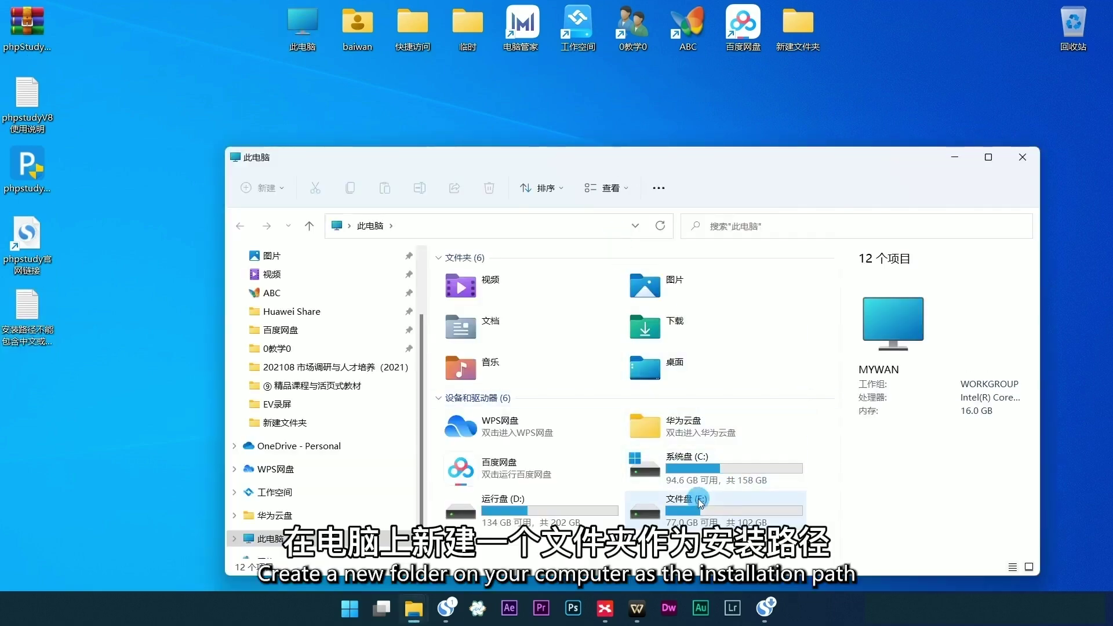
{"action": "double_click", "coordinate": [686, 507]}
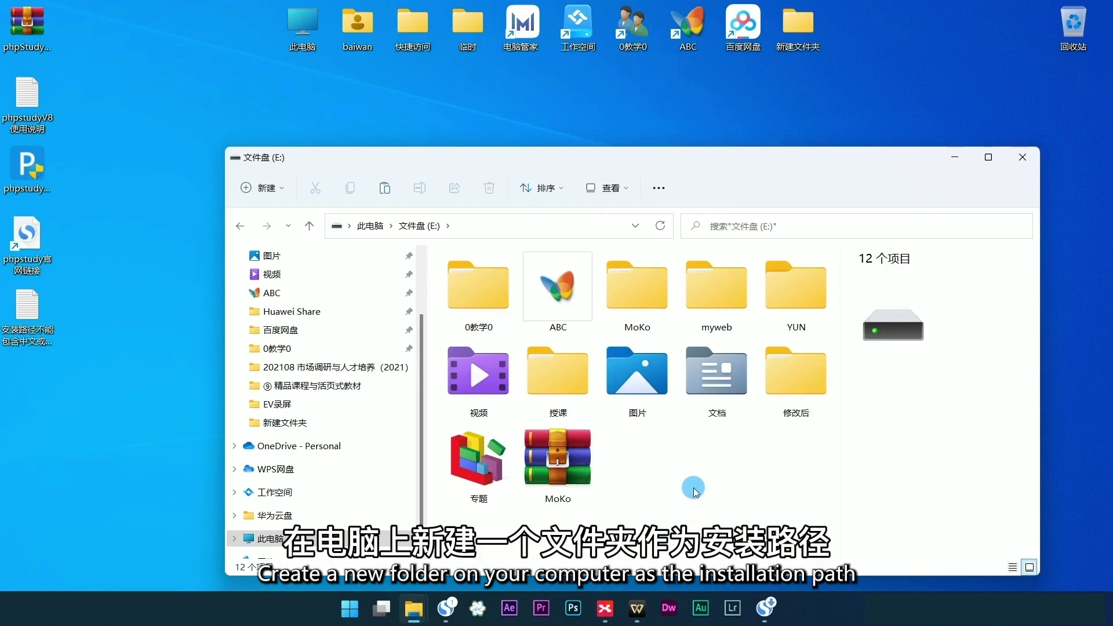
{"action": "right_click", "coordinate": [697, 488]}
{"action": "left_click", "coordinate": [760, 422]}
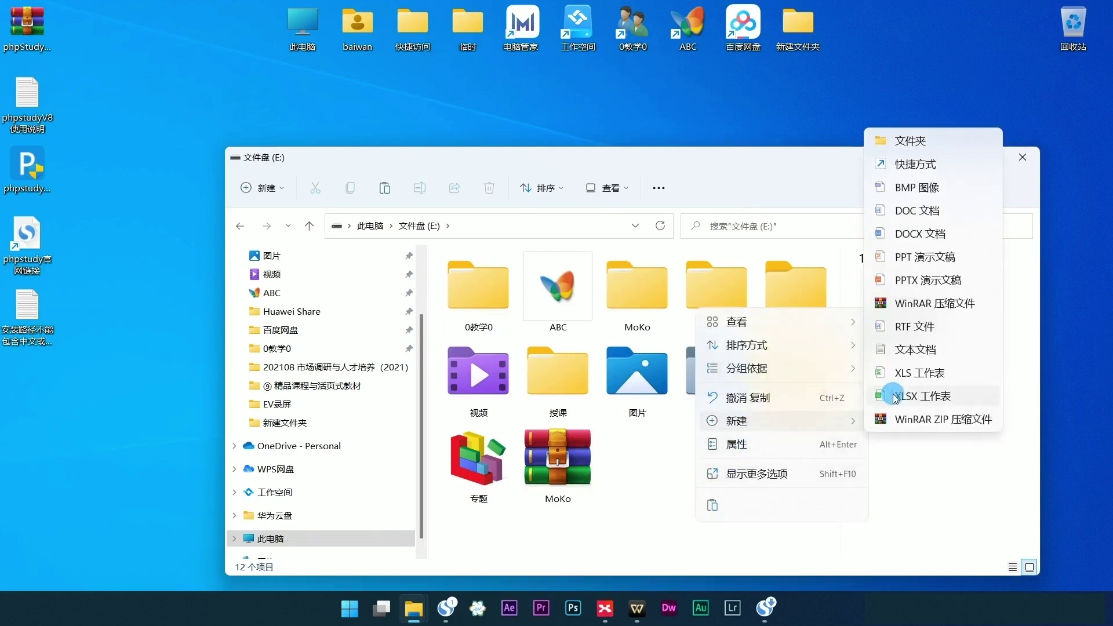
{"action": "left_click", "coordinate": [928, 142]}
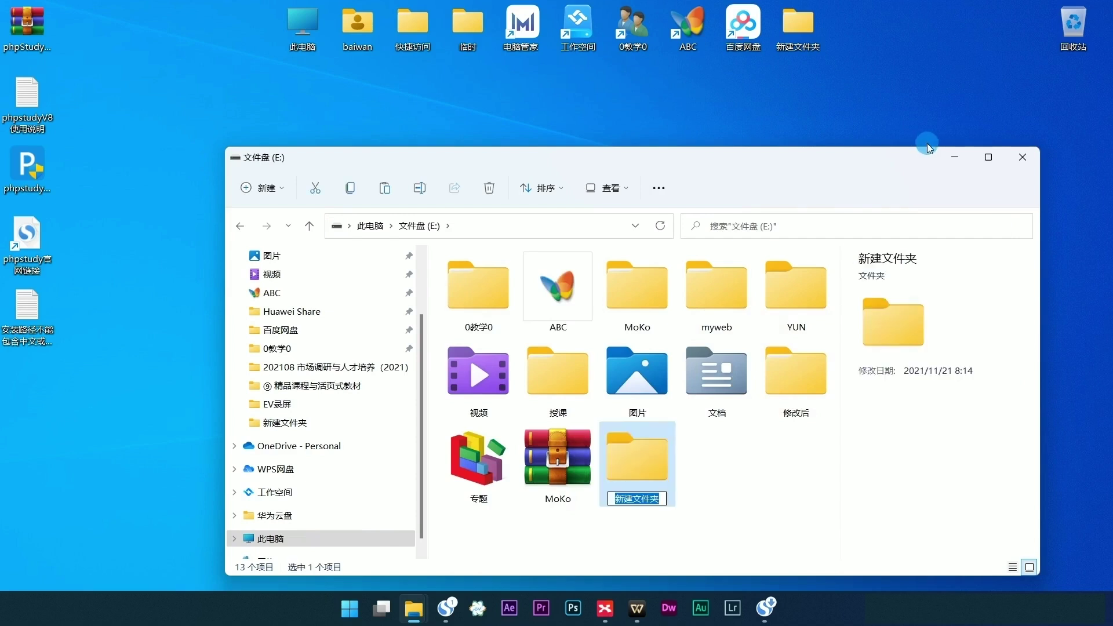
{"action": "type", "text": "phps"}
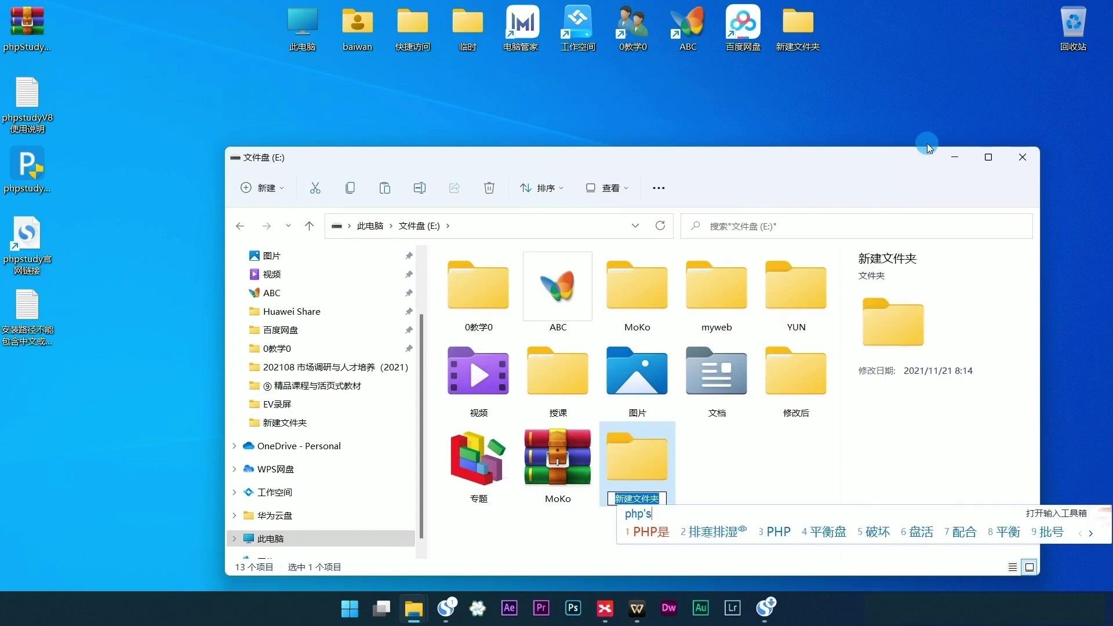
{"action": "type", "text": "tudy"}
{"action": "key", "text": "Return"}
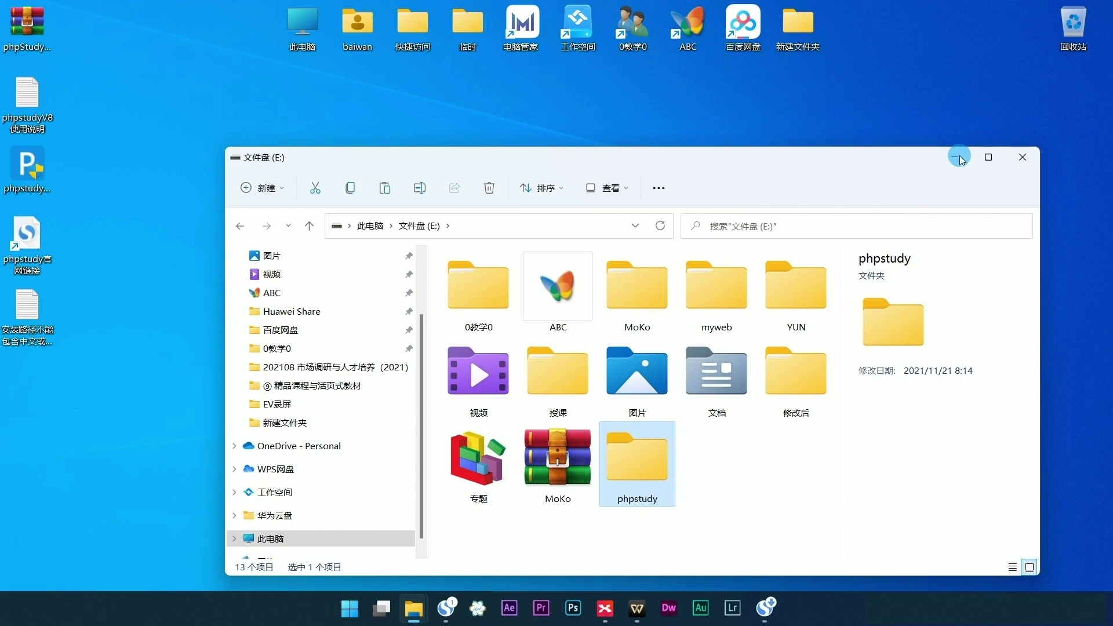
- Launch the phpstudy_x64_8.1.1.3 installer from the desktop and approve the UAC prompt
{"action": "key", "text": "super+d"}
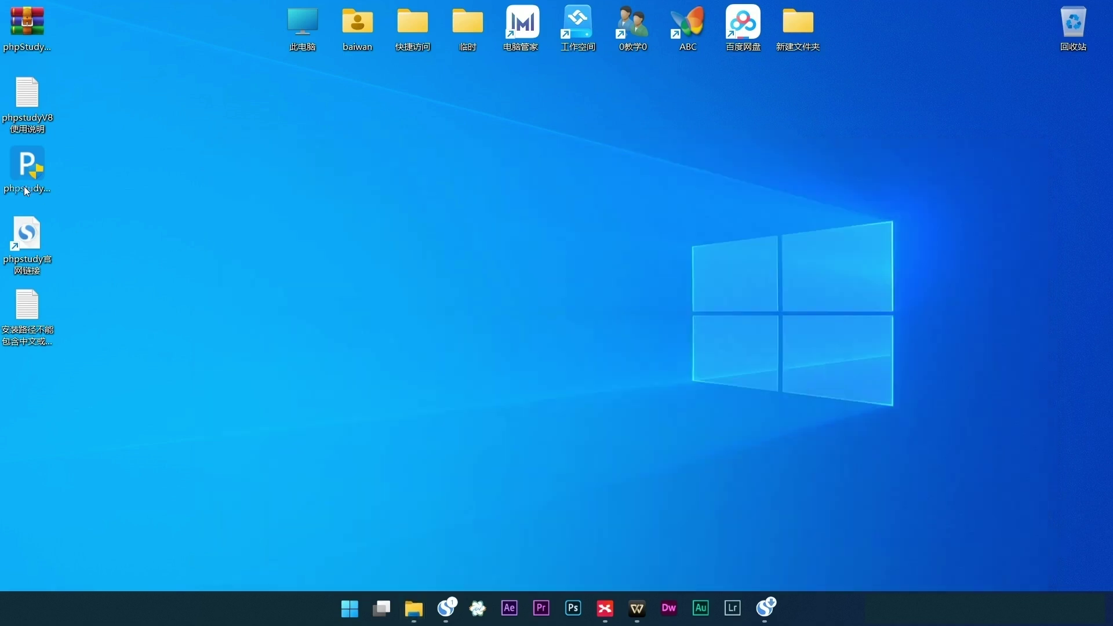
{"action": "left_click", "coordinate": [23, 169]}
{"action": "double_click", "coordinate": [23, 169]}
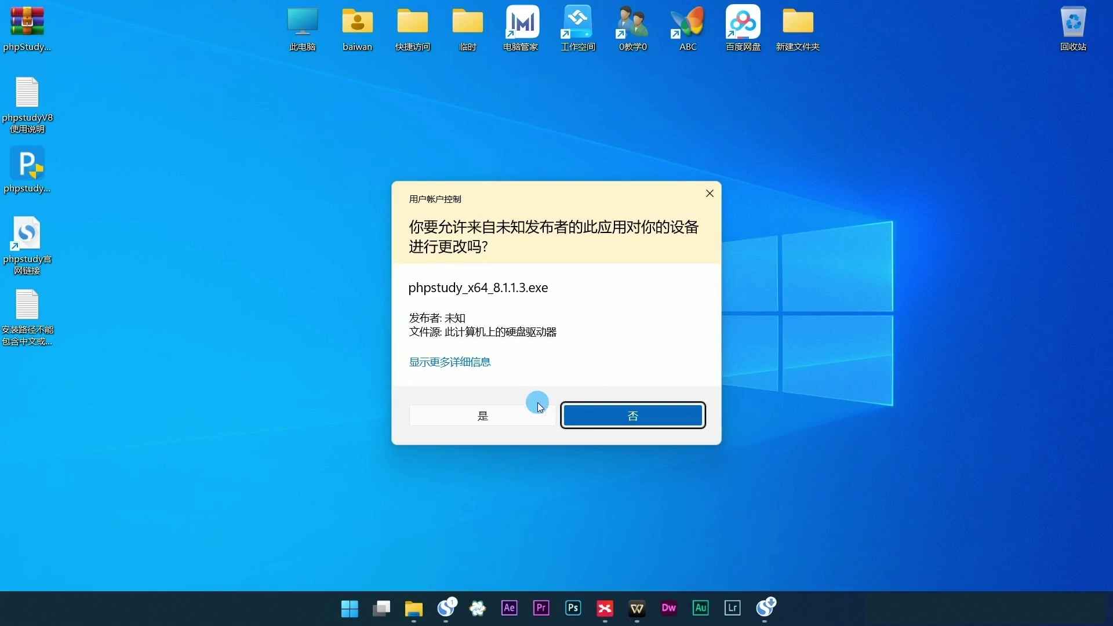
{"action": "left_click", "coordinate": [510, 416]}
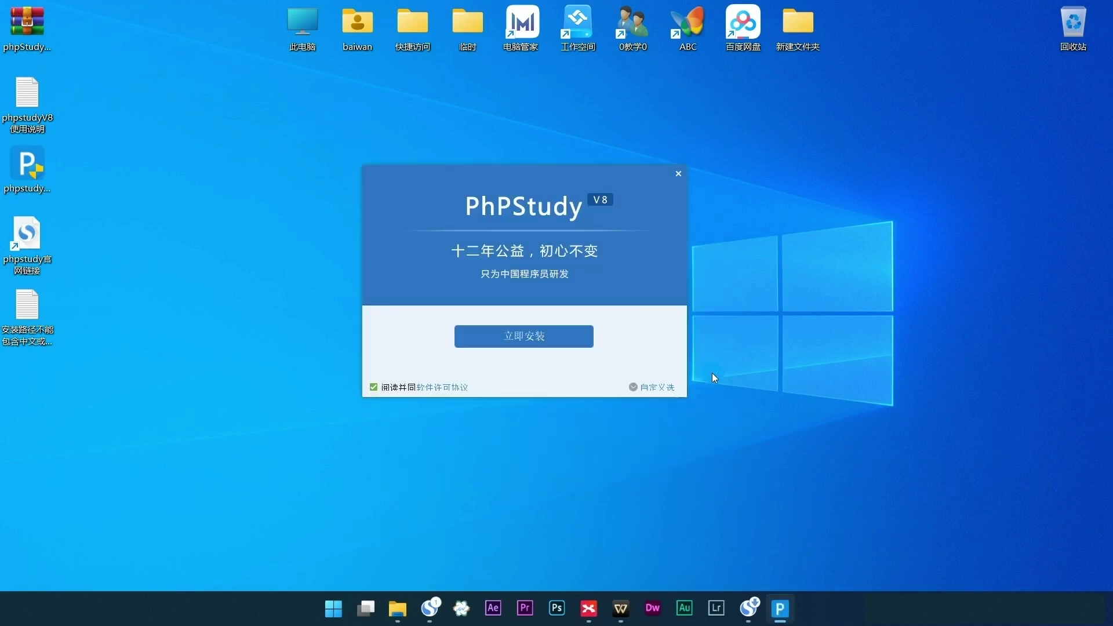
- Install phpStudy into E:\phpstudy\phpstudy_pro using custom options and finish setup
{"action": "left_click", "coordinate": [658, 386]}
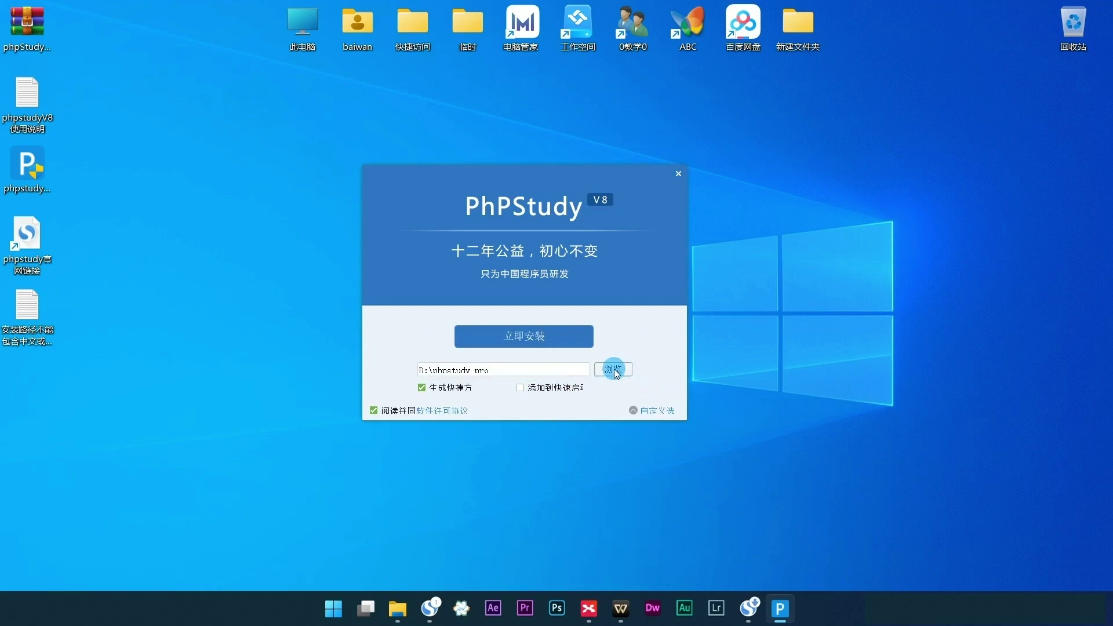
{"action": "left_click", "coordinate": [614, 369]}
{"action": "left_click", "coordinate": [411, 264]}
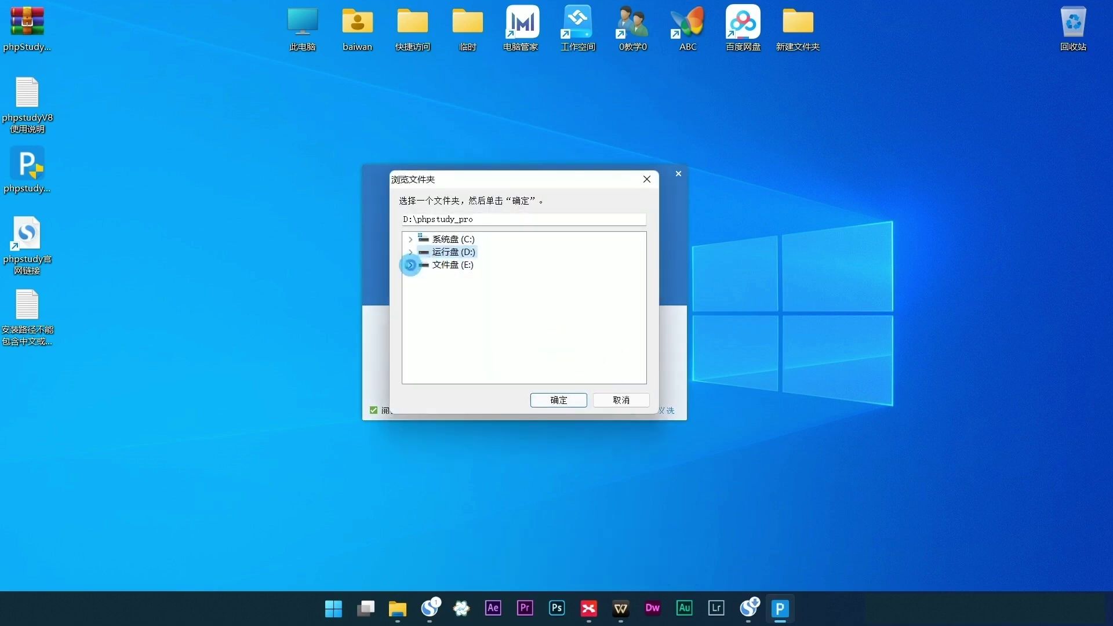
{"action": "left_click", "coordinate": [440, 302]}
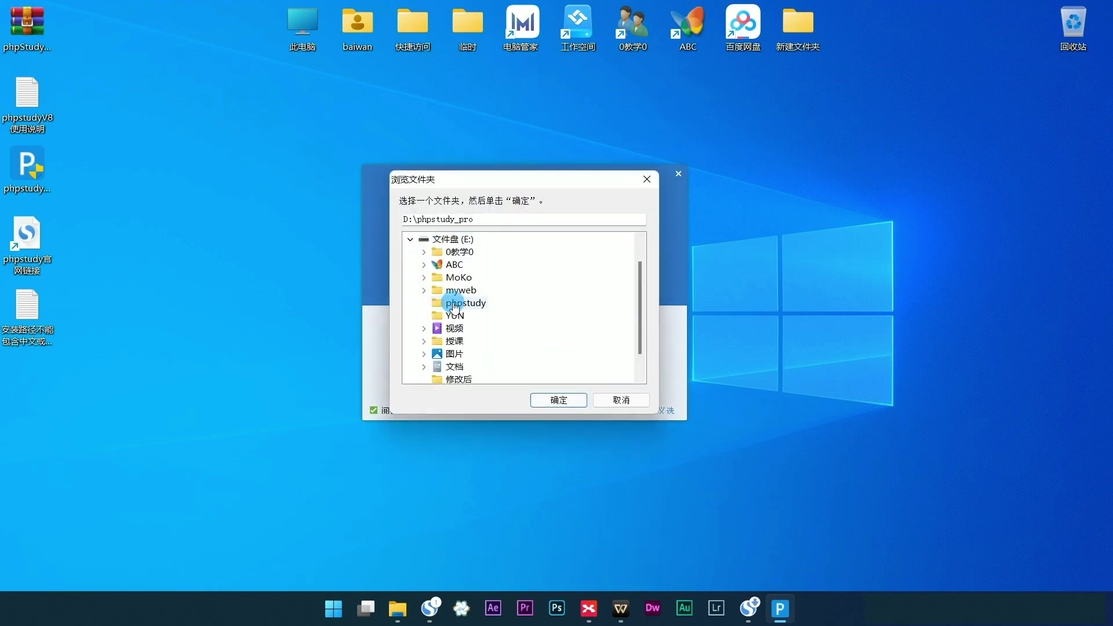
{"action": "left_click", "coordinate": [559, 401]}
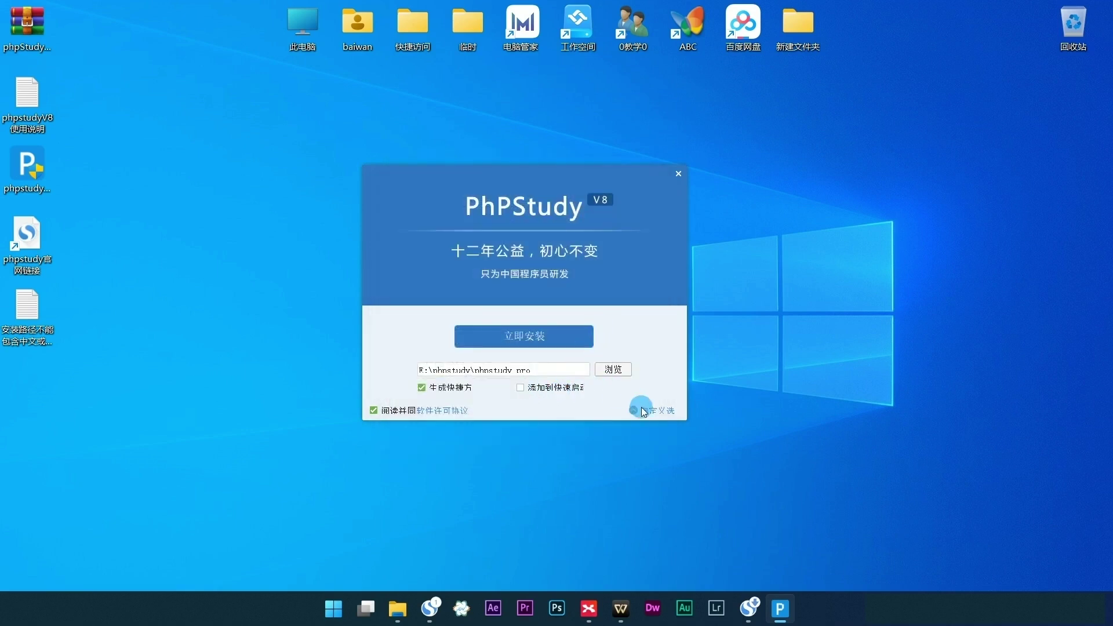
{"action": "left_click", "coordinate": [549, 339]}
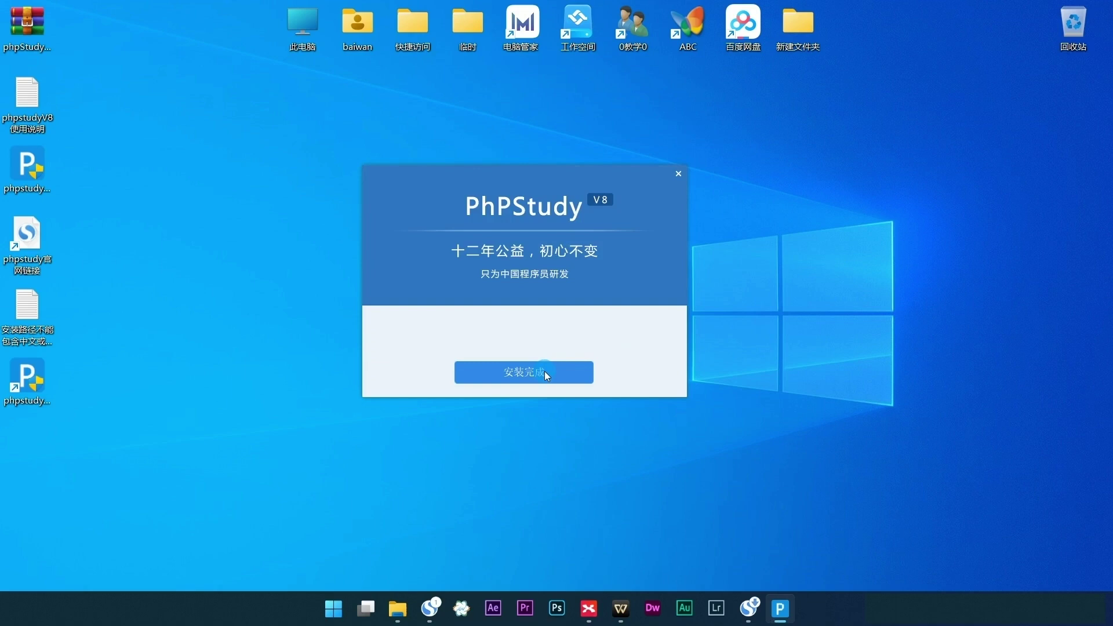
{"action": "left_click", "coordinate": [544, 371]}
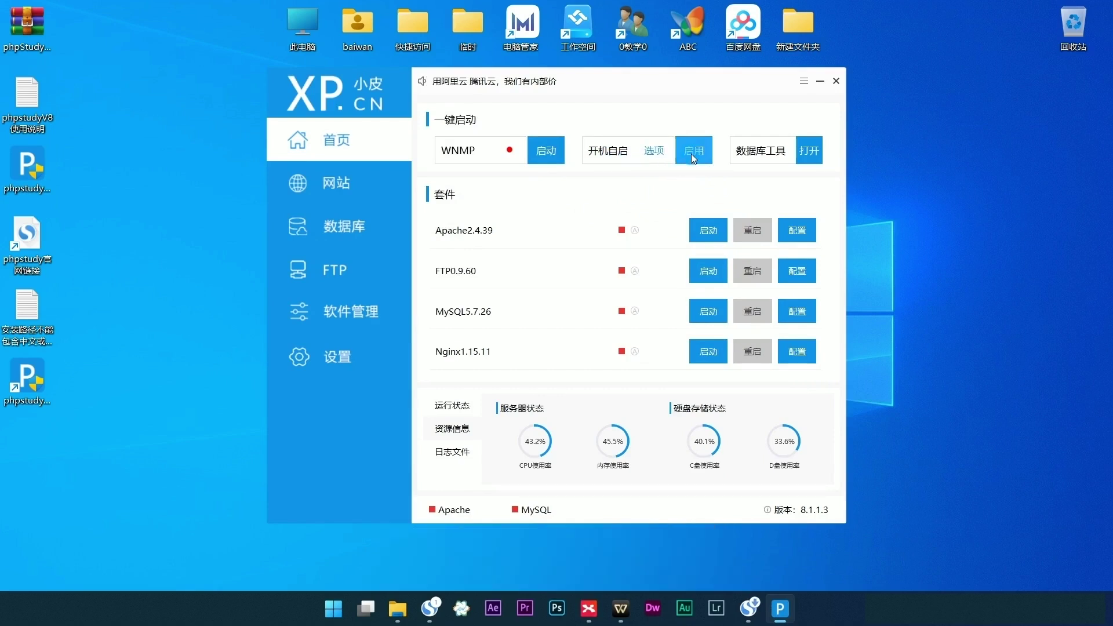
- Start WNMP and allow mysqld and nginx through the Windows Defender firewall
{"action": "left_click", "coordinate": [556, 156]}
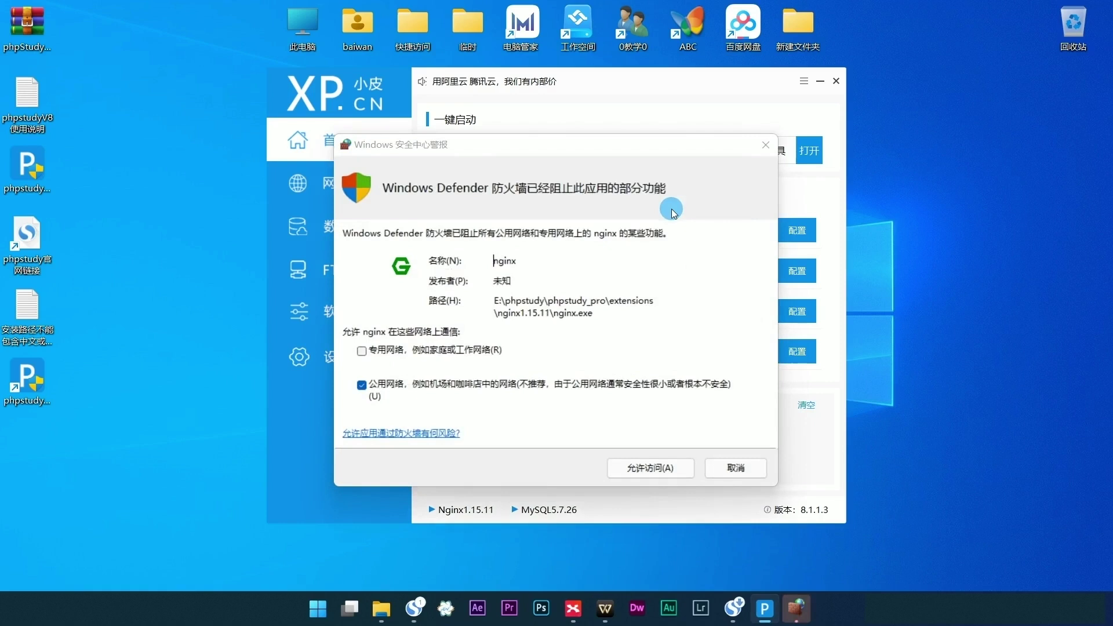
{"action": "left_click", "coordinate": [660, 471]}
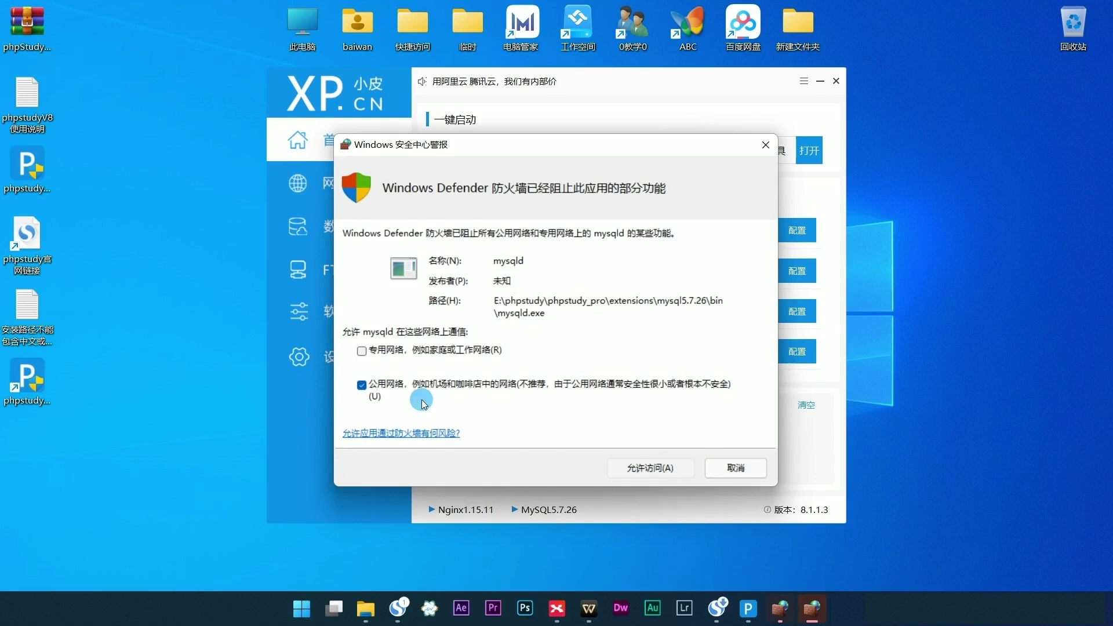
{"action": "left_click", "coordinate": [664, 471]}
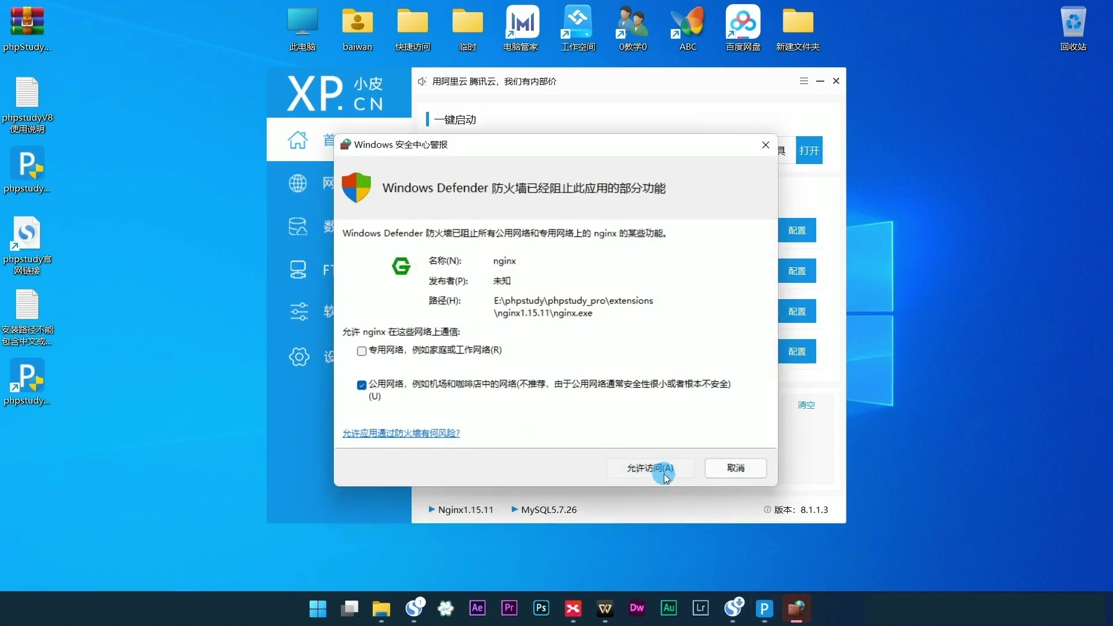
{"action": "left_click", "coordinate": [658, 470]}
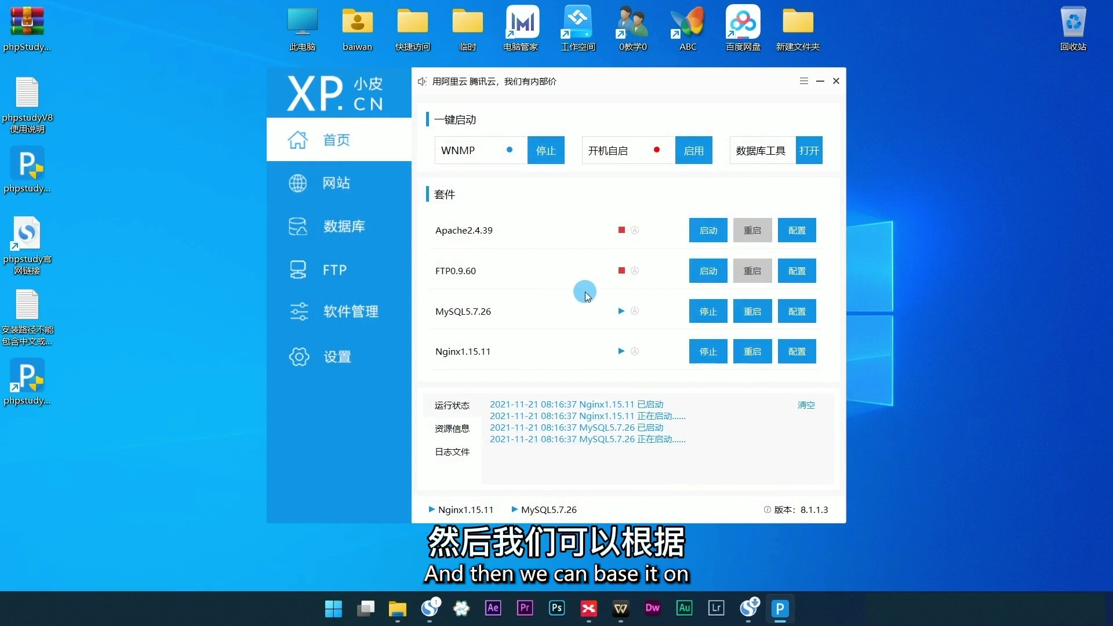
- Browse the 网站 and 数据库 lists, check the root database's 操作 menu, then show FTP accounts
{"action": "left_click", "coordinate": [347, 187]}
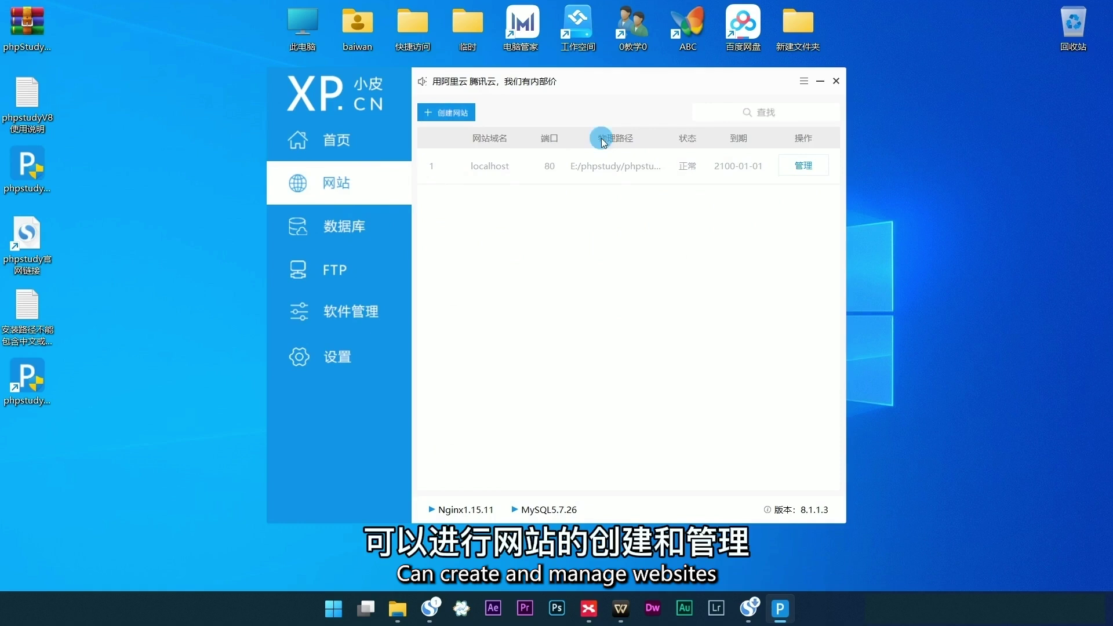
{"action": "left_click", "coordinate": [336, 228]}
{"action": "left_click", "coordinate": [468, 167]}
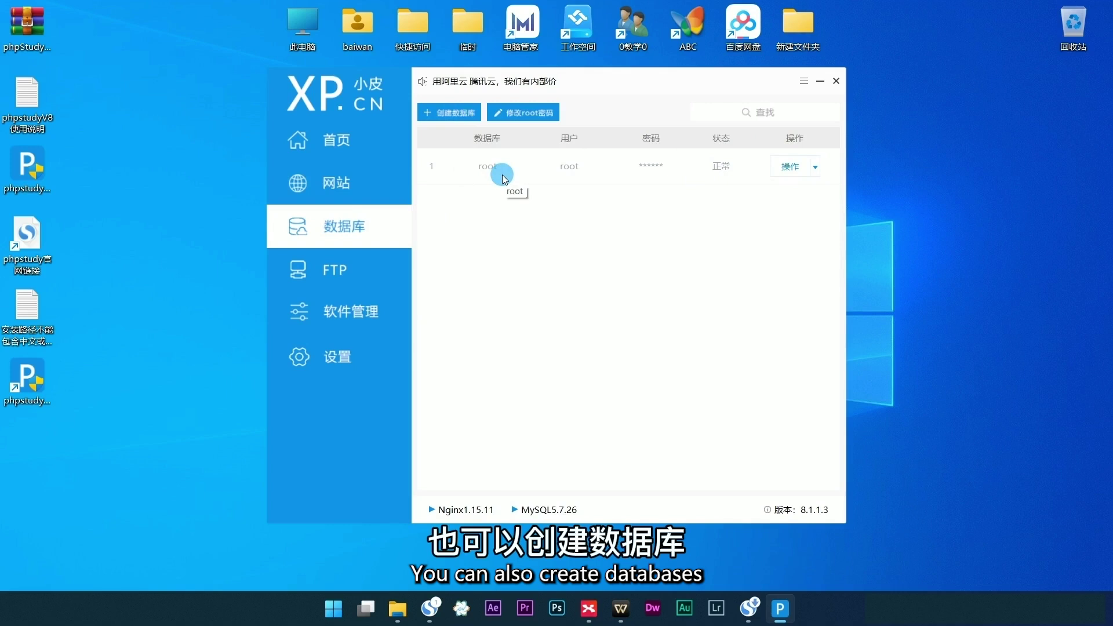
{"action": "left_click", "coordinate": [816, 168]}
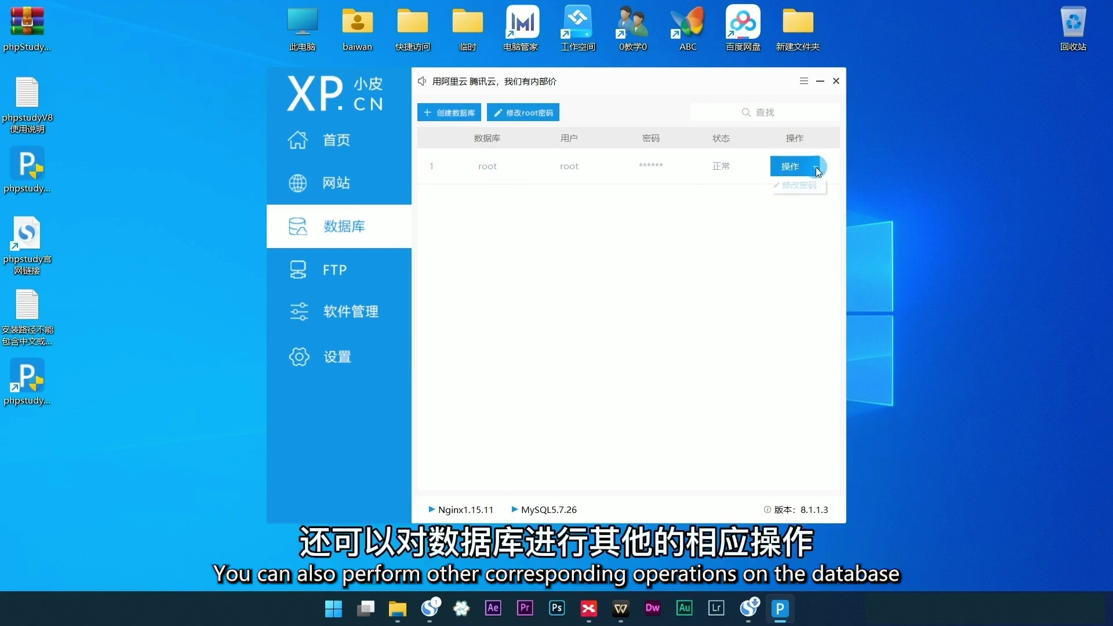
{"action": "left_click", "coordinate": [588, 271]}
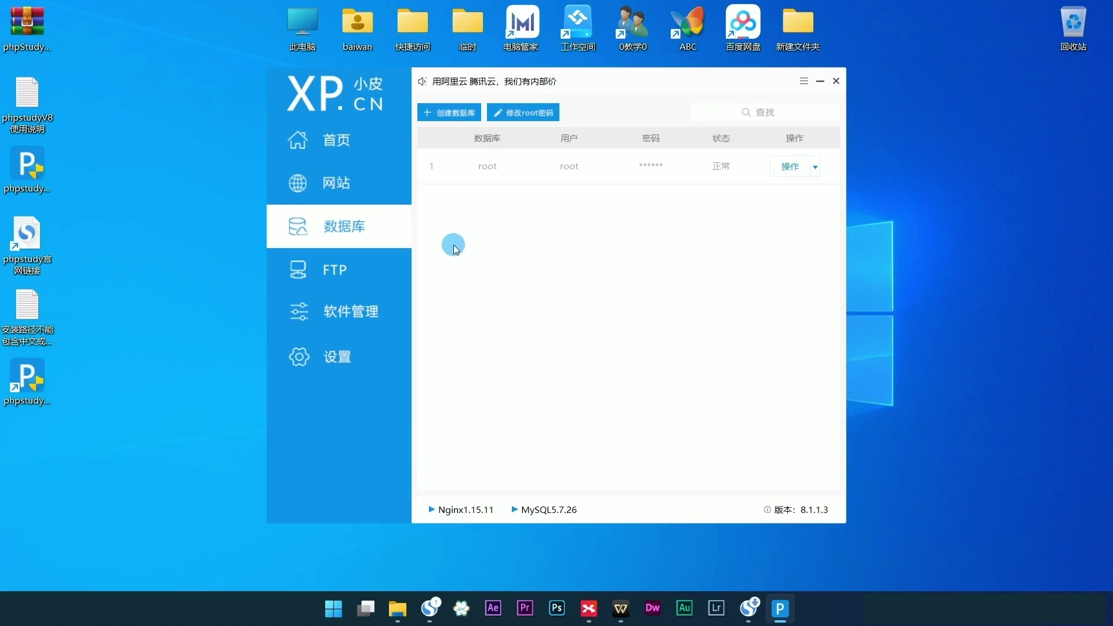
{"action": "left_click", "coordinate": [329, 276]}
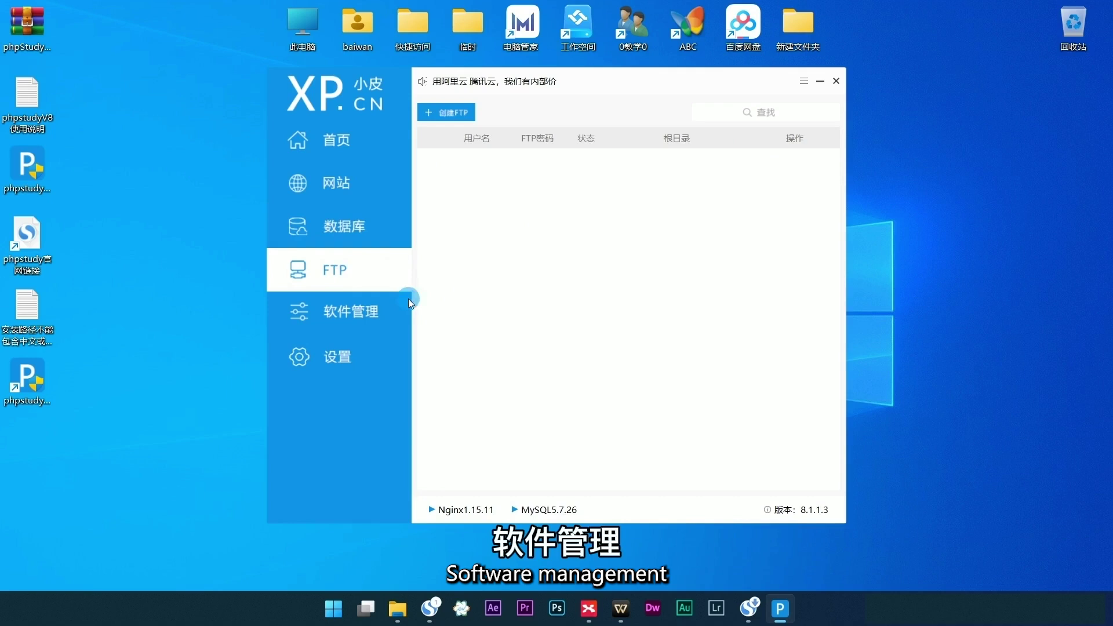
- Browse 软件管理 by 系统环境 sub-categories, 网站程序, and finally the 工具 list
{"action": "left_click", "coordinate": [371, 310]}
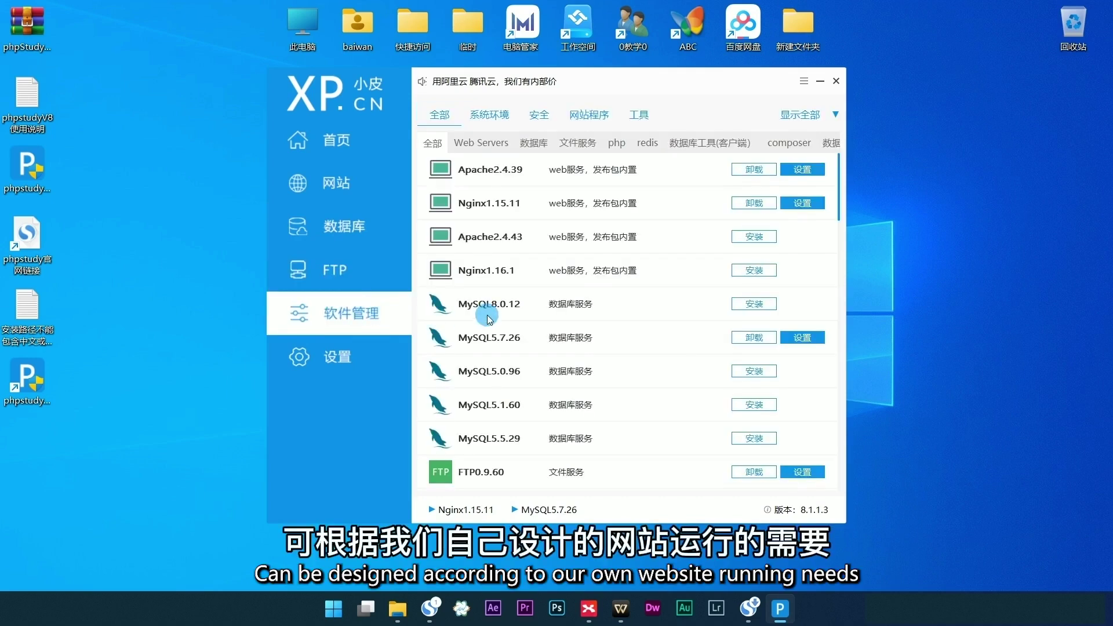
{"action": "scroll", "coordinate": [631, 299], "scroll_direction": "down", "scroll_amount": 2}
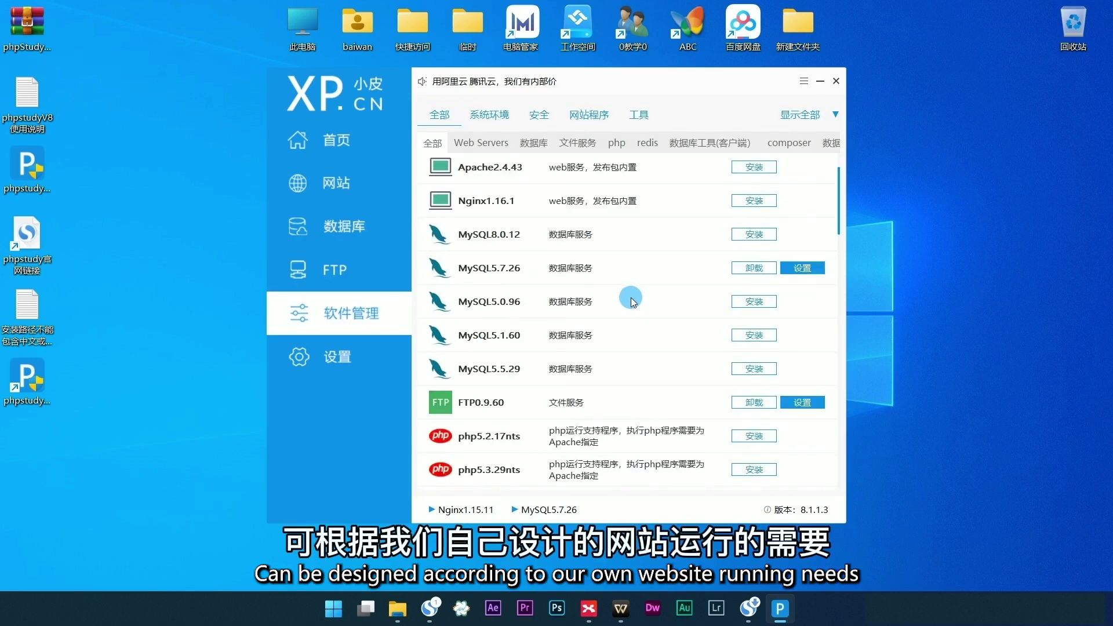
{"action": "scroll", "coordinate": [631, 297], "scroll_direction": "down", "scroll_amount": 3}
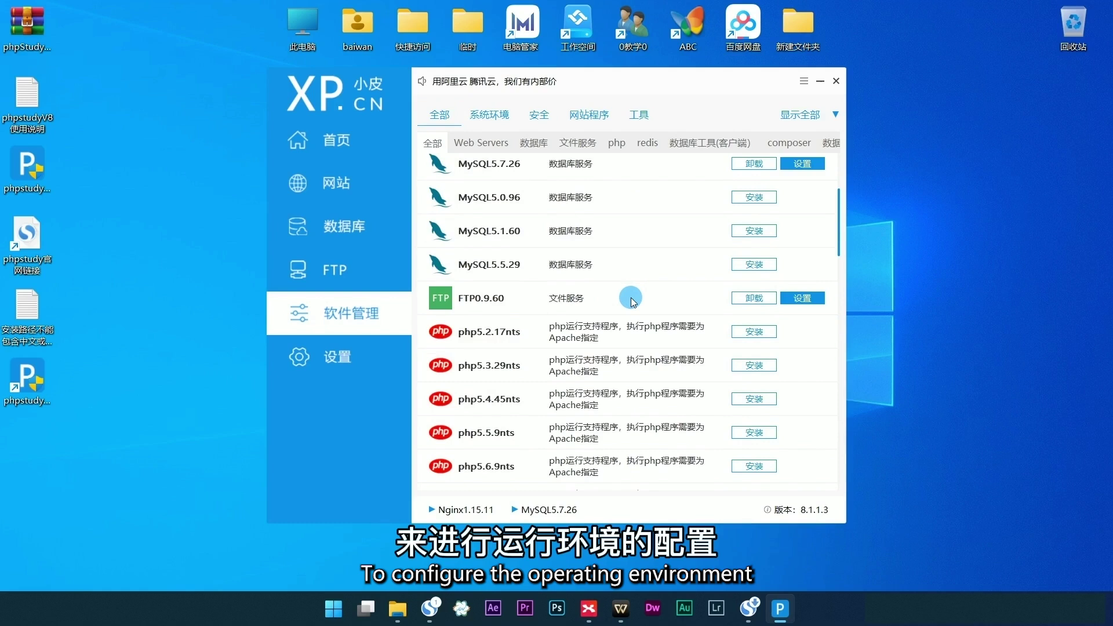
{"action": "scroll", "coordinate": [631, 297], "scroll_direction": "up", "scroll_amount": 5}
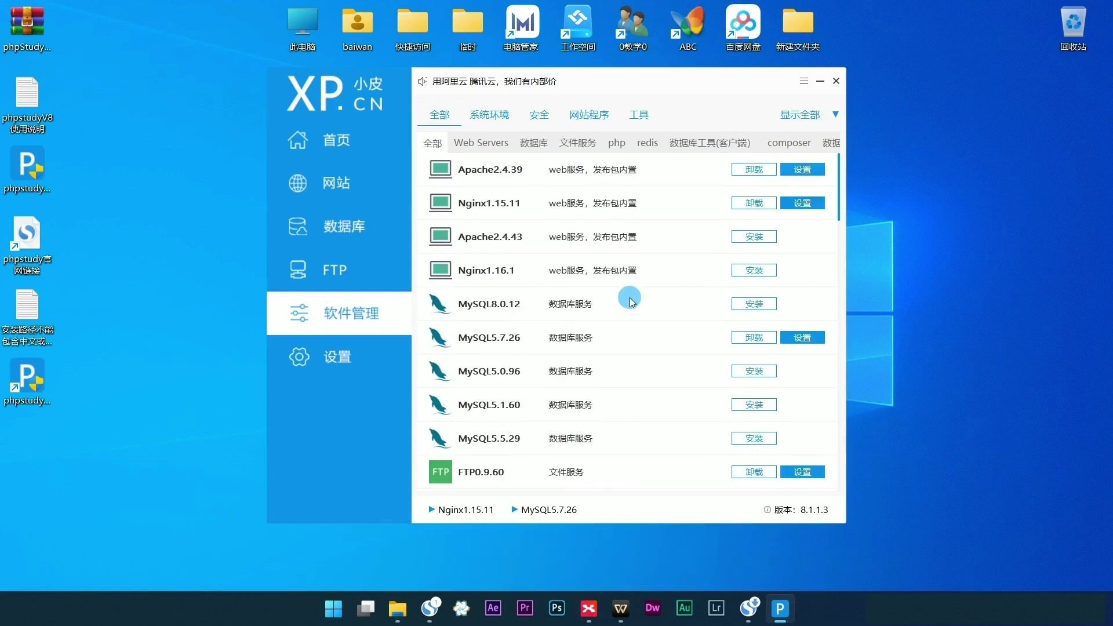
{"action": "left_click", "coordinate": [504, 119]}
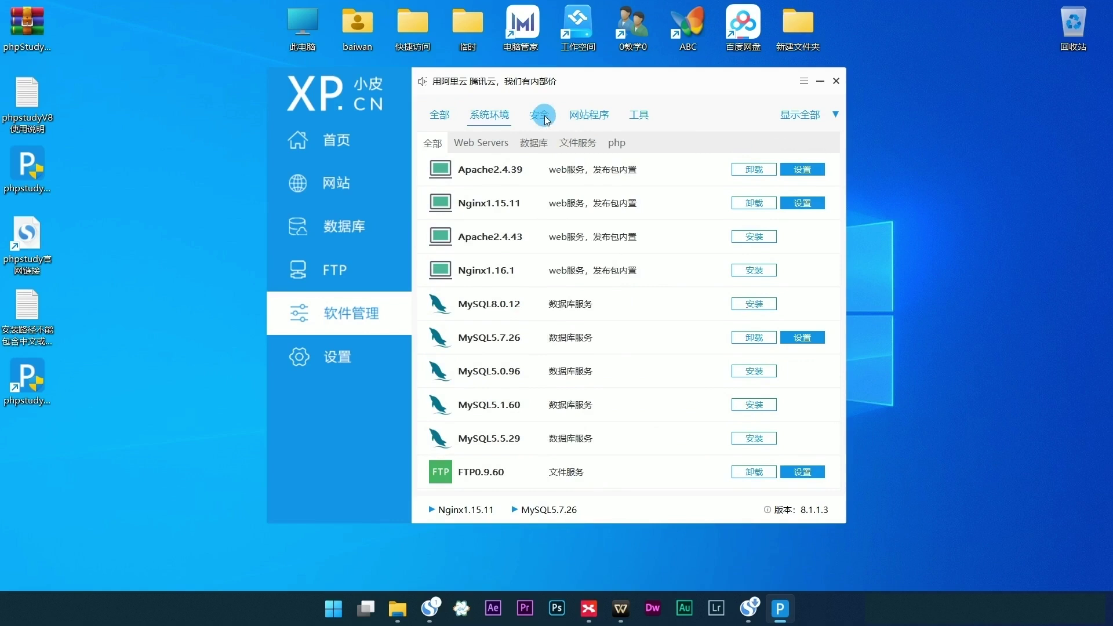
{"action": "left_click", "coordinate": [534, 143]}
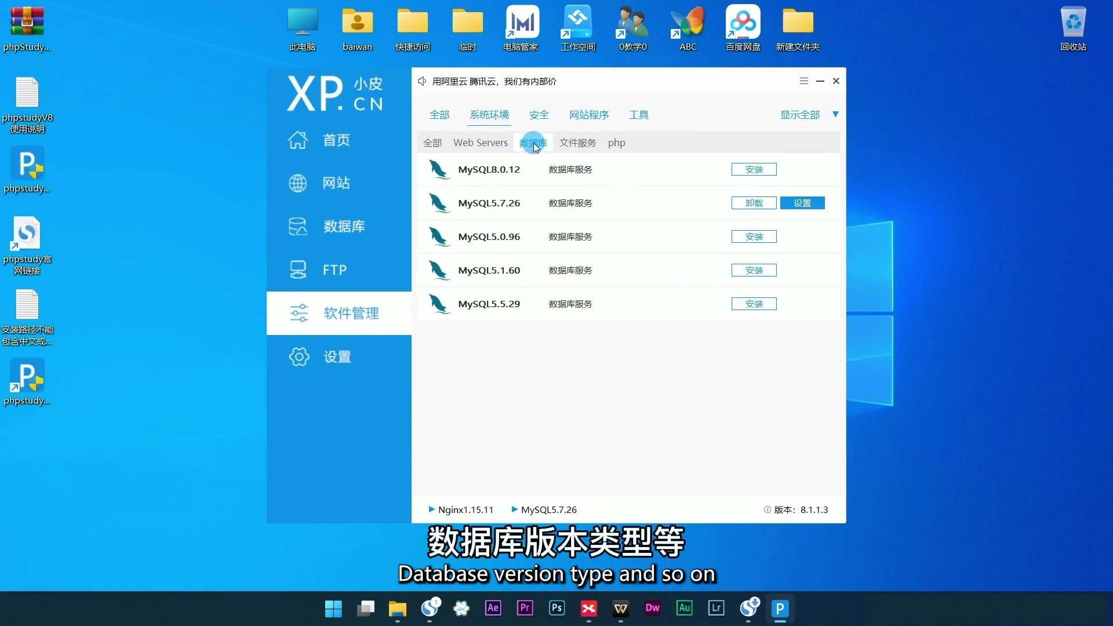
{"action": "left_click", "coordinate": [568, 145]}
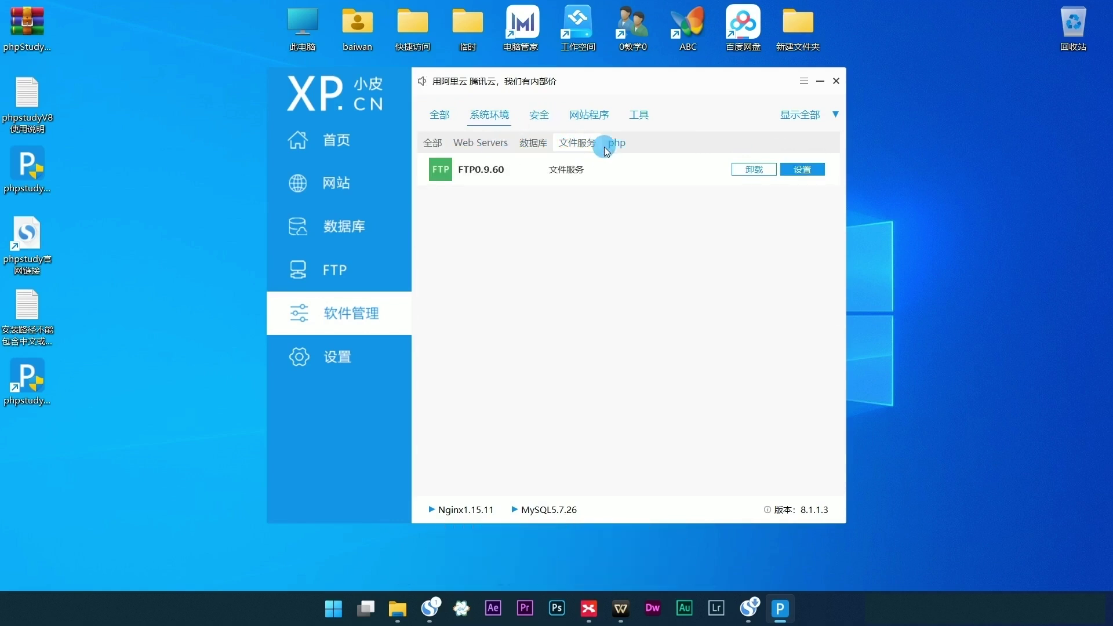
{"action": "left_click", "coordinate": [481, 142]}
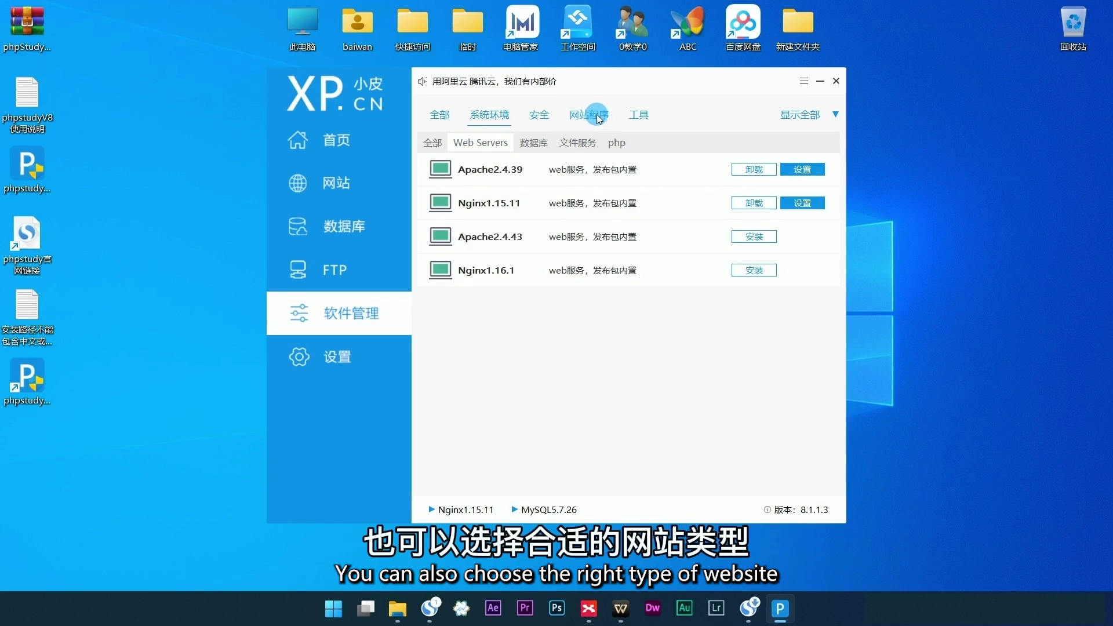
{"action": "left_click", "coordinate": [599, 119]}
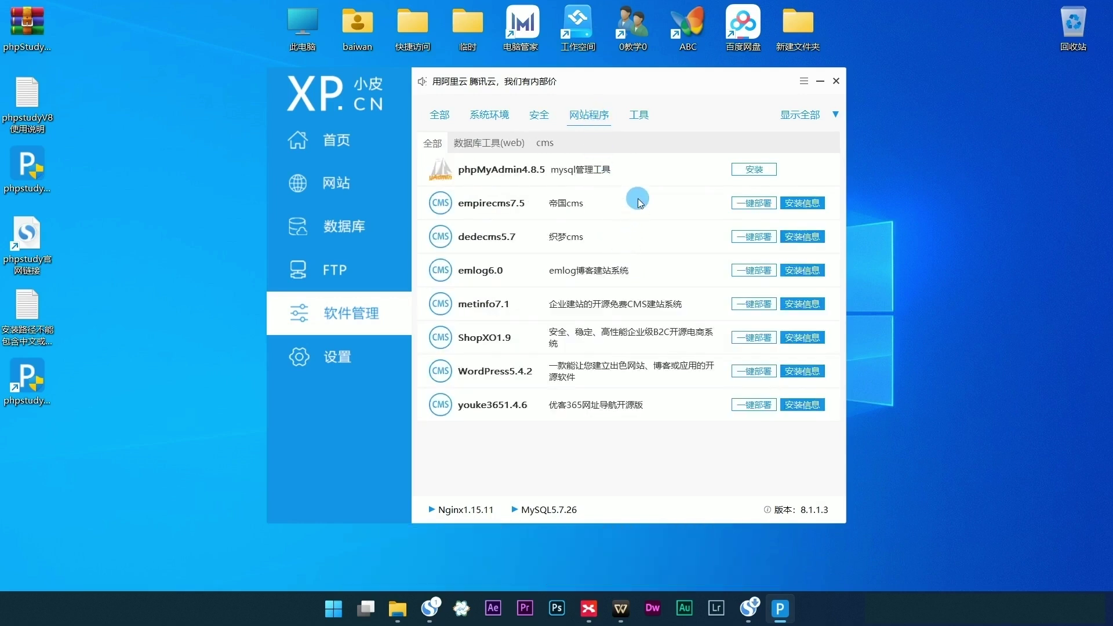
{"action": "left_click", "coordinate": [641, 116]}
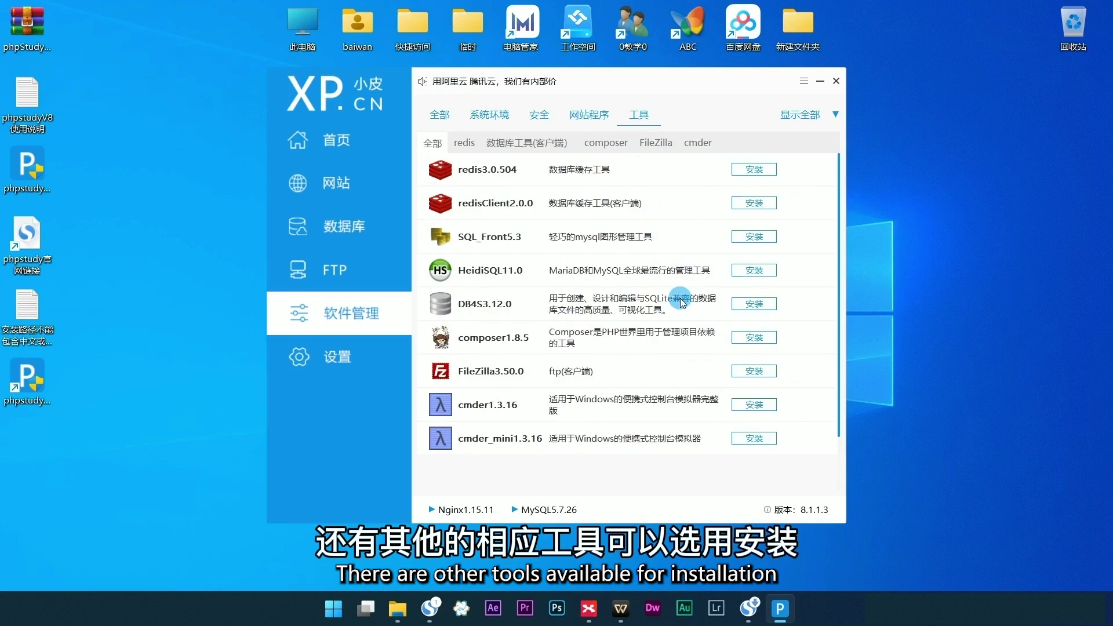
- Look through the 设置 配置文件 and 文件位置 tabs, then return to 首页
{"action": "left_click", "coordinate": [329, 357]}
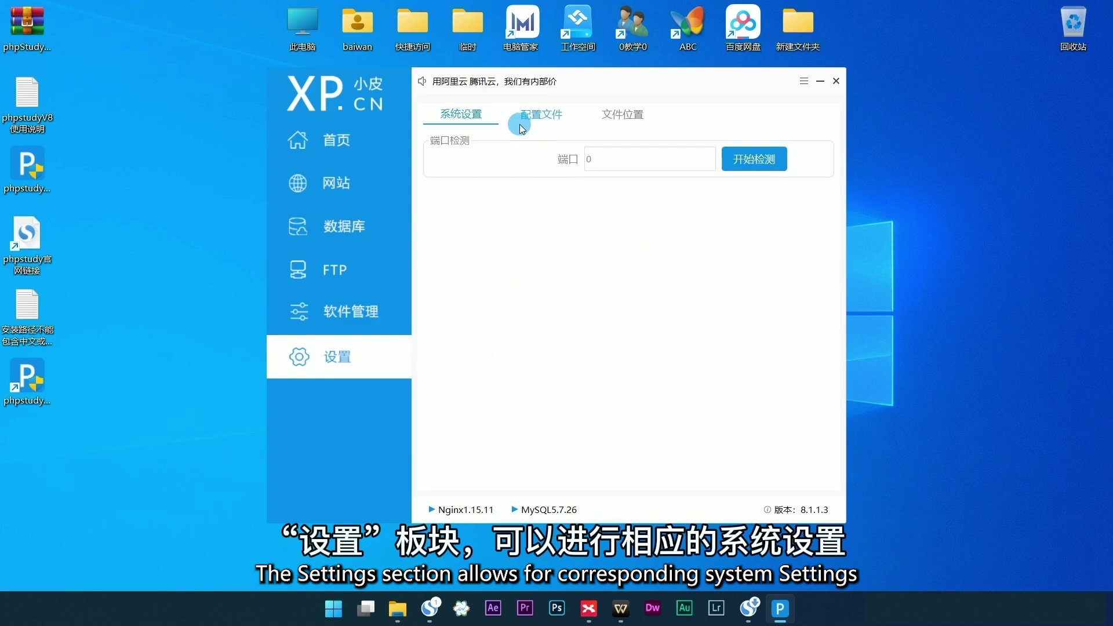
{"action": "left_click", "coordinate": [554, 121]}
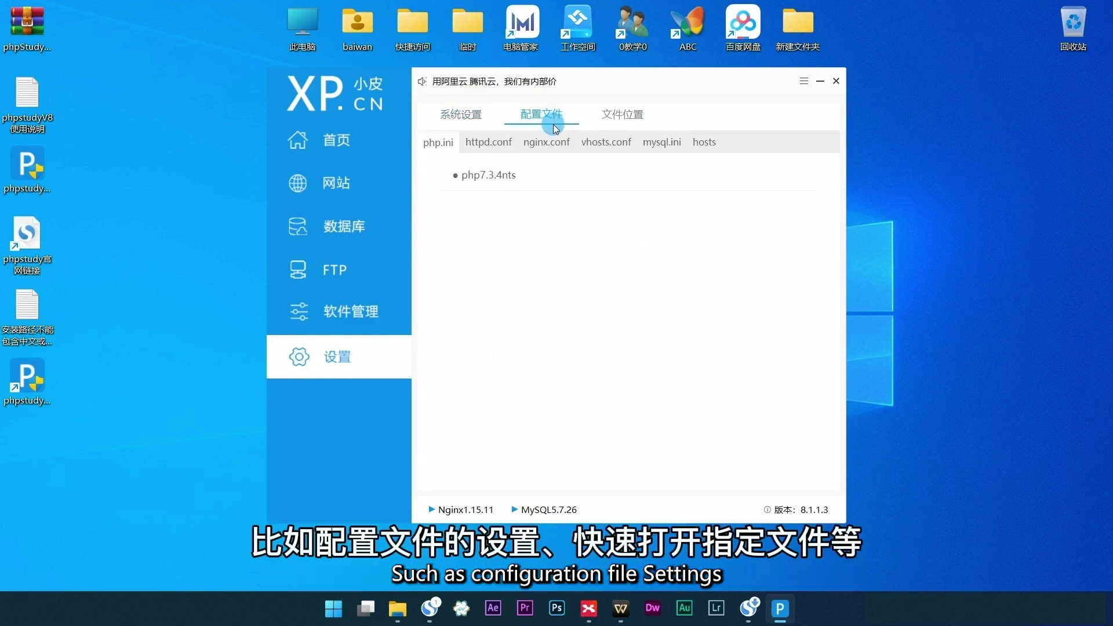
{"action": "left_click", "coordinate": [619, 116]}
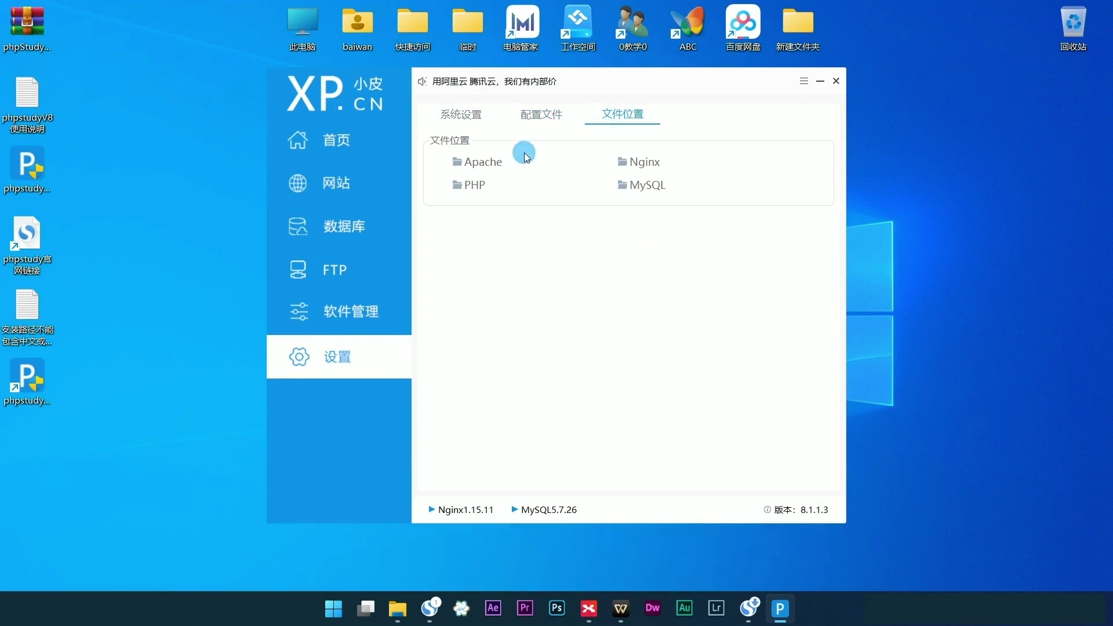
{"action": "left_click", "coordinate": [491, 163]}
{"action": "left_click", "coordinate": [339, 143]}
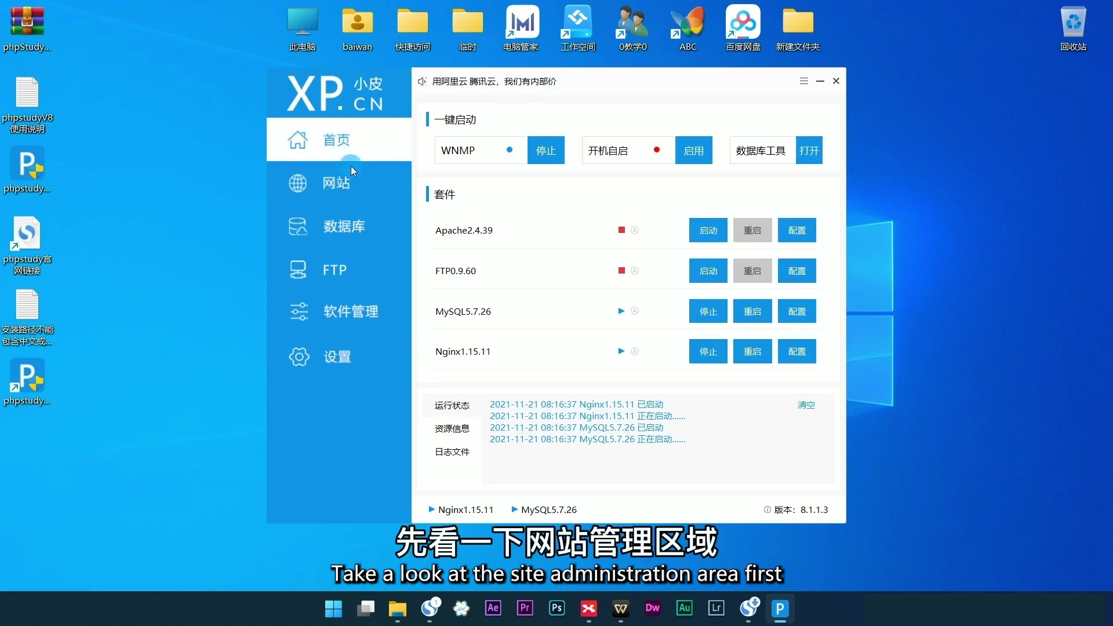
- Open the 管理 menu for the localhost site on the 网站 page
{"action": "left_click", "coordinate": [350, 185]}
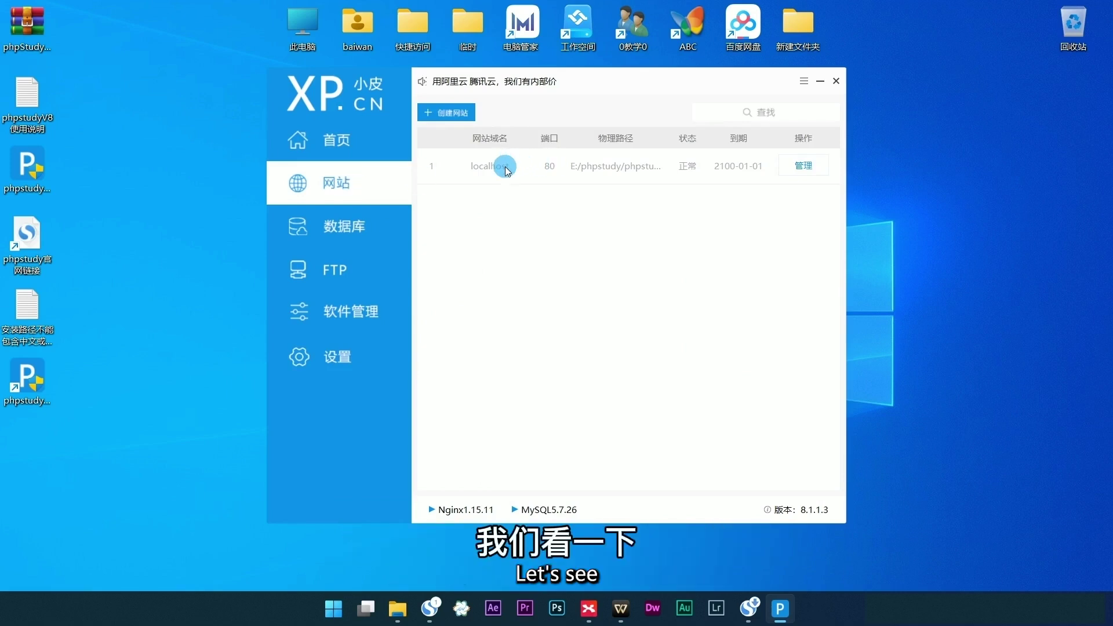
{"action": "left_click", "coordinate": [805, 169]}
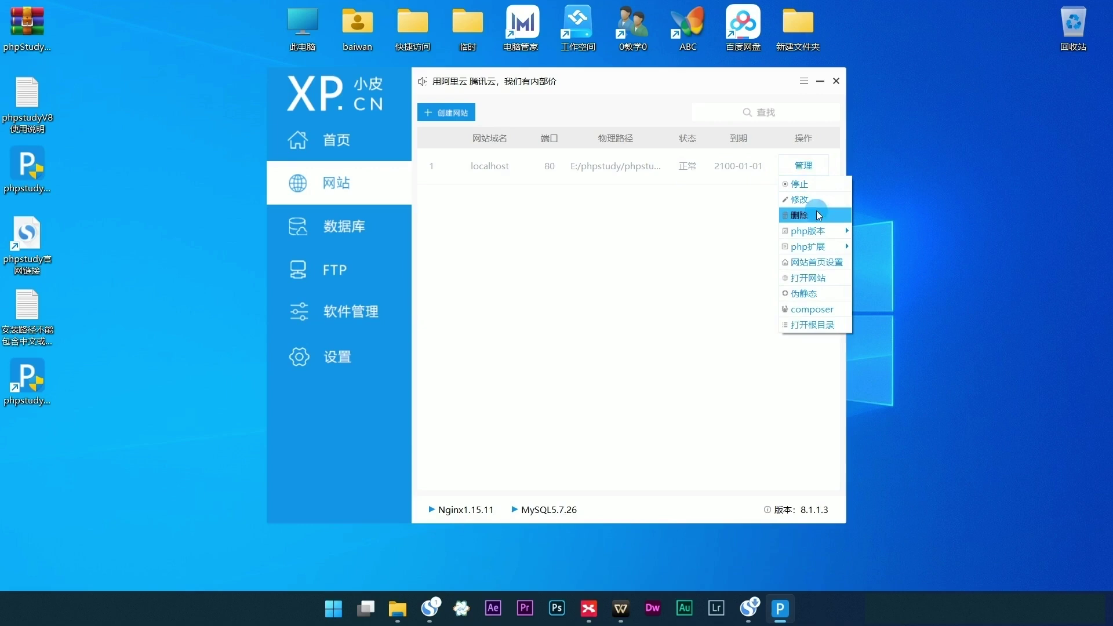
{"action": "mouse_move", "coordinate": [821, 232]}
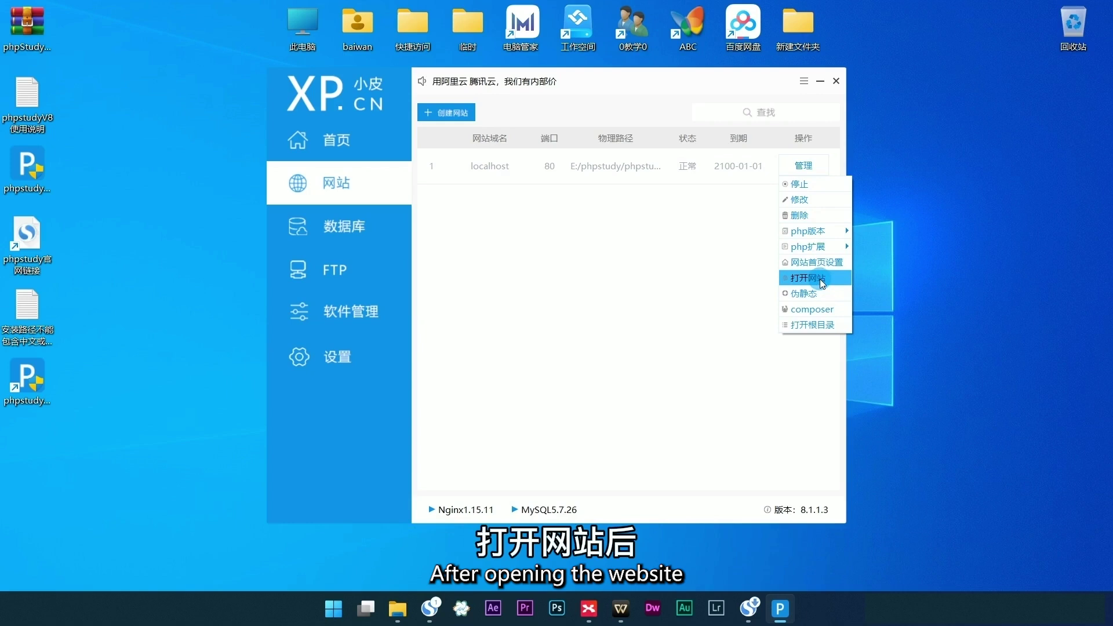
{"action": "left_click", "coordinate": [820, 280]}
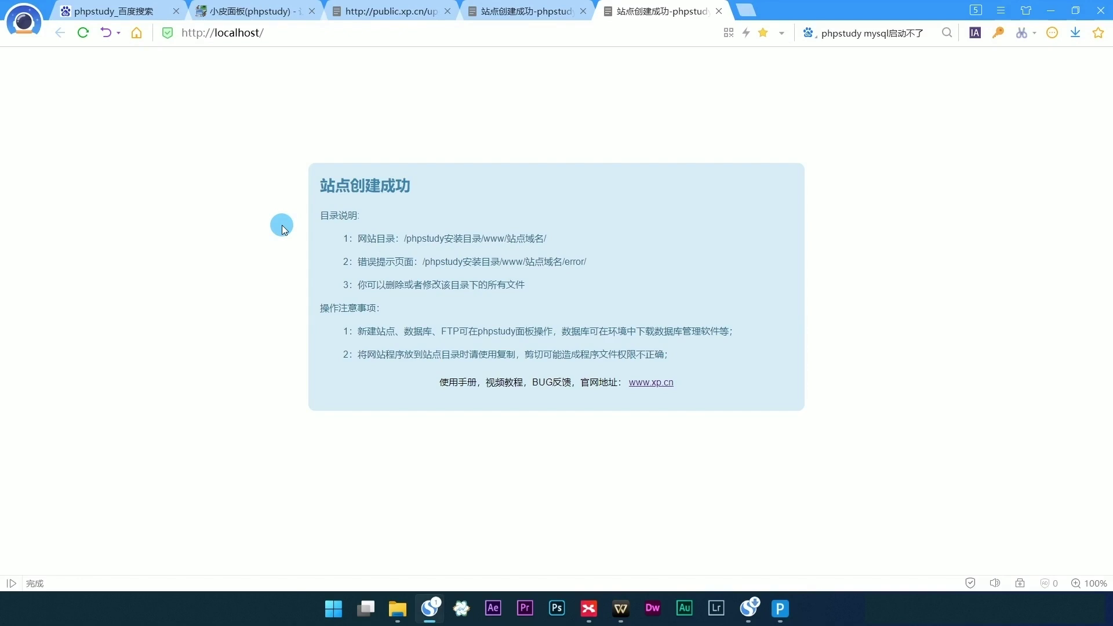
{"action": "left_click", "coordinate": [1050, 12]}
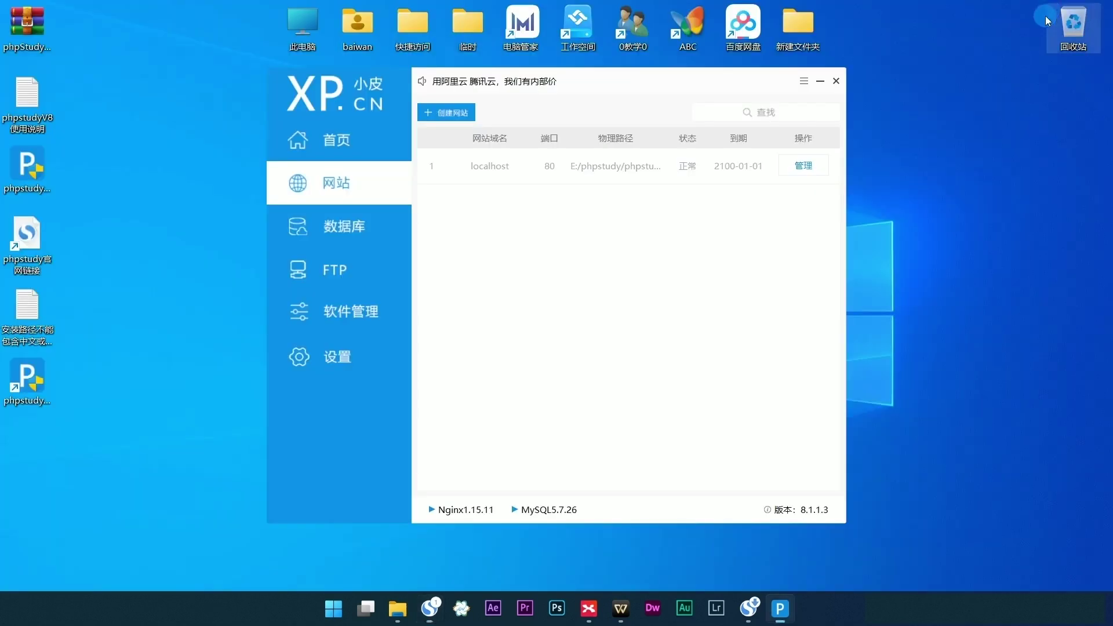
- Open the localhost site's WWW root folder from phpStudy in a maximized Explorer window
{"action": "left_click", "coordinate": [816, 164]}
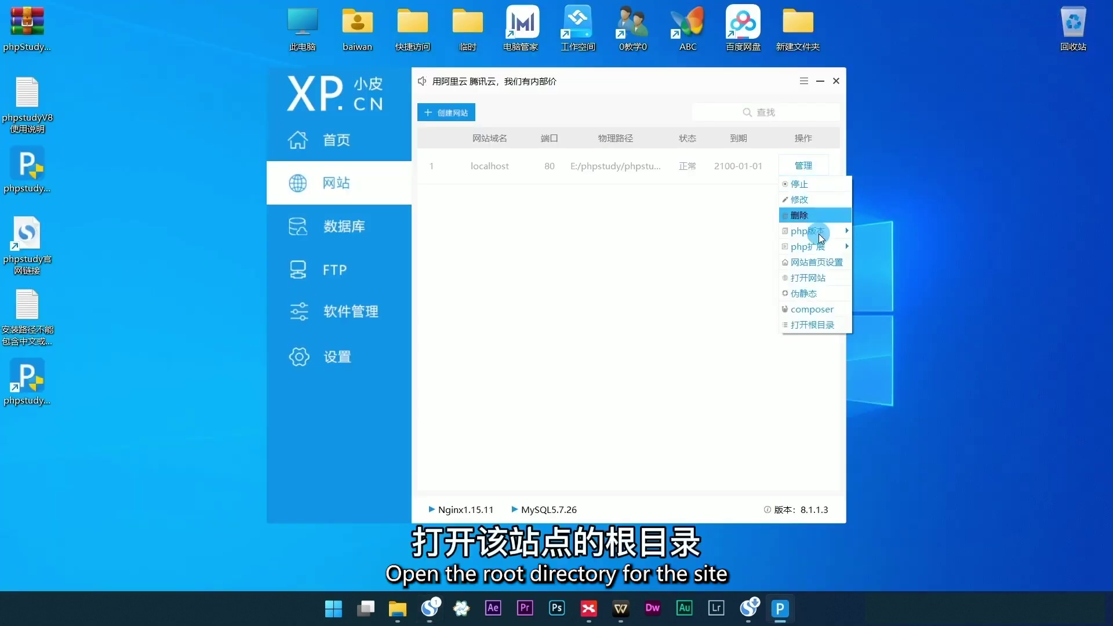
{"action": "left_click", "coordinate": [813, 325]}
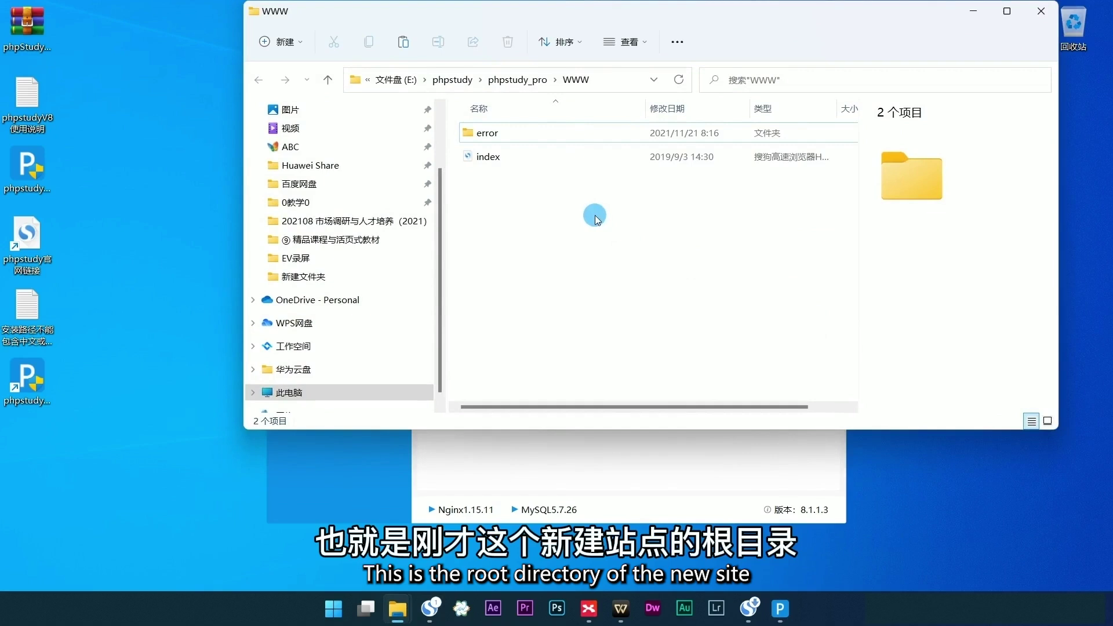
{"action": "double_click", "coordinate": [720, 19]}
- Open the index file with Adobe Dreamweaver 2021
{"action": "left_click", "coordinate": [244, 151]}
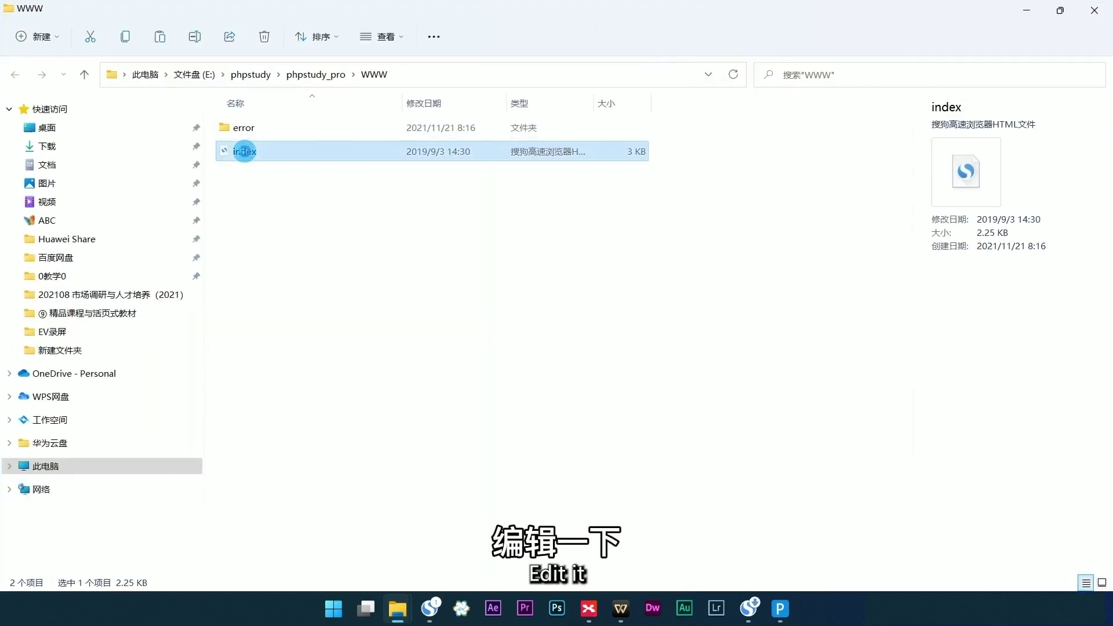
{"action": "right_click", "coordinate": [244, 151]}
{"action": "mouse_move", "coordinate": [378, 224]}
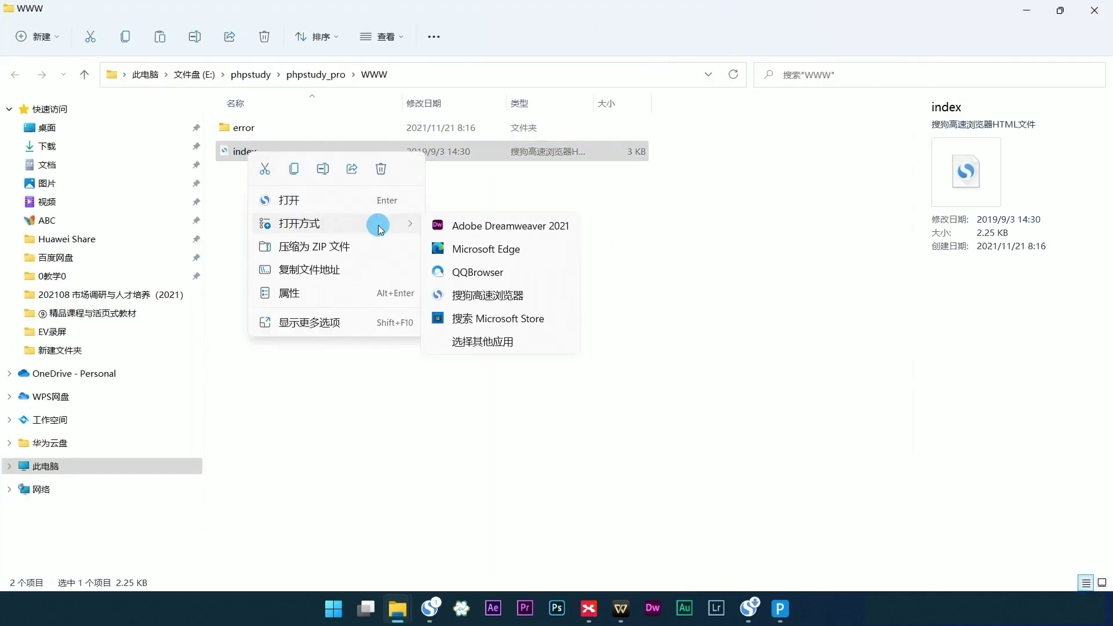
{"action": "left_click", "coordinate": [473, 231]}
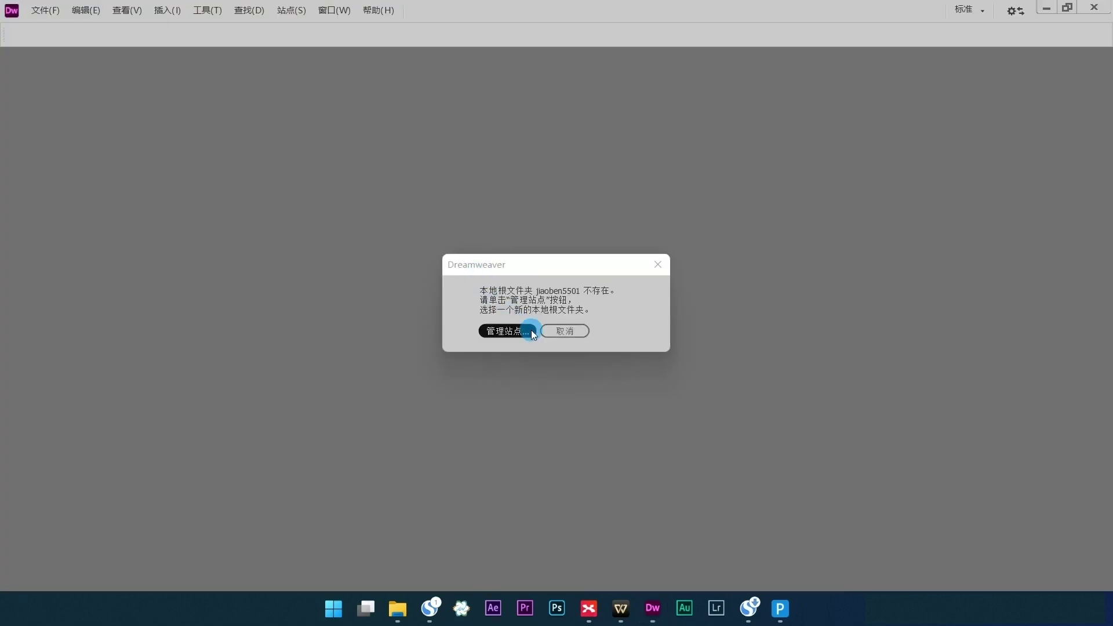
- Delete the old 测试网页 site in Dreamweaver's site manager
{"action": "left_click", "coordinate": [497, 326]}
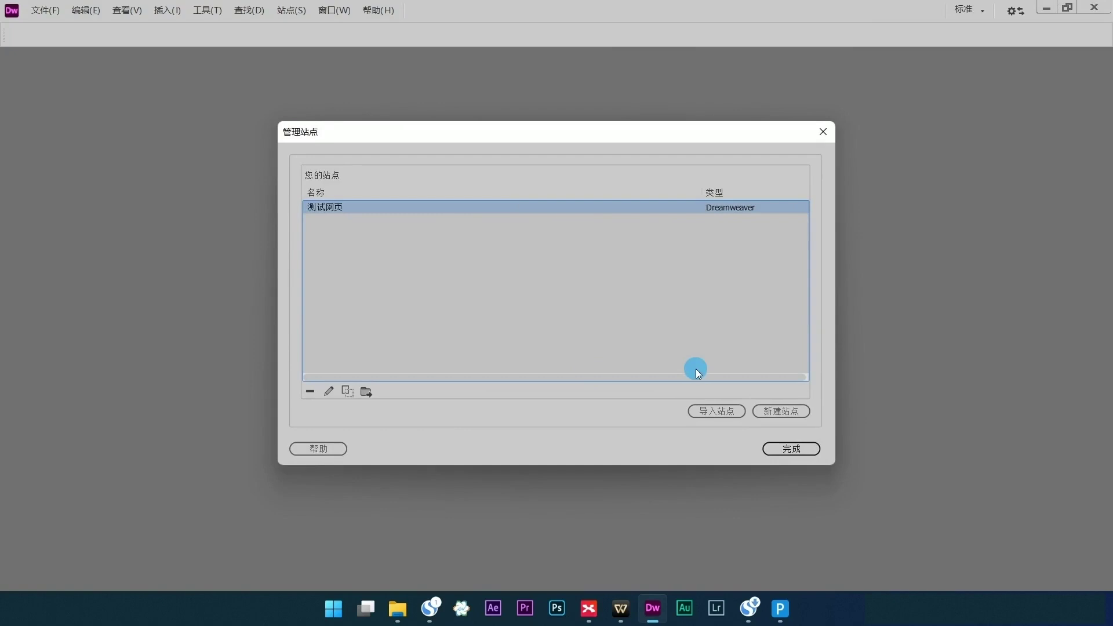
{"action": "left_click", "coordinate": [312, 391]}
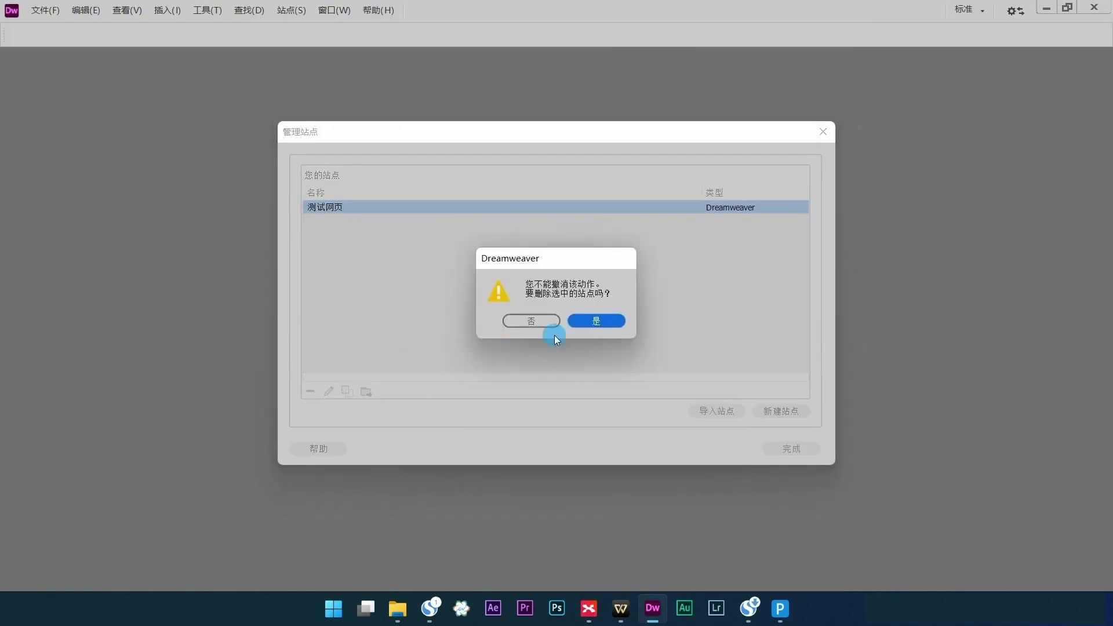
{"action": "left_click", "coordinate": [588, 322]}
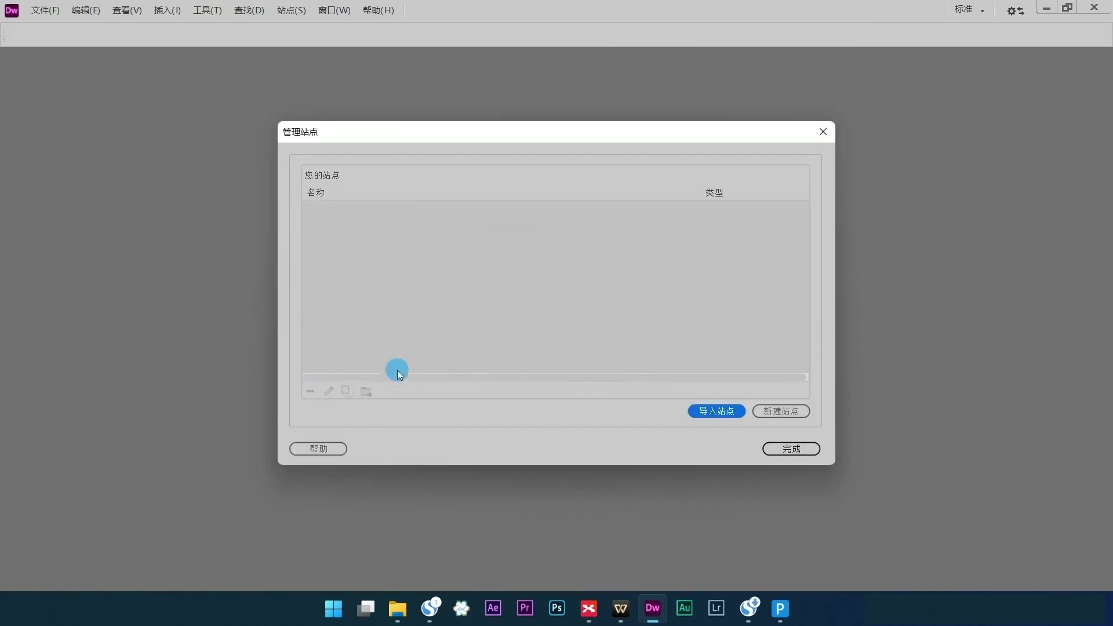
- Create site 我的新站点 with local folder E:\phpstudy\phpstudy_pro\WWW\ and save it
{"action": "left_click", "coordinate": [780, 411]}
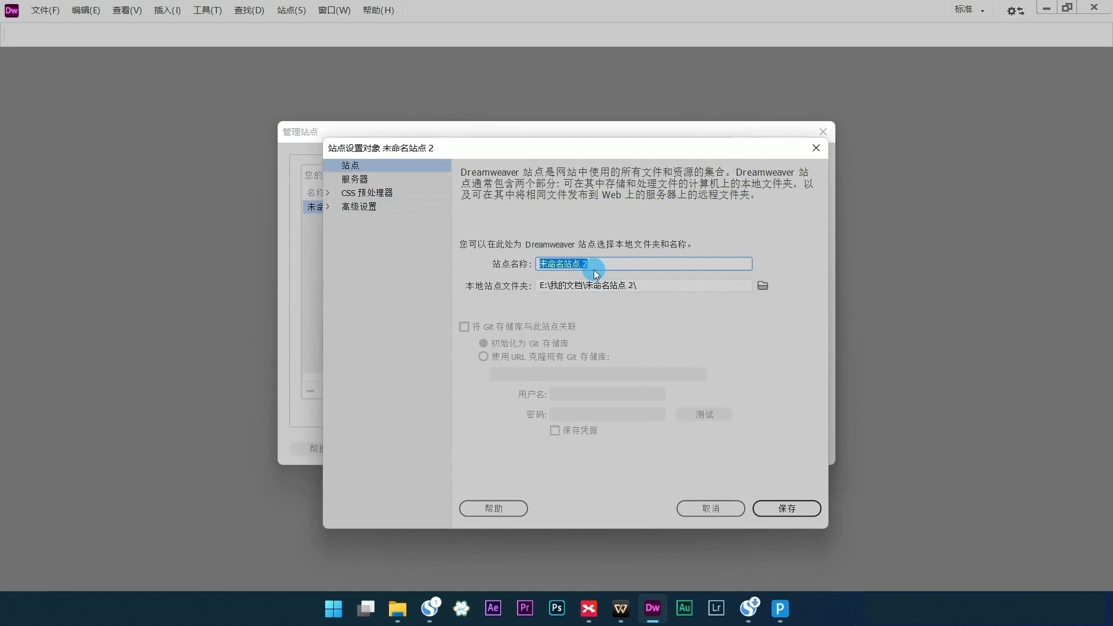
{"action": "type", "text": "我的"}
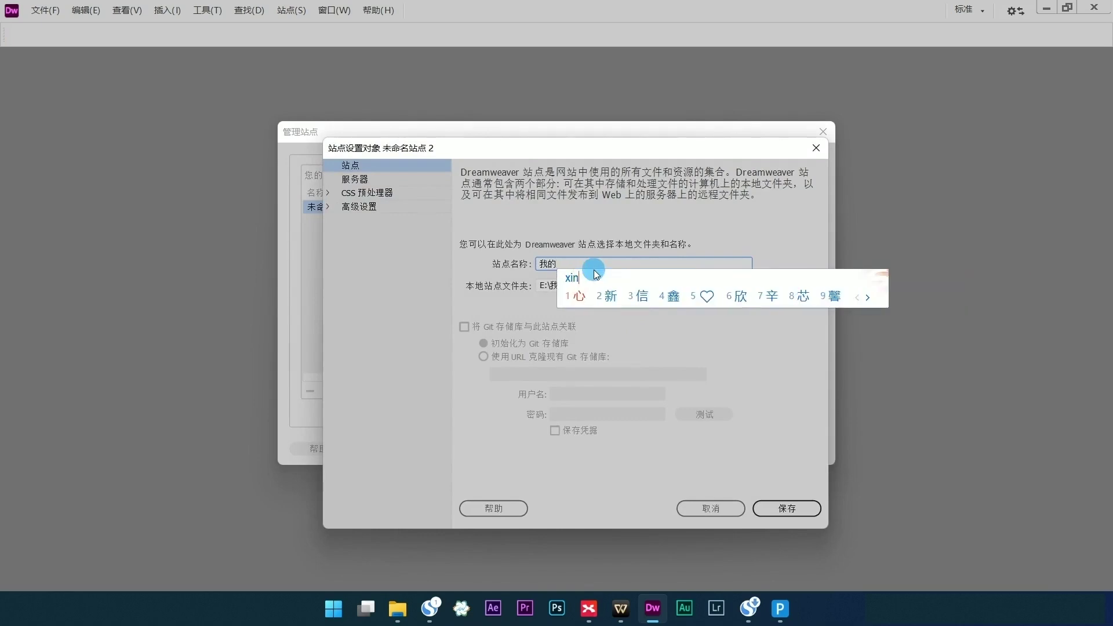
{"action": "type", "text": "新站点"}
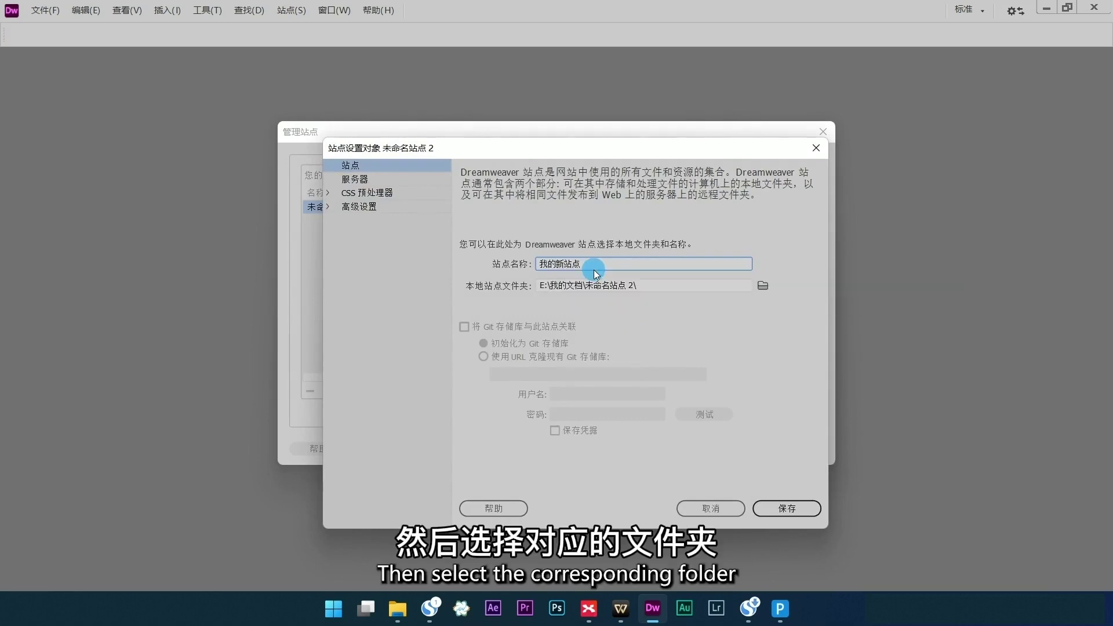
{"action": "left_click", "coordinate": [763, 286]}
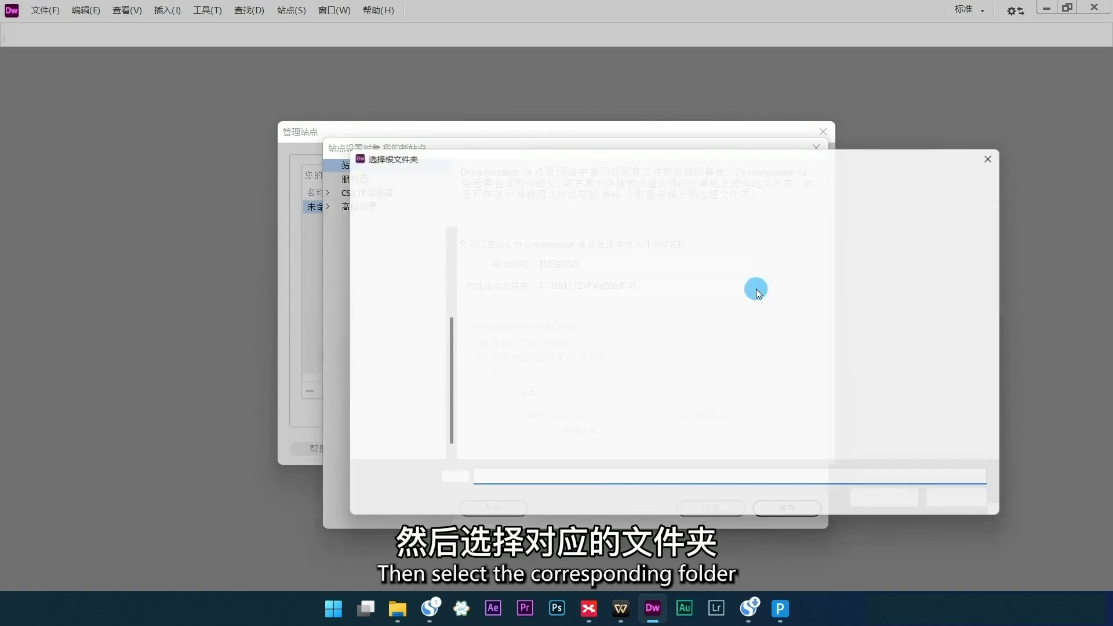
{"action": "scroll", "coordinate": [371, 428], "scroll_direction": "down", "scroll_amount": 1}
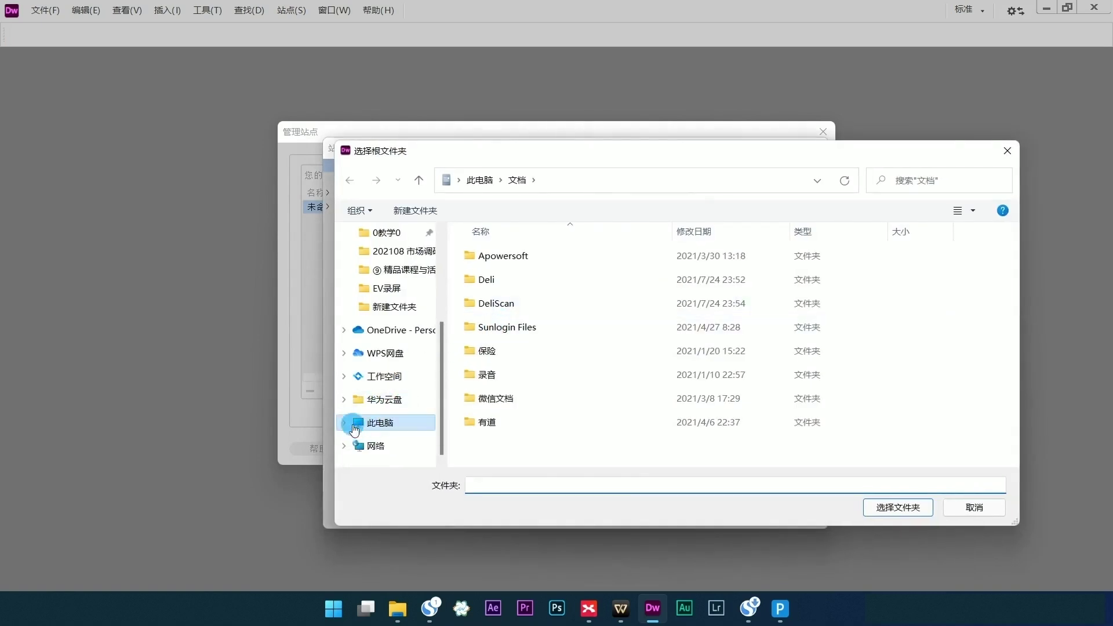
{"action": "left_click", "coordinate": [342, 424]}
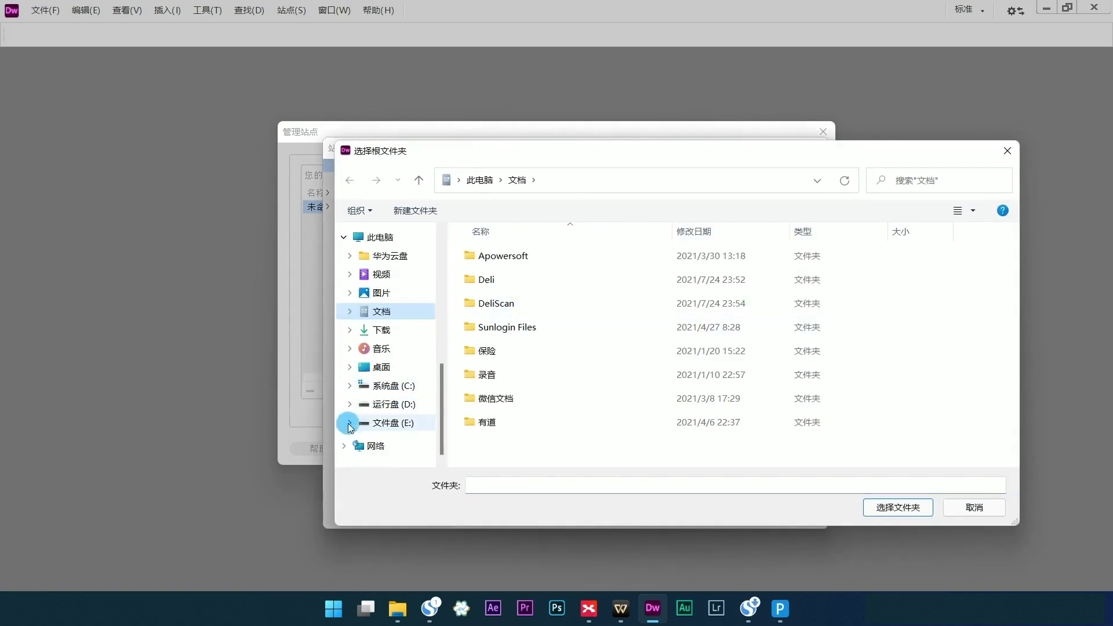
{"action": "left_click", "coordinate": [366, 424]}
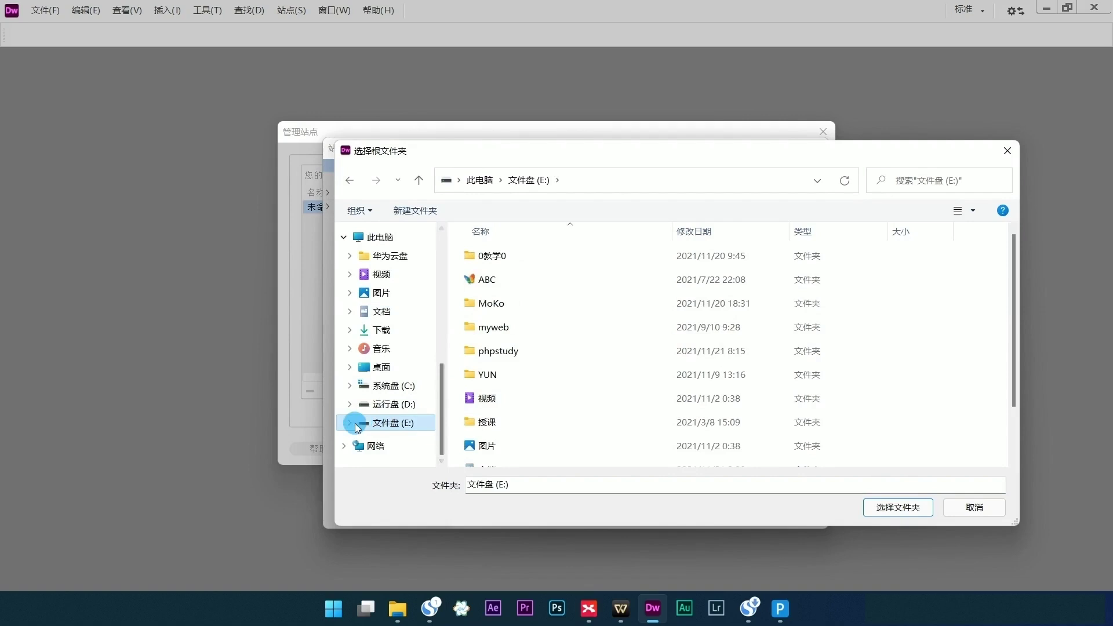
{"action": "left_click", "coordinate": [350, 423]}
{"action": "left_click", "coordinate": [398, 326]}
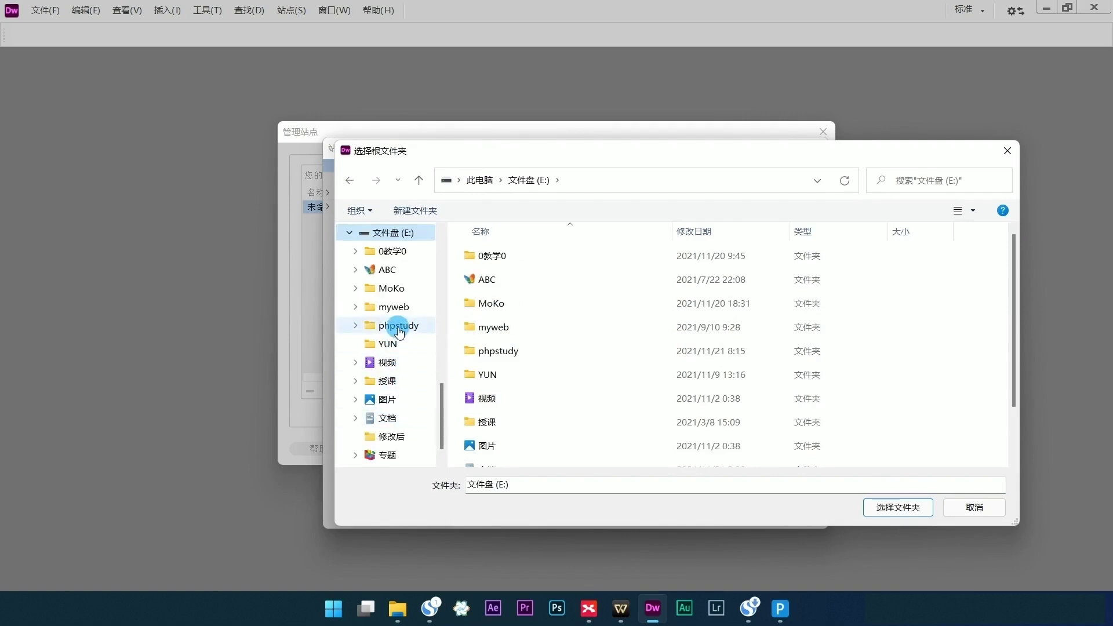
{"action": "double_click", "coordinate": [494, 256]}
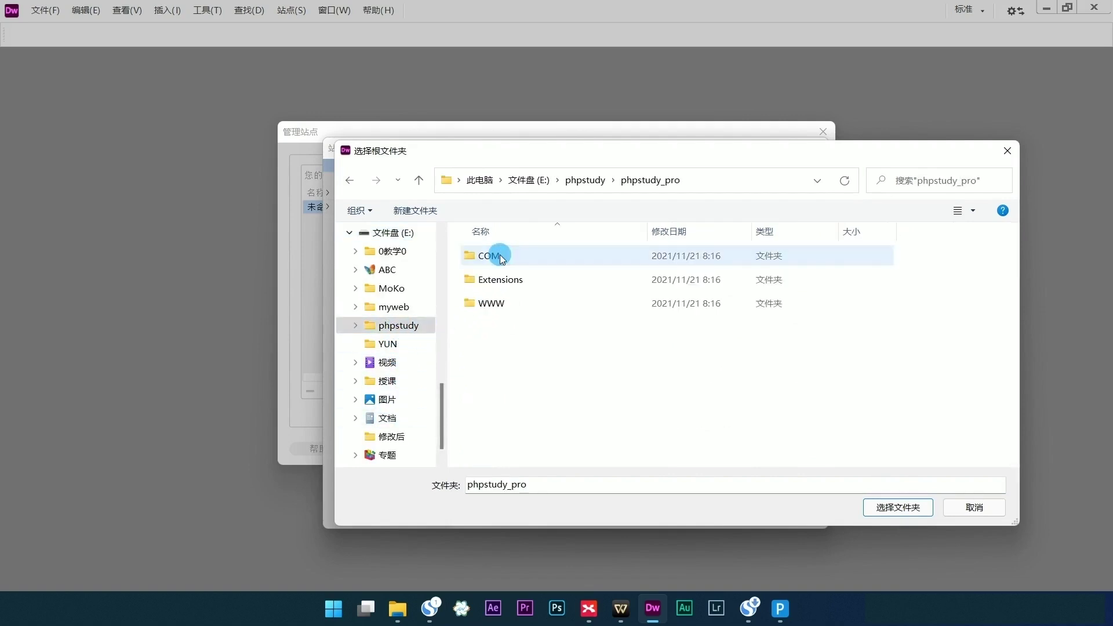
{"action": "double_click", "coordinate": [490, 301]}
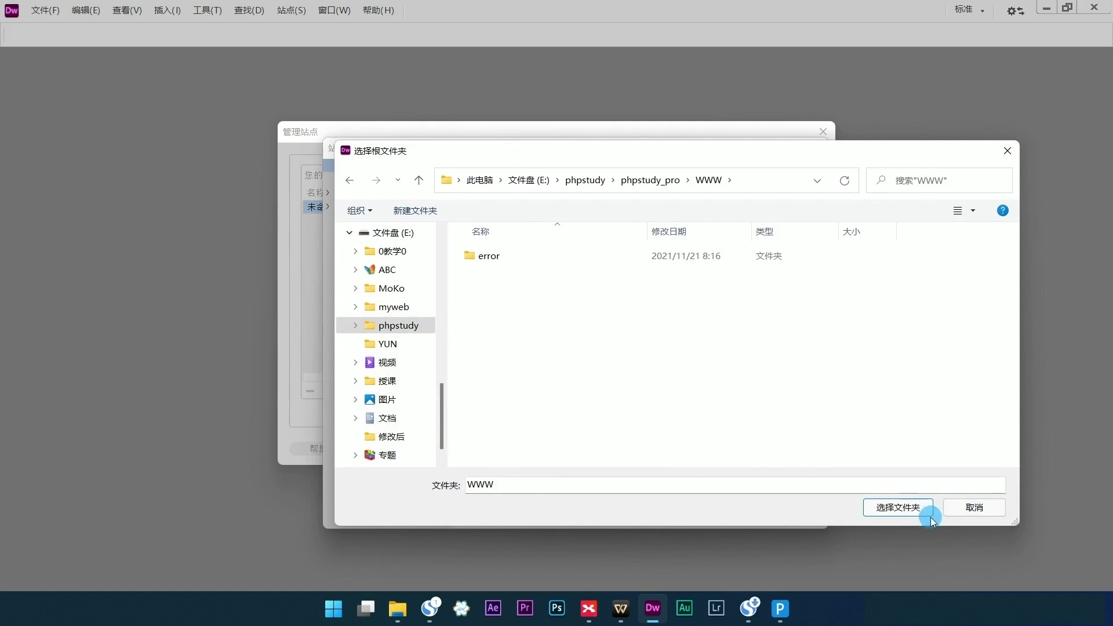
{"action": "left_click", "coordinate": [917, 510]}
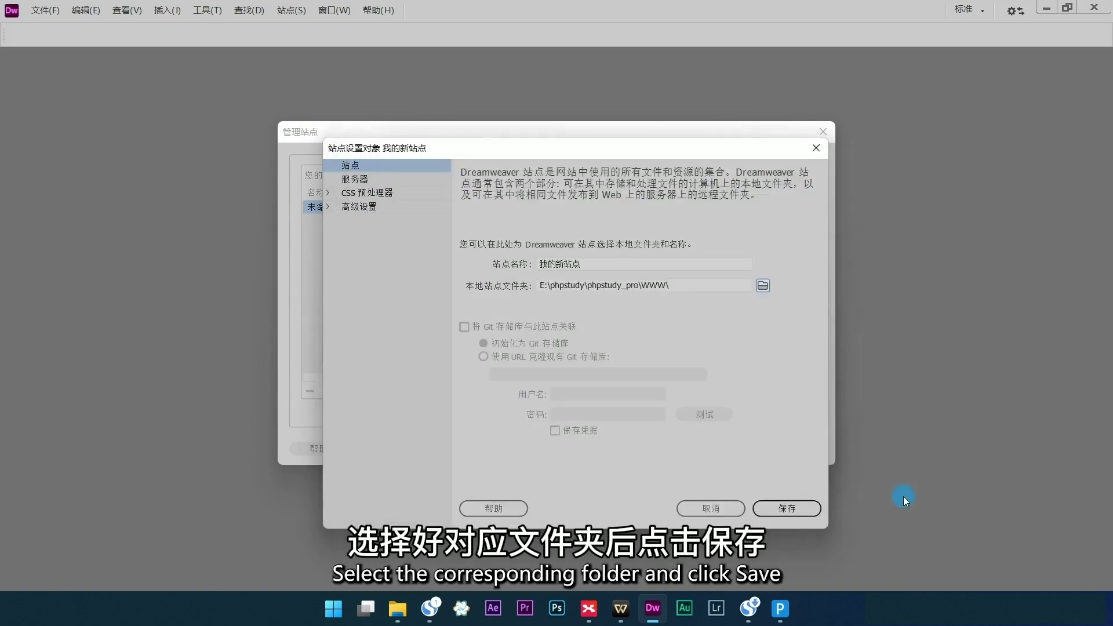
{"action": "left_click", "coordinate": [778, 509]}
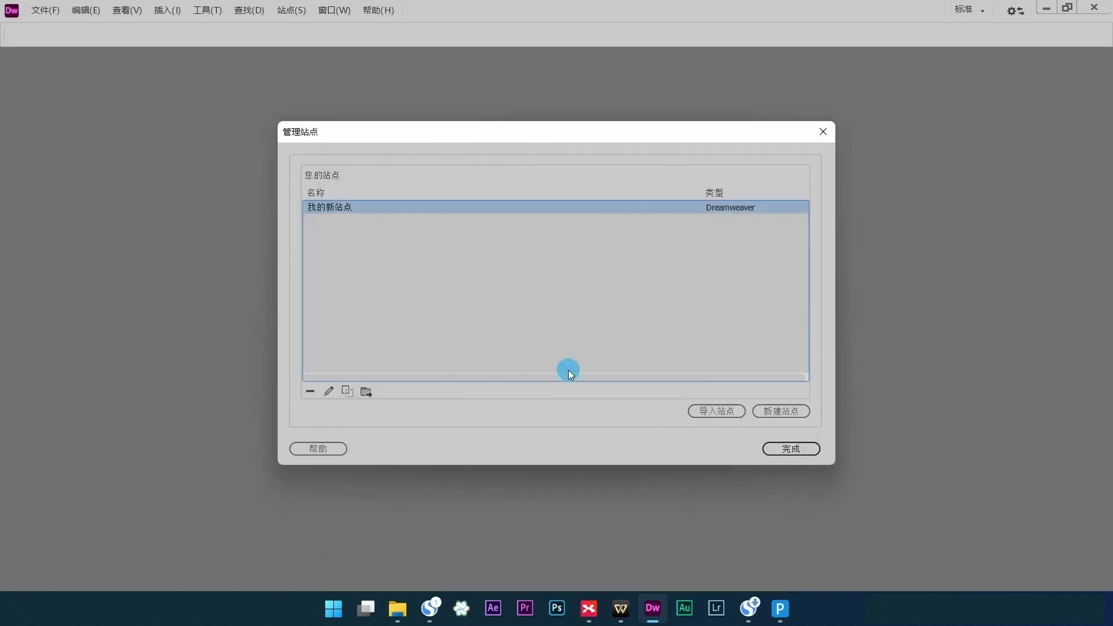
- Replace the 站点创建成功 heading with 这是我的新站点, save index.html, and check it on localhost
{"action": "left_click", "coordinate": [771, 450]}
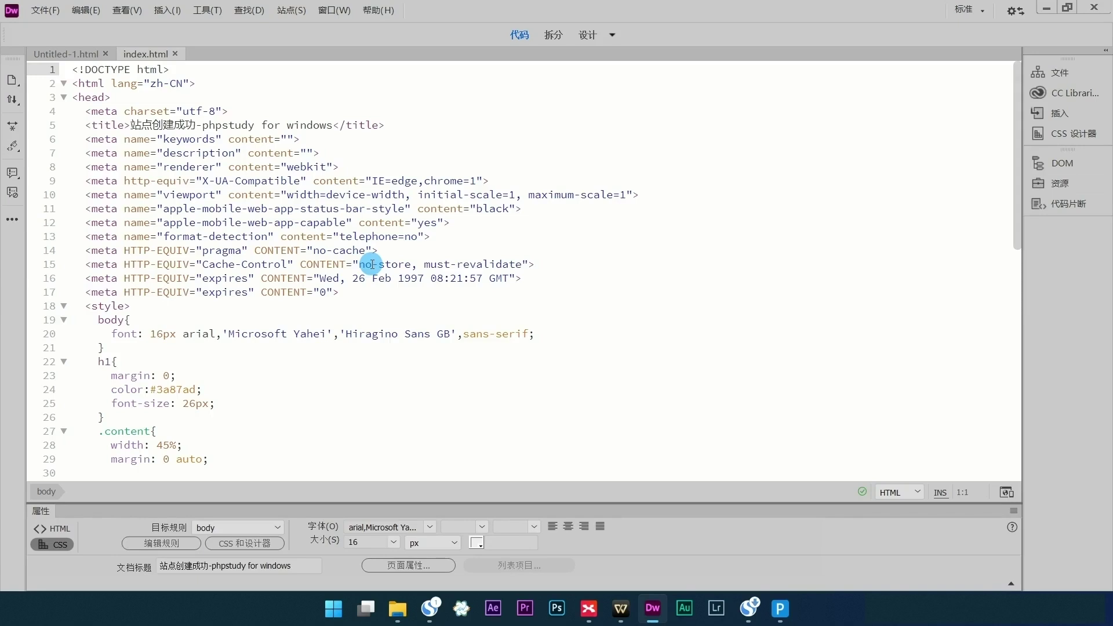
{"action": "scroll", "coordinate": [371, 266], "scroll_direction": "down", "scroll_amount": 12}
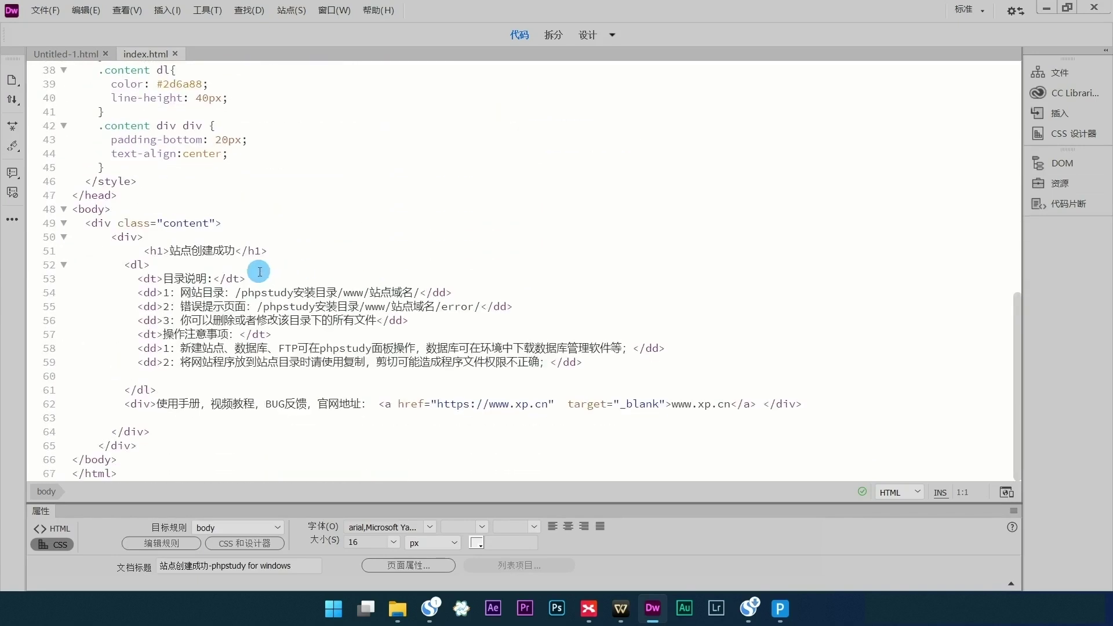
{"action": "left_click_drag", "start_coordinate": [174, 251], "coordinate": [237, 250]}
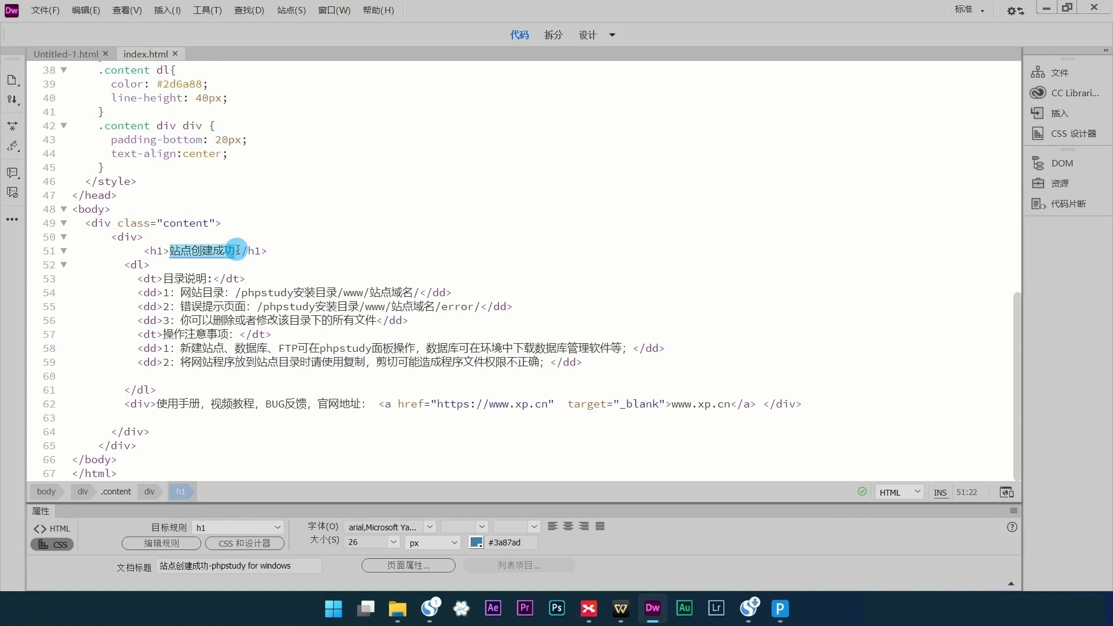
{"action": "type", "text": "这是"}
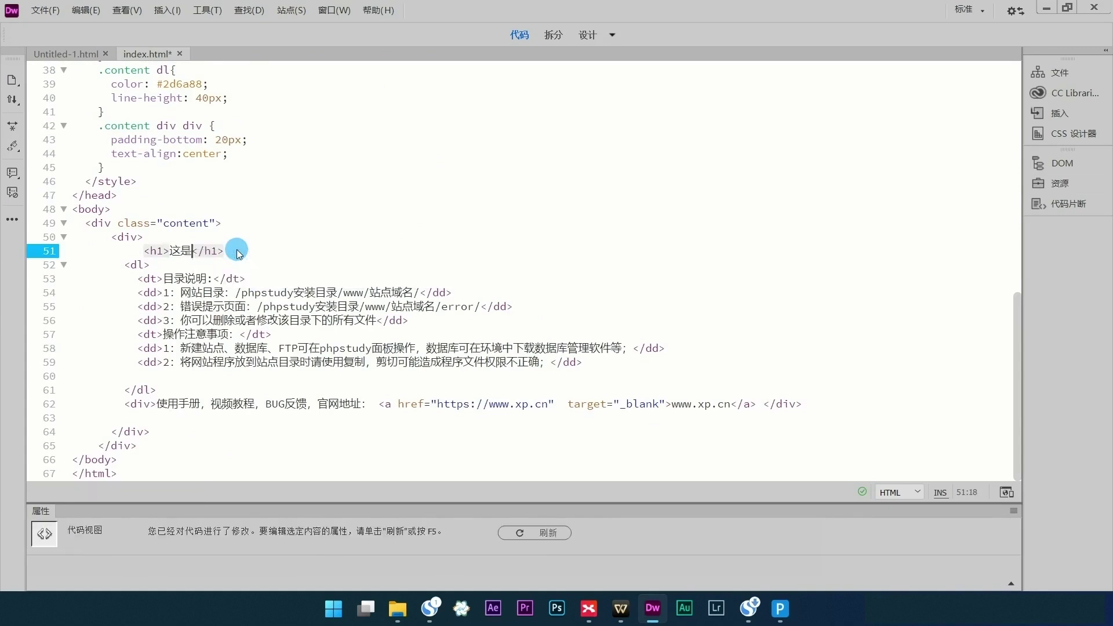
{"action": "type", "text": "我的新站点"}
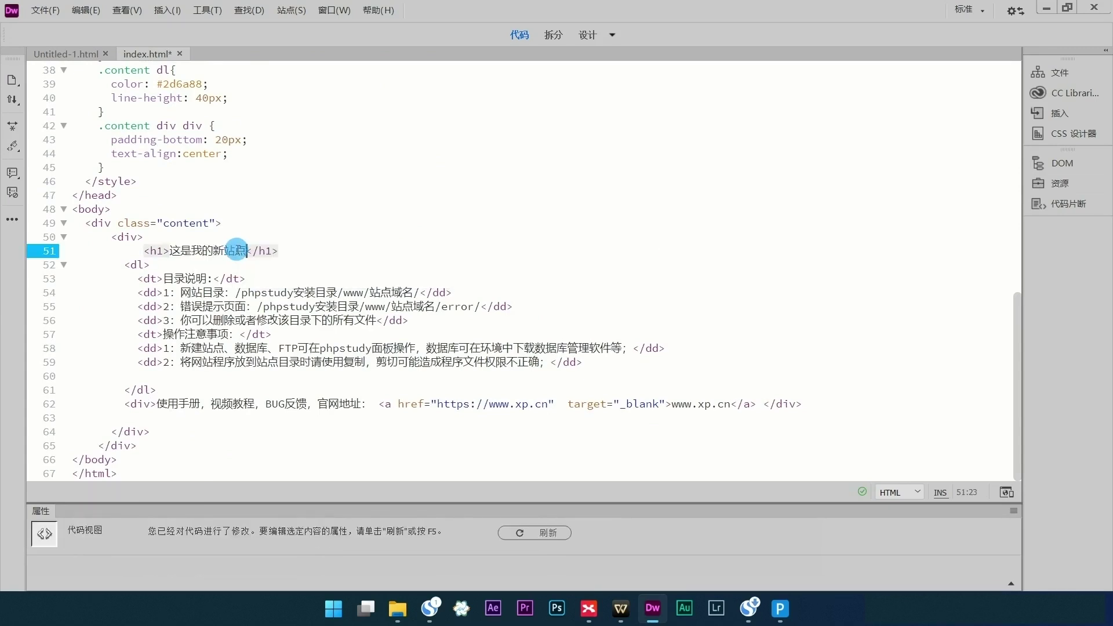
{"action": "key", "text": "ctrl+s"}
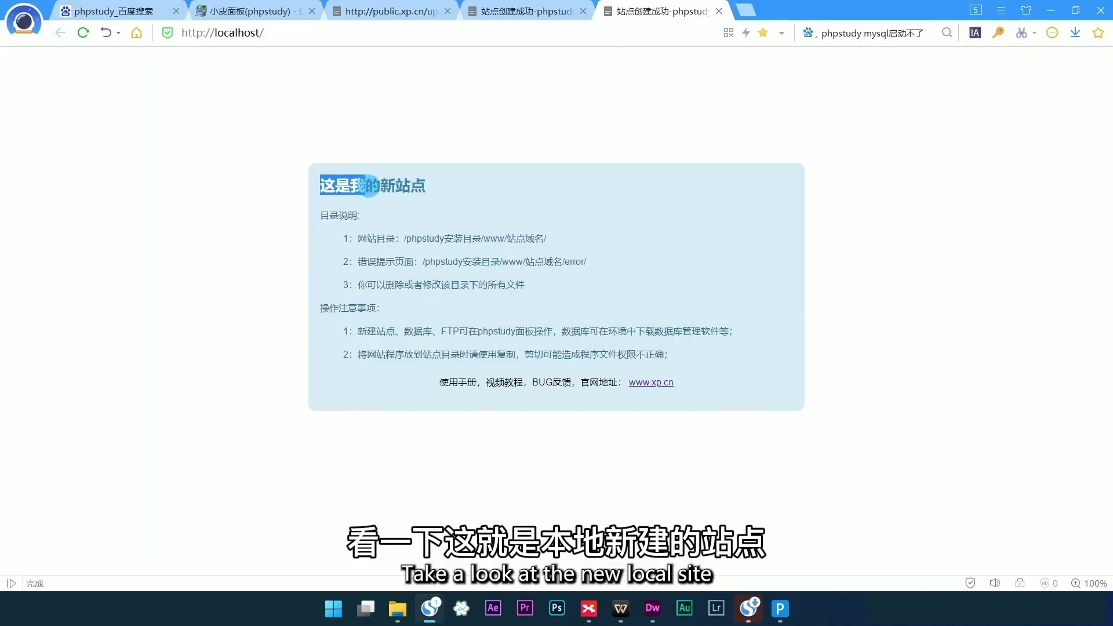
{"action": "left_click_drag", "start_coordinate": [357, 186], "coordinate": [423, 191]}
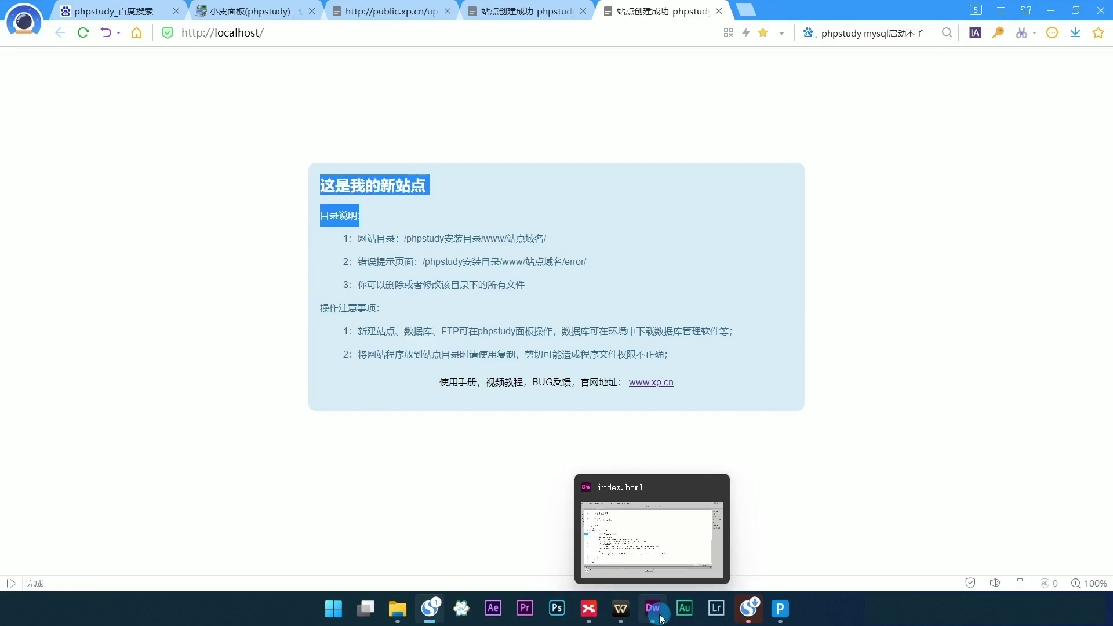
- Change line 54's first directory note to 可以删除这个文字, then return to the browser
{"action": "left_click", "coordinate": [641, 614]}
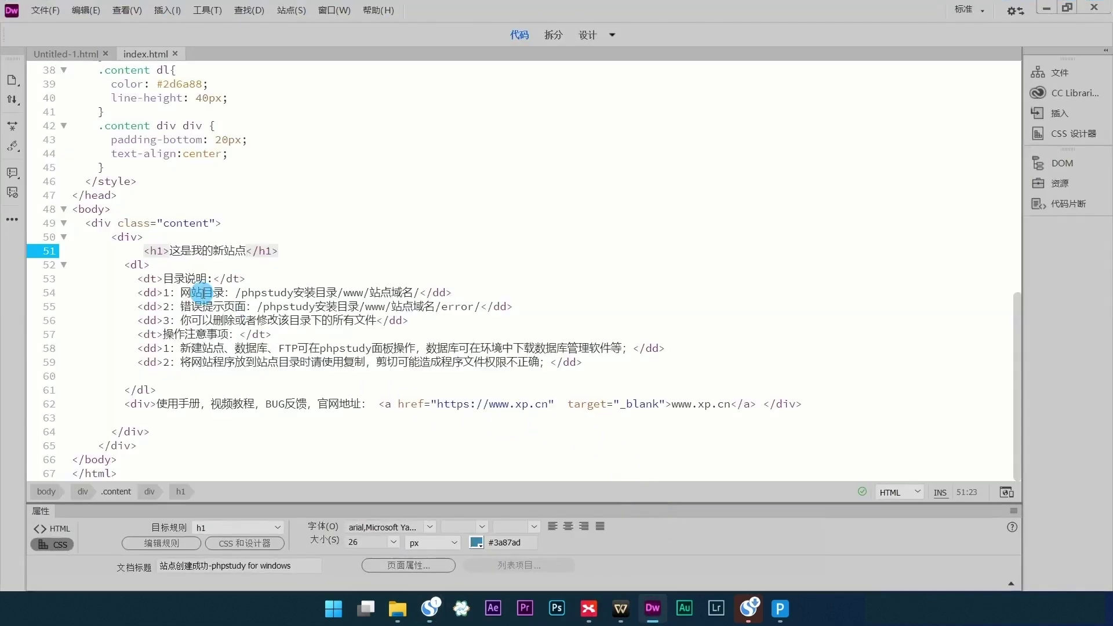
{"action": "left_click", "coordinate": [164, 279]}
{"action": "left_click_drag", "start_coordinate": [164, 295], "coordinate": [410, 296]}
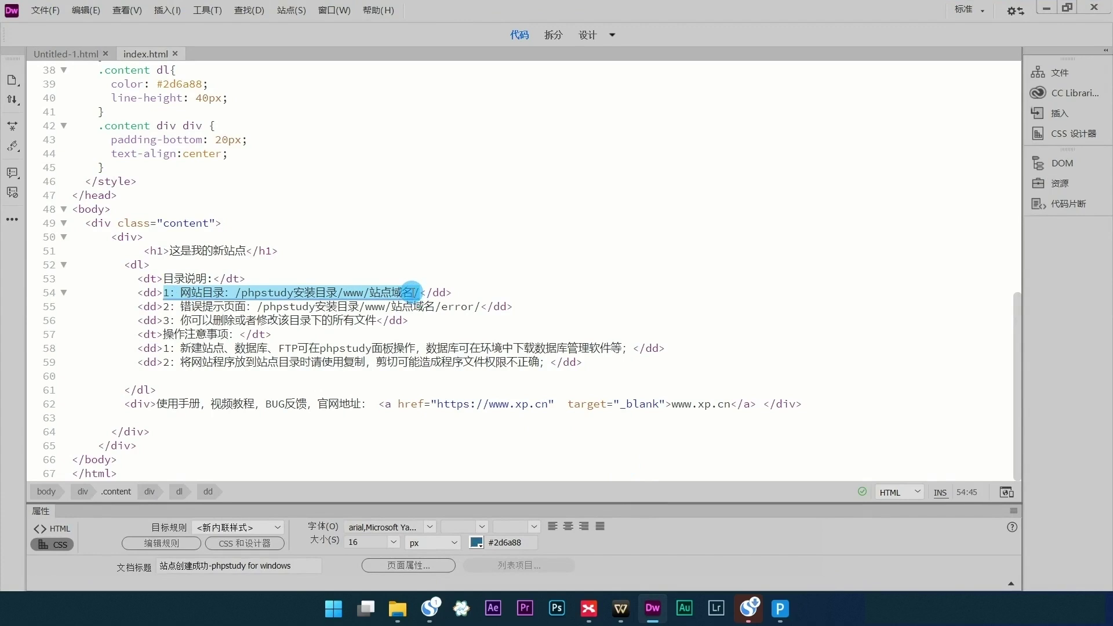
{"action": "type", "text": "可以删除"}
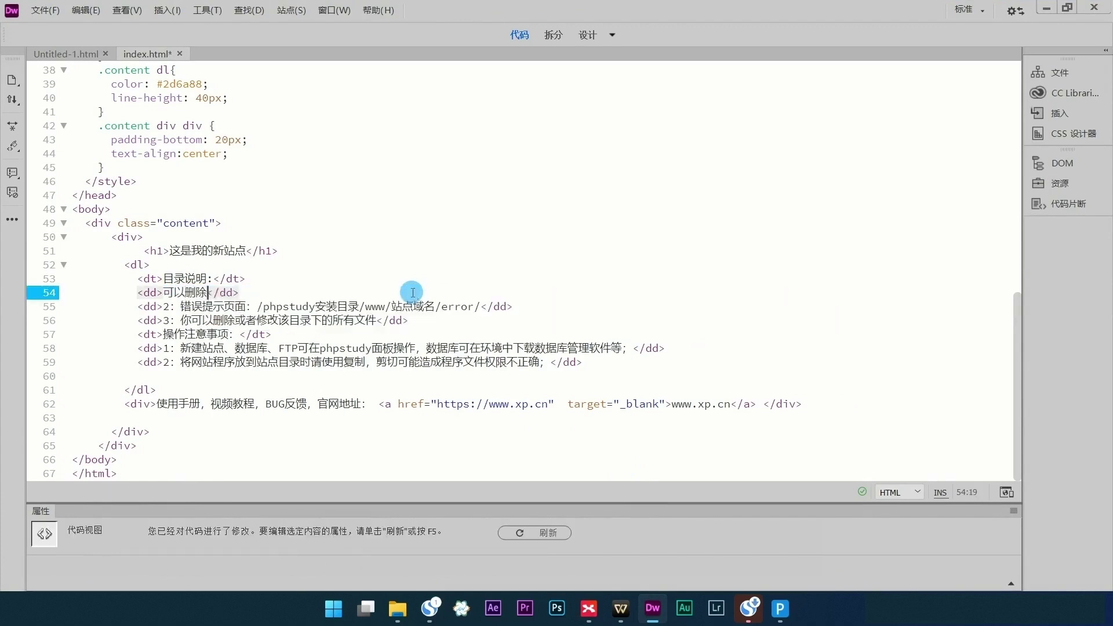
{"action": "type", "text": "zhg"}
{"action": "type", "text": "这个文字"}
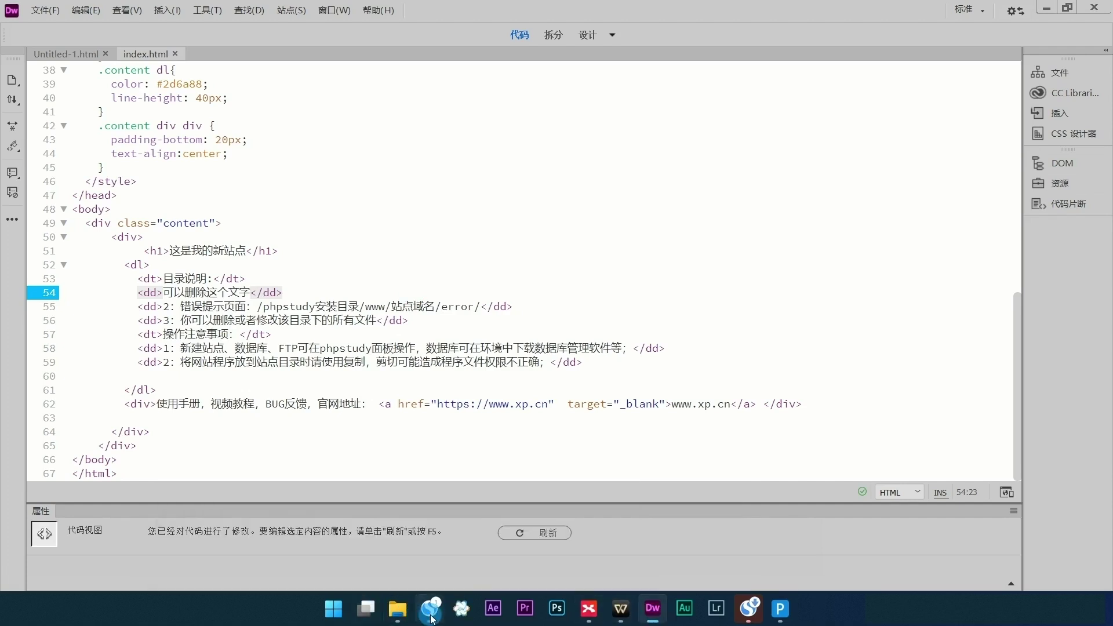
{"action": "left_click", "coordinate": [432, 619]}
- Reload localhost and highlight the page text showing the 可以删除这个文字 note
{"action": "left_click", "coordinate": [393, 272]}
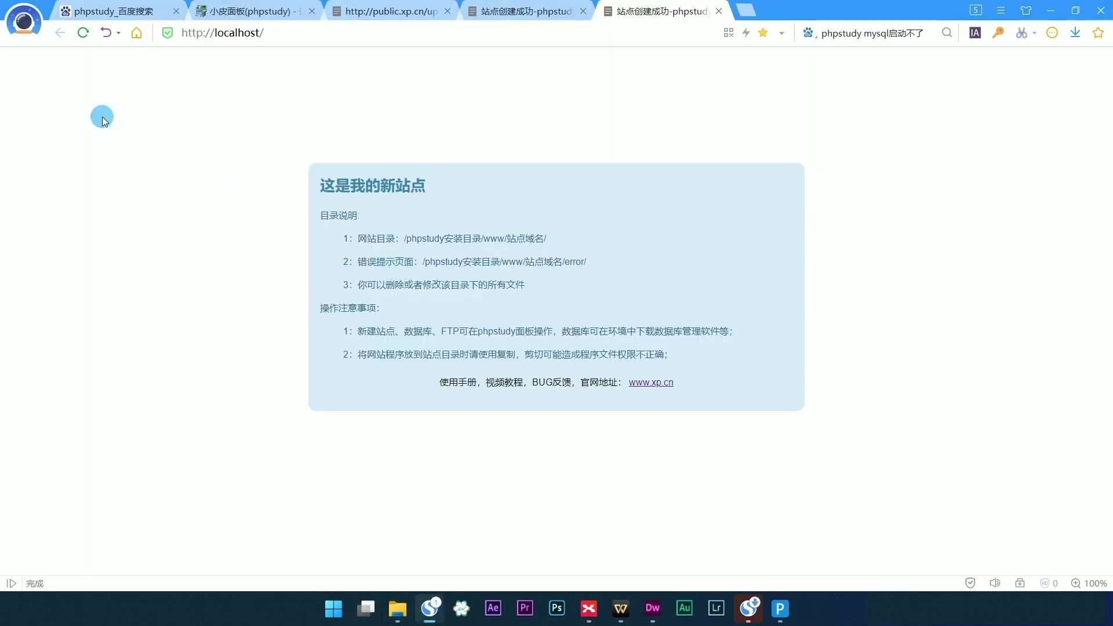
{"action": "left_click", "coordinate": [83, 32]}
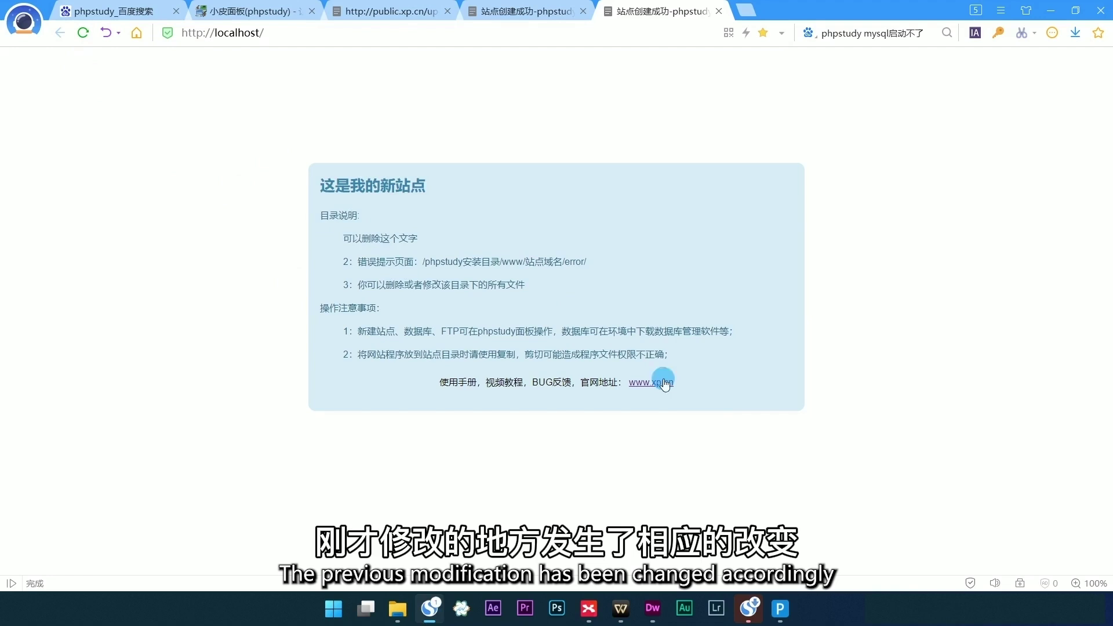
{"action": "left_click_drag", "start_coordinate": [674, 383], "coordinate": [310, 185]}
{"action": "left_click", "coordinate": [257, 297]}
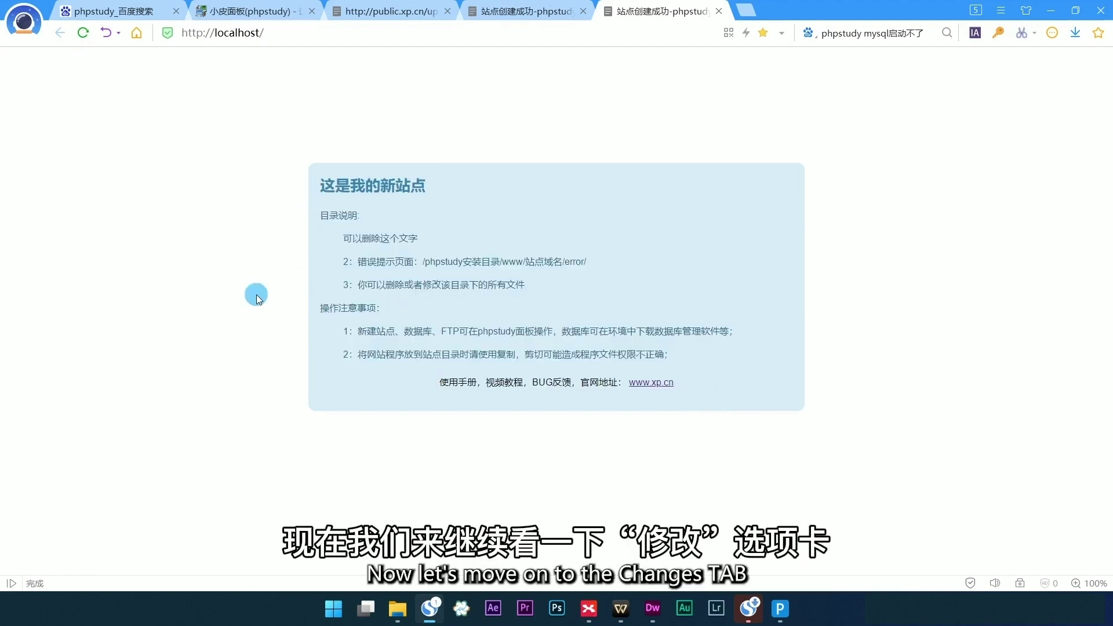
{"action": "left_click", "coordinate": [780, 609]}
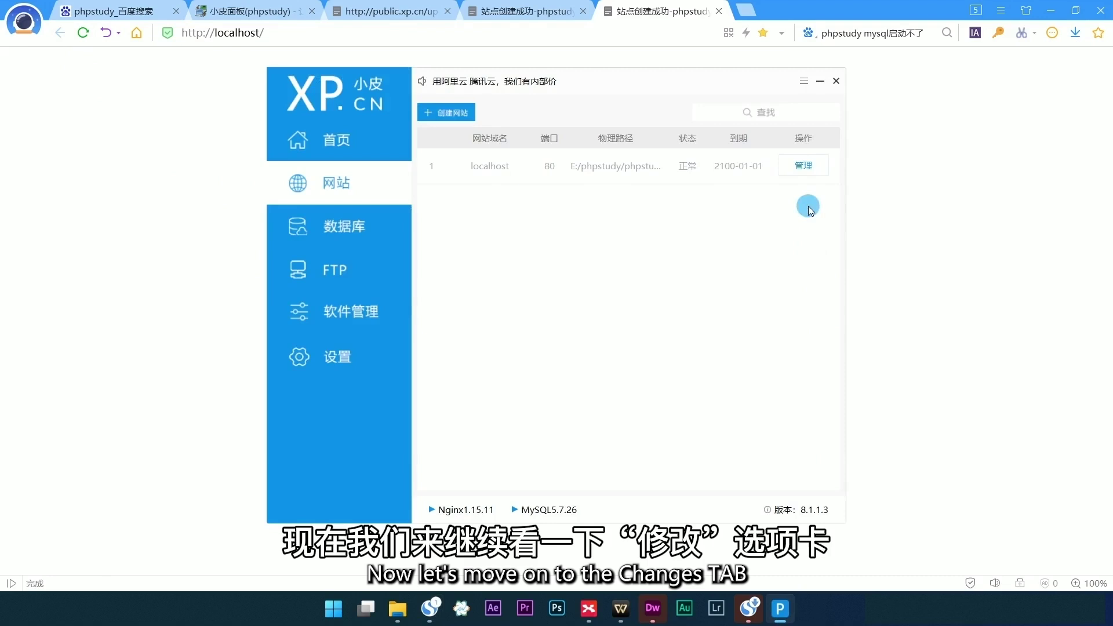
{"action": "left_click", "coordinate": [803, 166]}
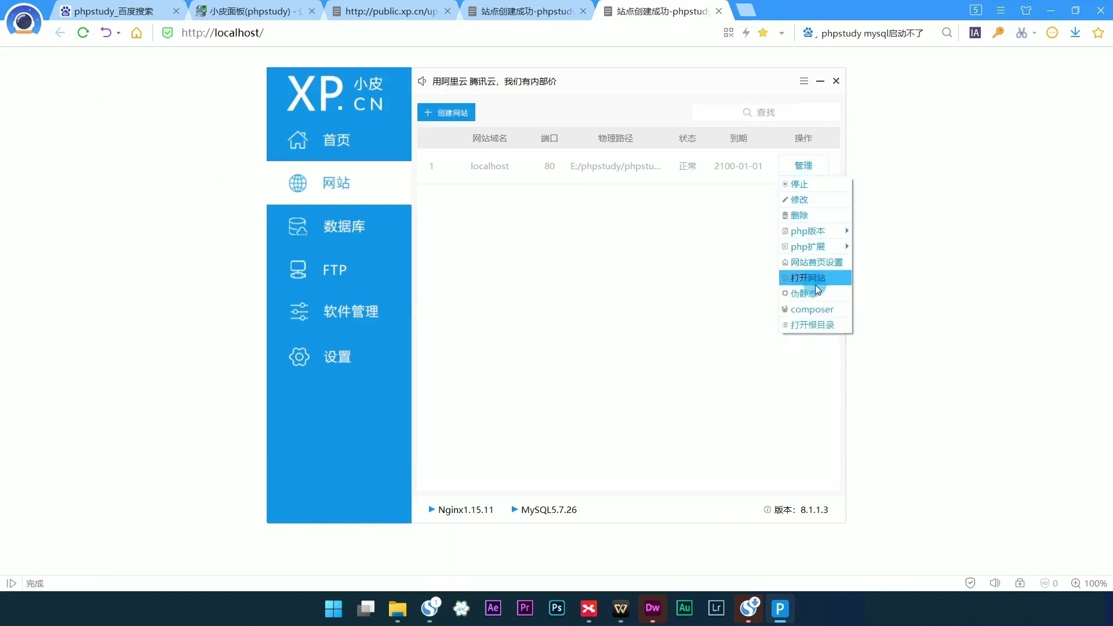
{"action": "left_click", "coordinate": [817, 200]}
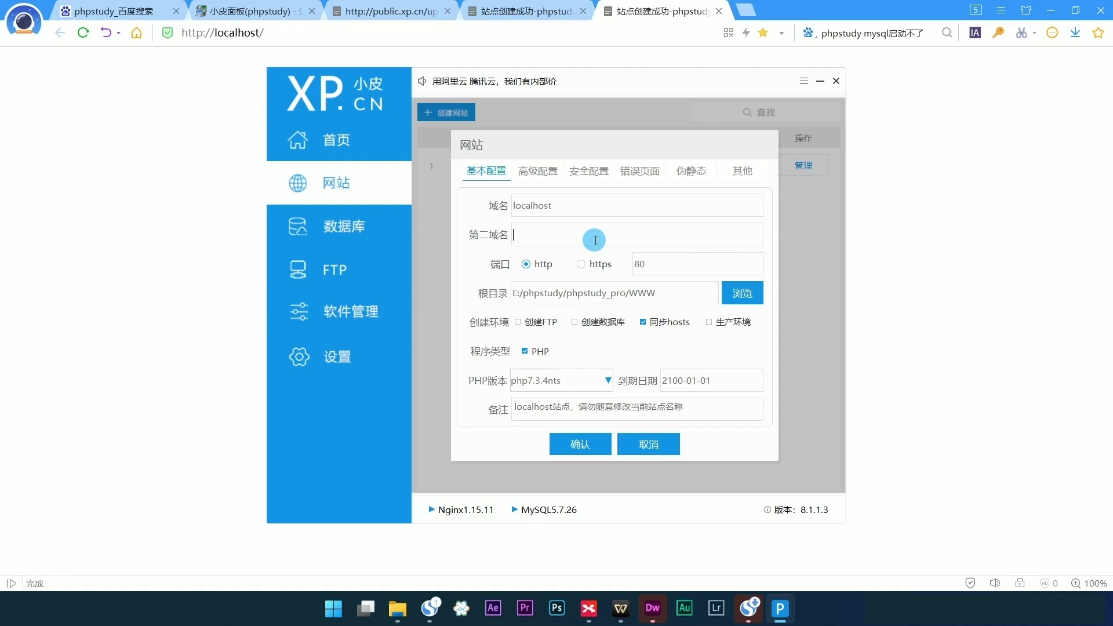
{"action": "type", "text": "w"}
{"action": "type", "text": "w"}
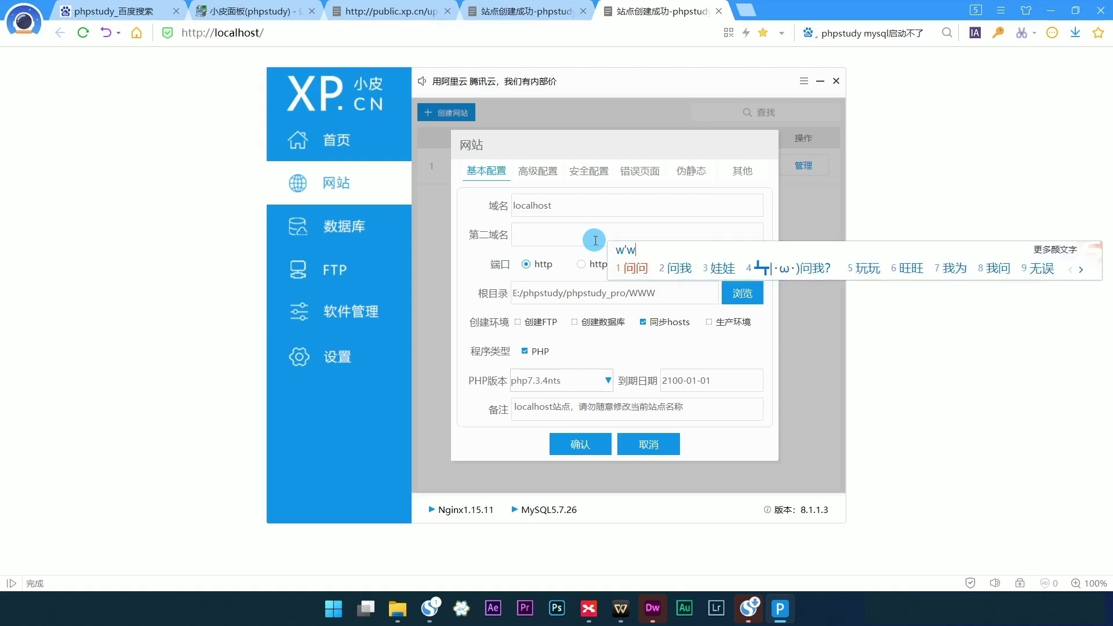
{"action": "key", "text": "BackSpace"}
{"action": "key", "text": "BackSpace"}
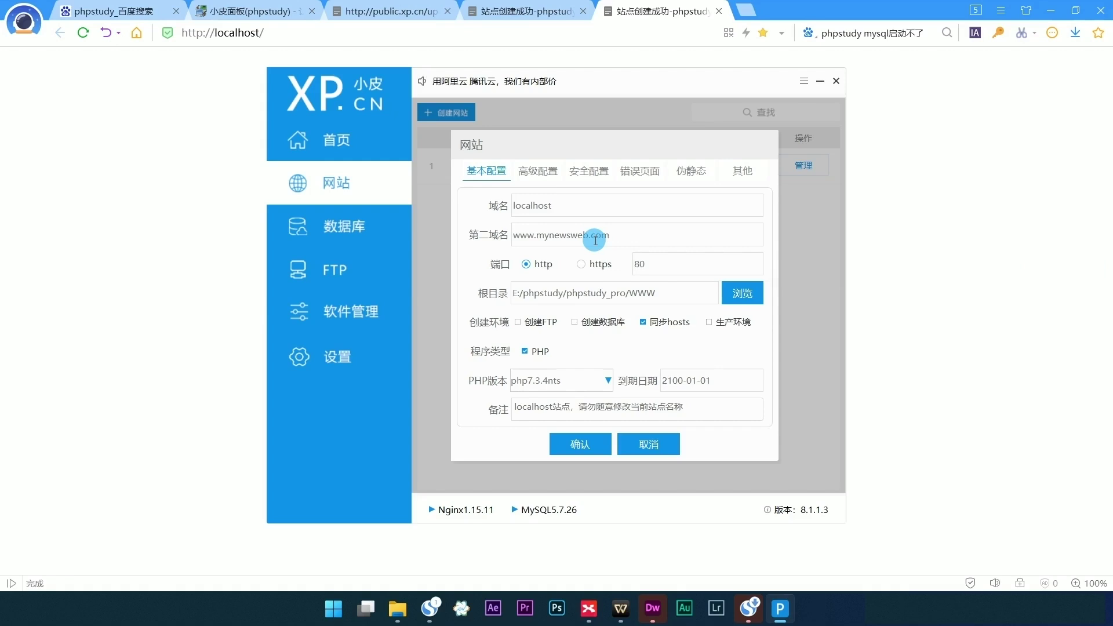
{"action": "left_click_drag", "start_coordinate": [606, 235], "coordinate": [510, 235]}
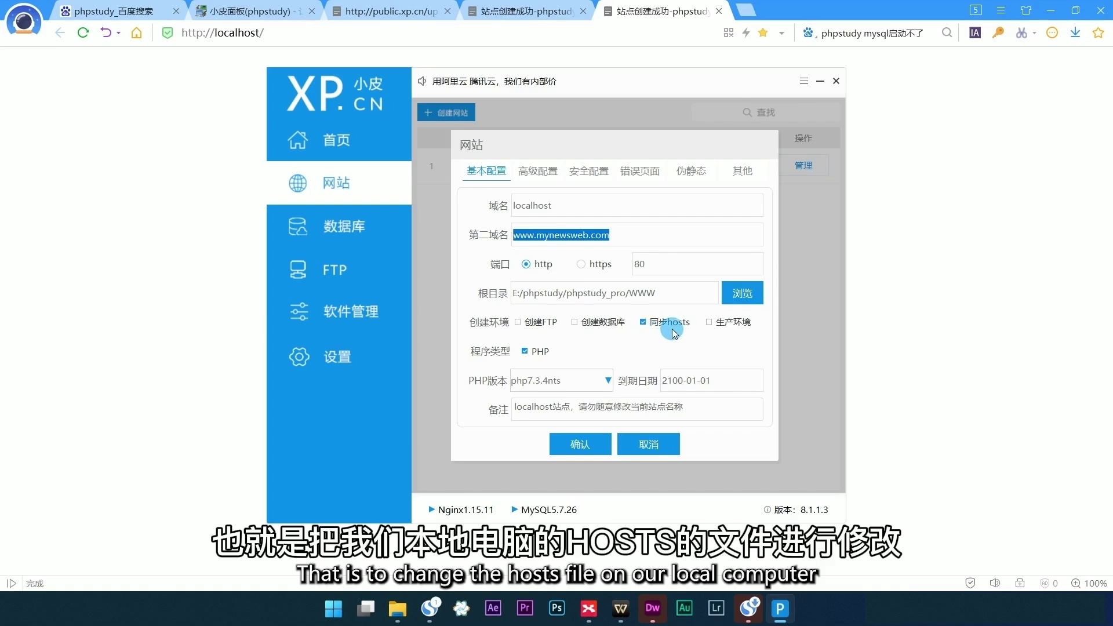
{"action": "left_click", "coordinate": [613, 235]}
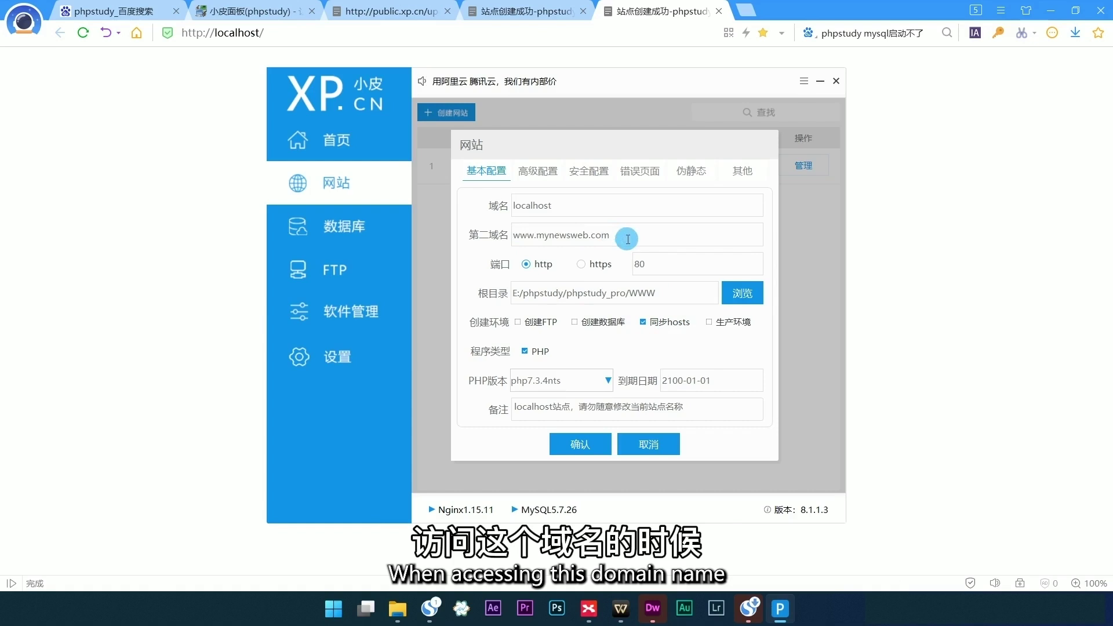
{"action": "left_click_drag", "start_coordinate": [628, 239], "coordinate": [527, 235]}
{"action": "key", "text": "ctrl+c"}
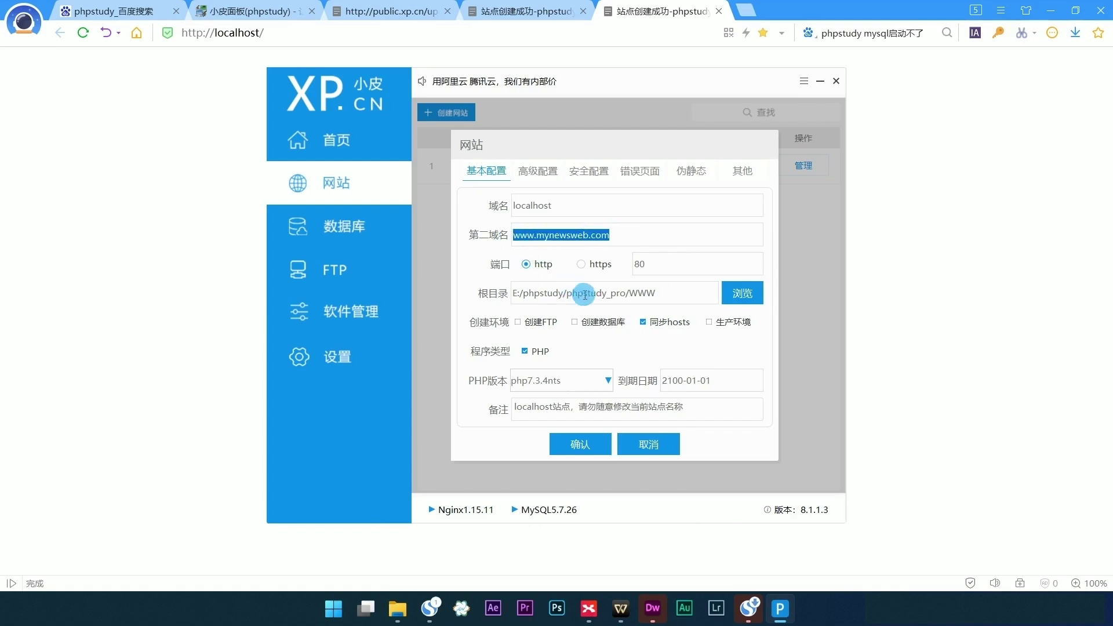
{"action": "left_click", "coordinate": [665, 294]}
{"action": "left_click_drag", "start_coordinate": [665, 295], "coordinate": [513, 293]}
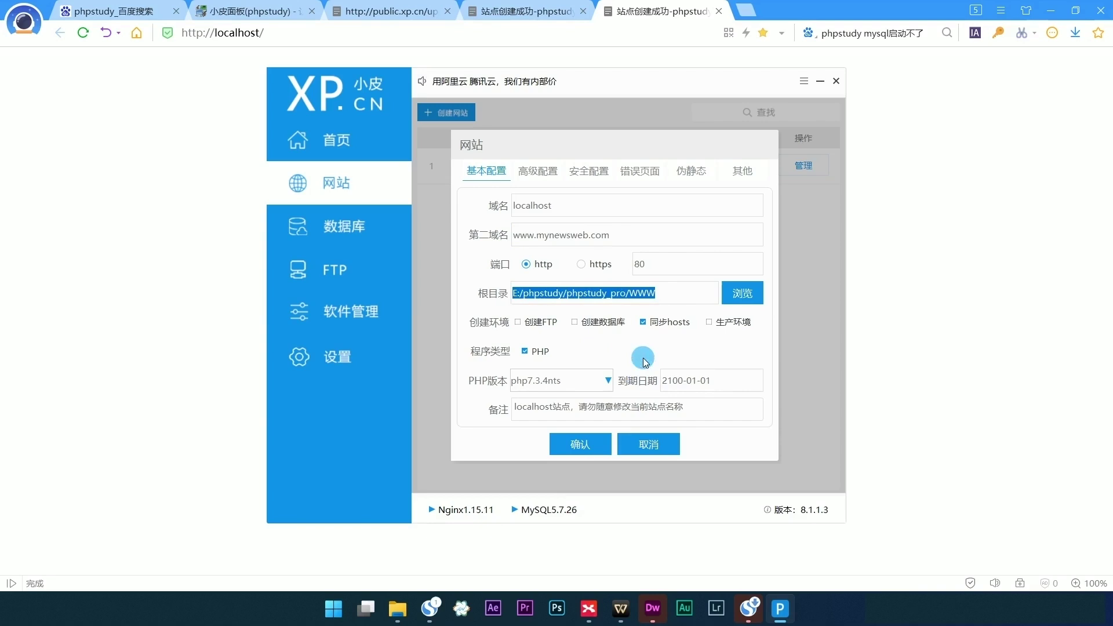
{"action": "left_click", "coordinate": [593, 444]}
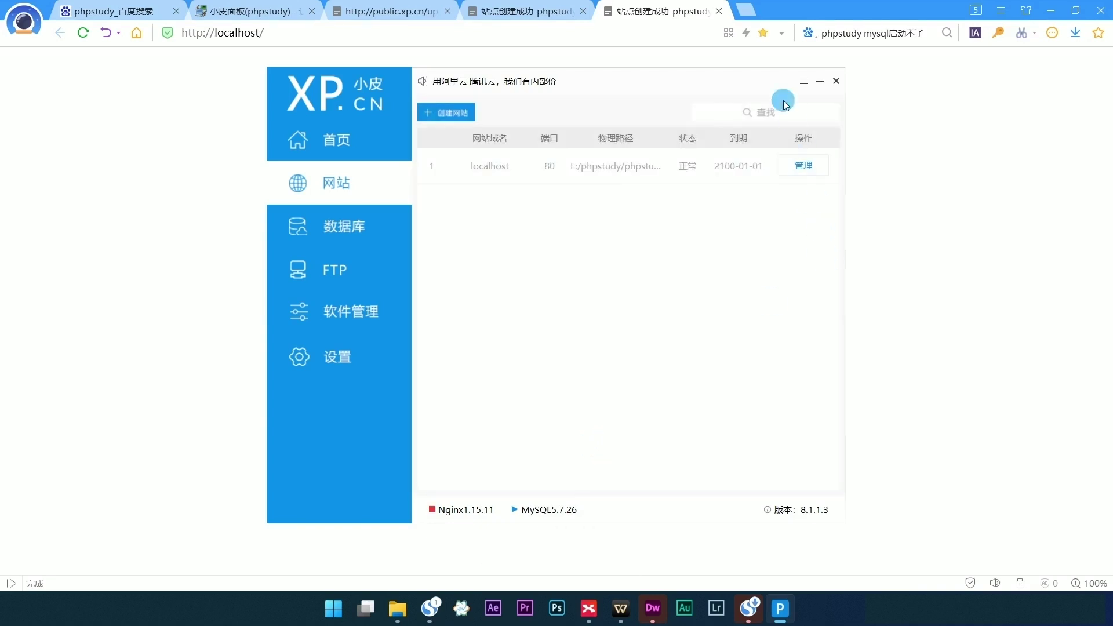
{"action": "left_click", "coordinate": [748, 12]}
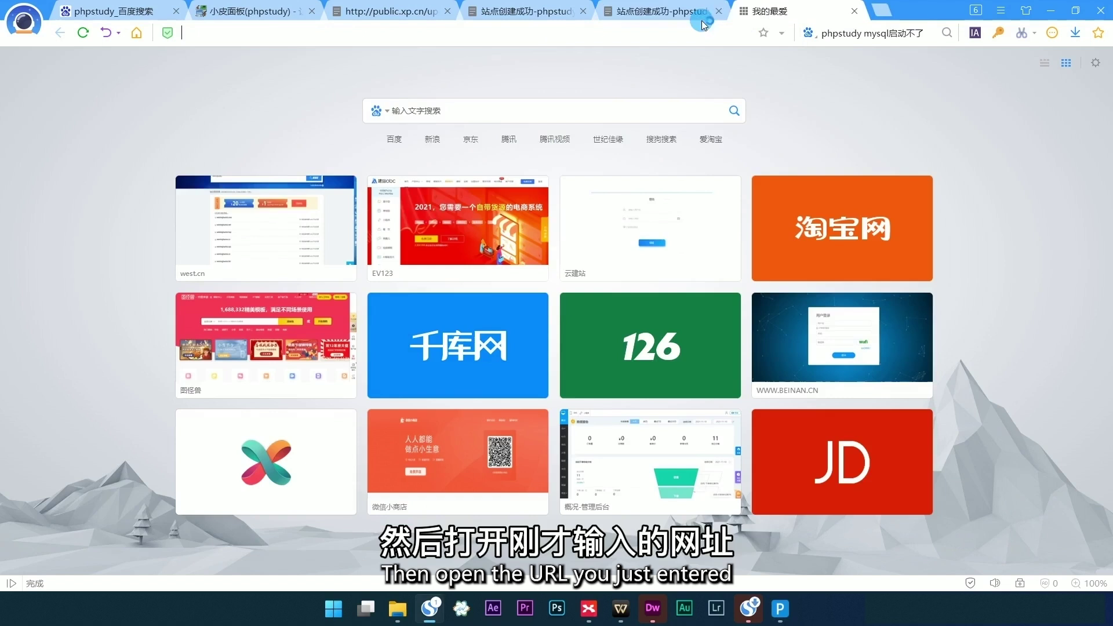
{"action": "left_click", "coordinate": [439, 35]}
{"action": "key", "text": "ctrl+v"}
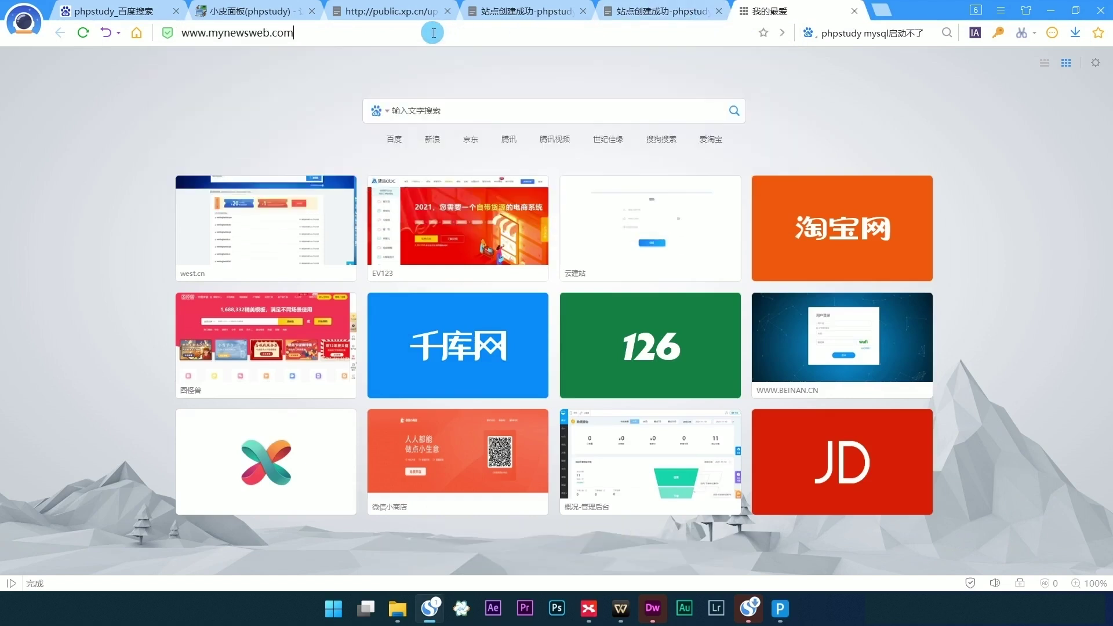
{"action": "key", "text": "Return"}
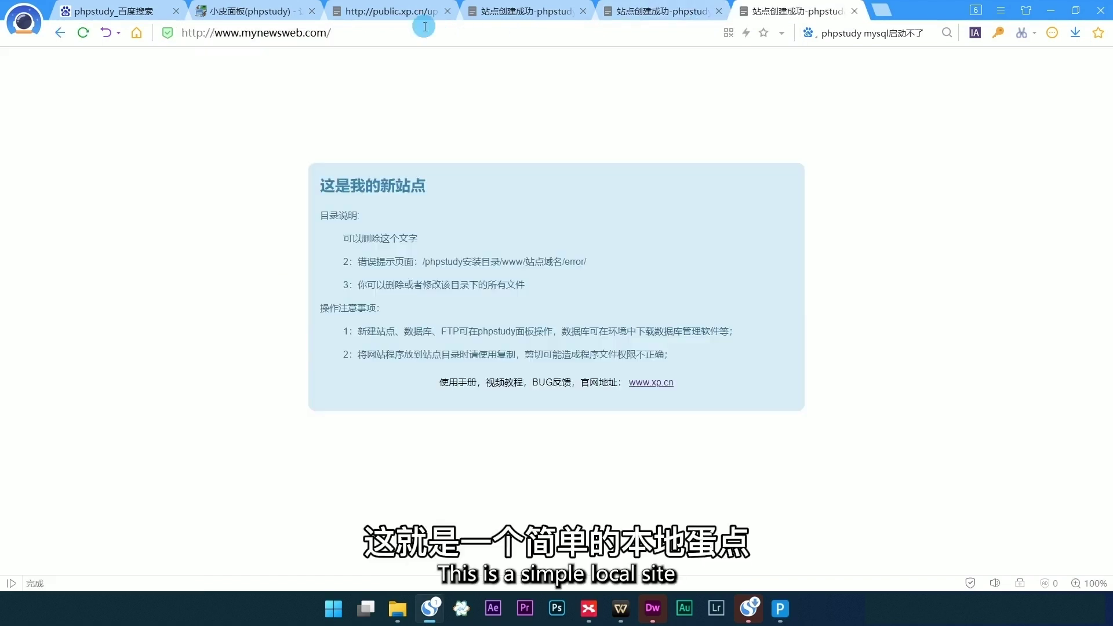
{"action": "left_click_drag", "start_coordinate": [346, 196], "coordinate": [690, 364]}
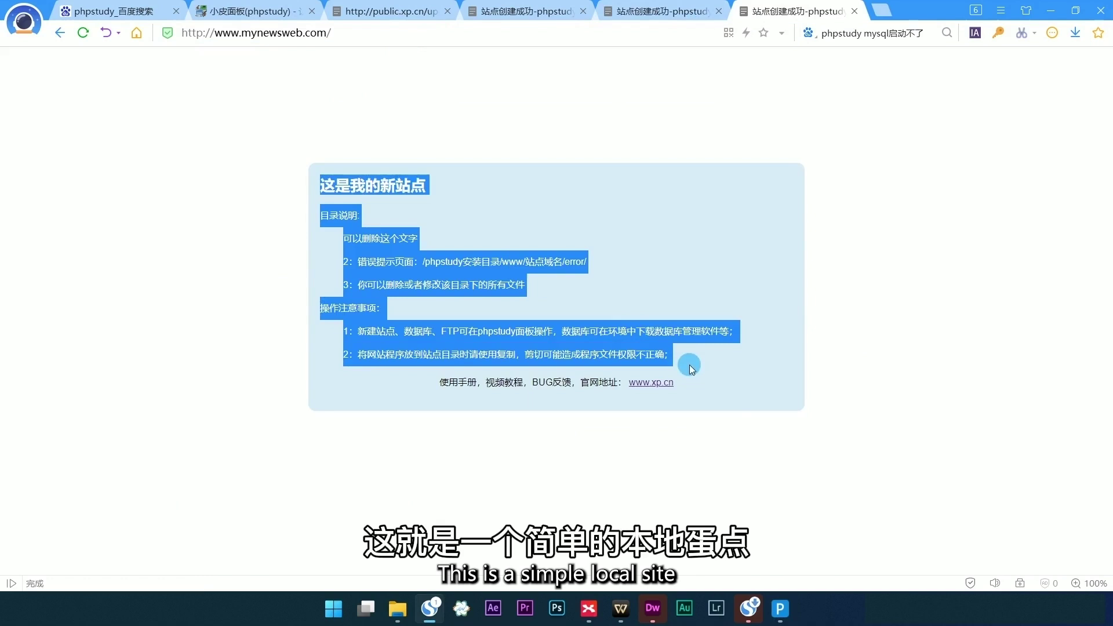
{"action": "left_click", "coordinate": [713, 415]}
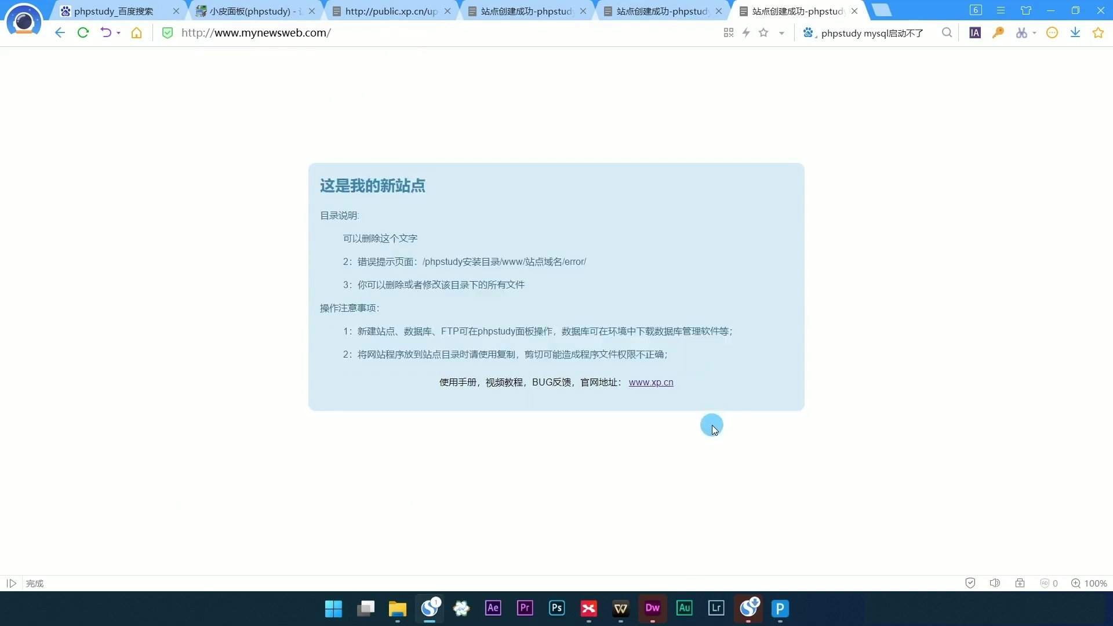
{"action": "left_click", "coordinate": [781, 609]}
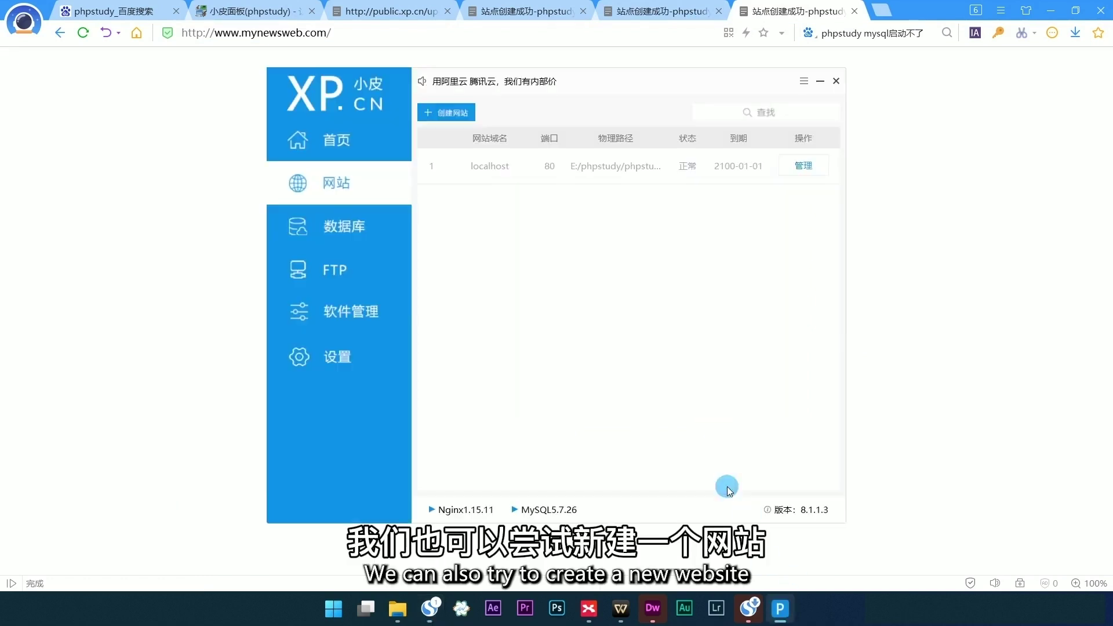
{"action": "left_click", "coordinate": [459, 113]}
{"action": "left_click", "coordinate": [532, 204]}
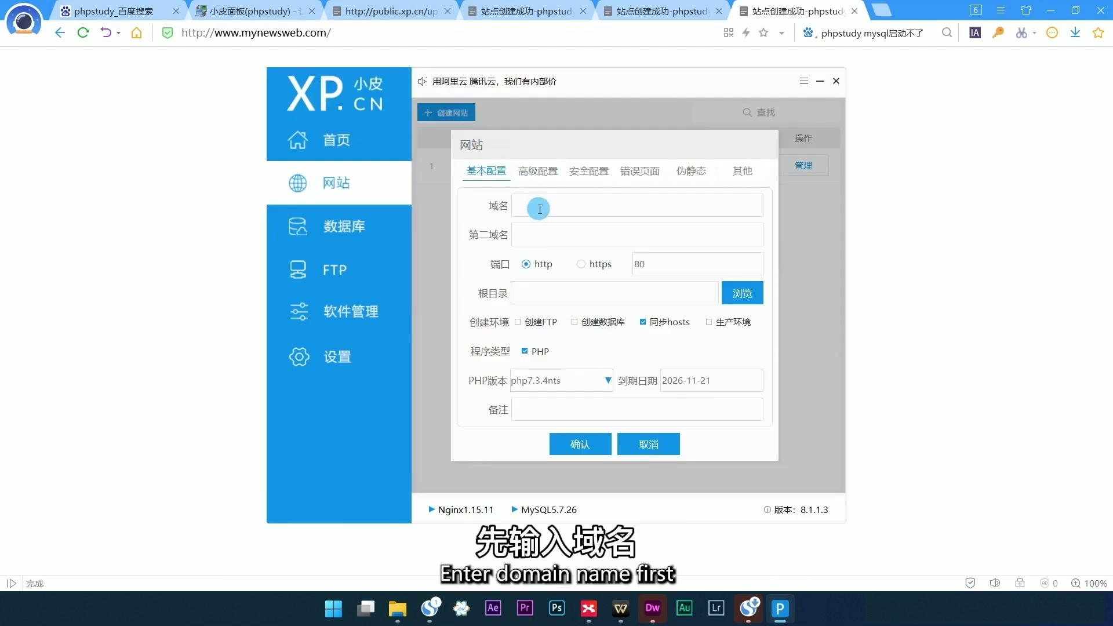
{"action": "type", "text": "www"}
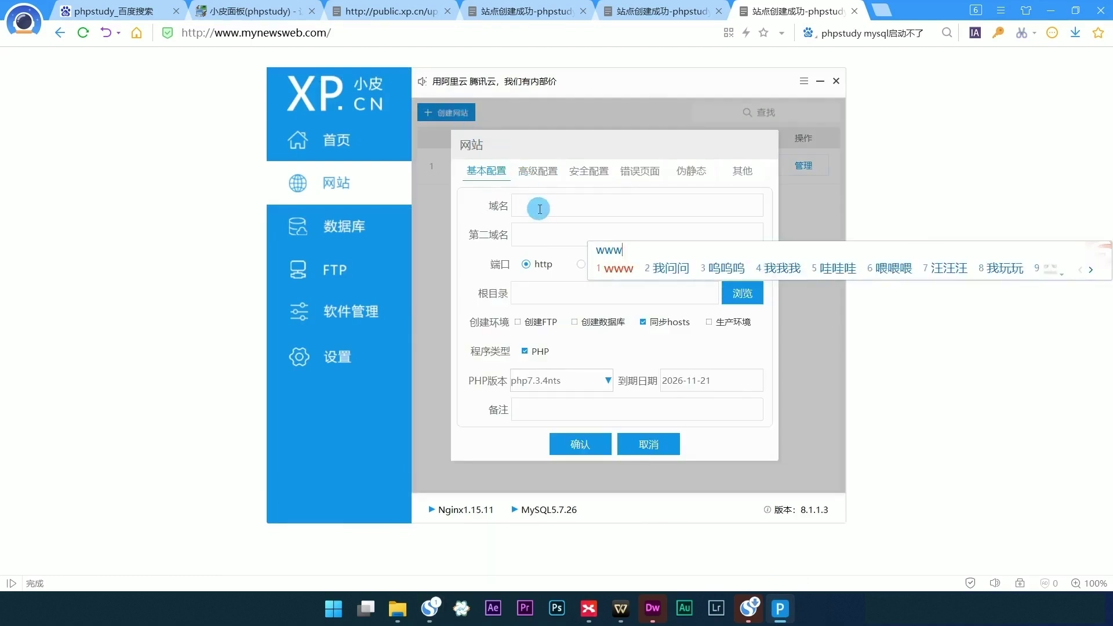
{"action": "type", "text": ".mysh"}
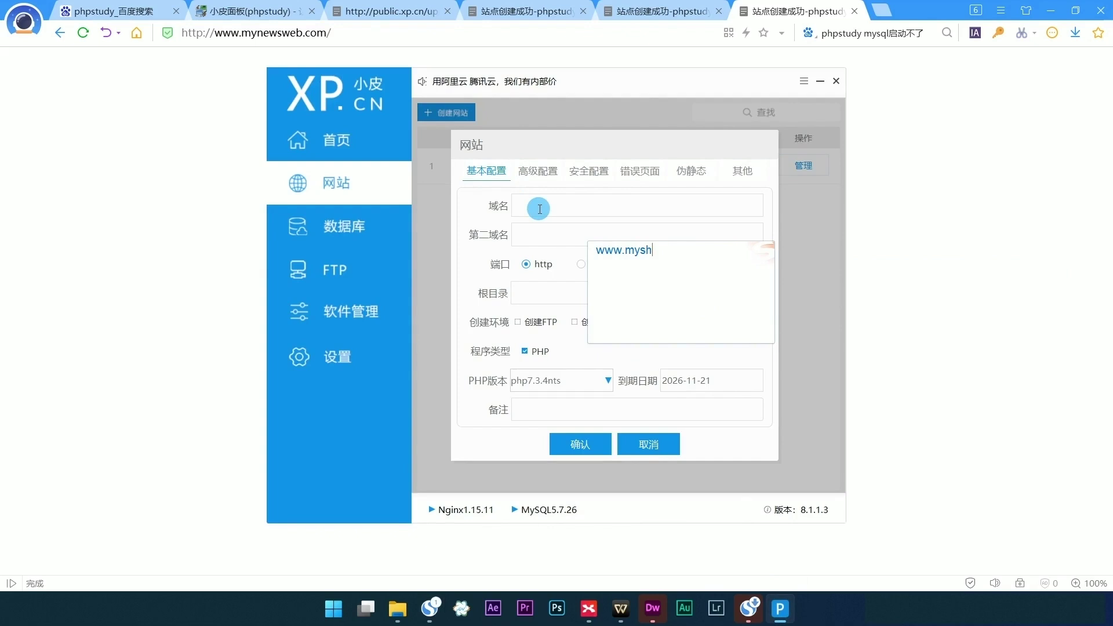
{"action": "type", "text": "op"}
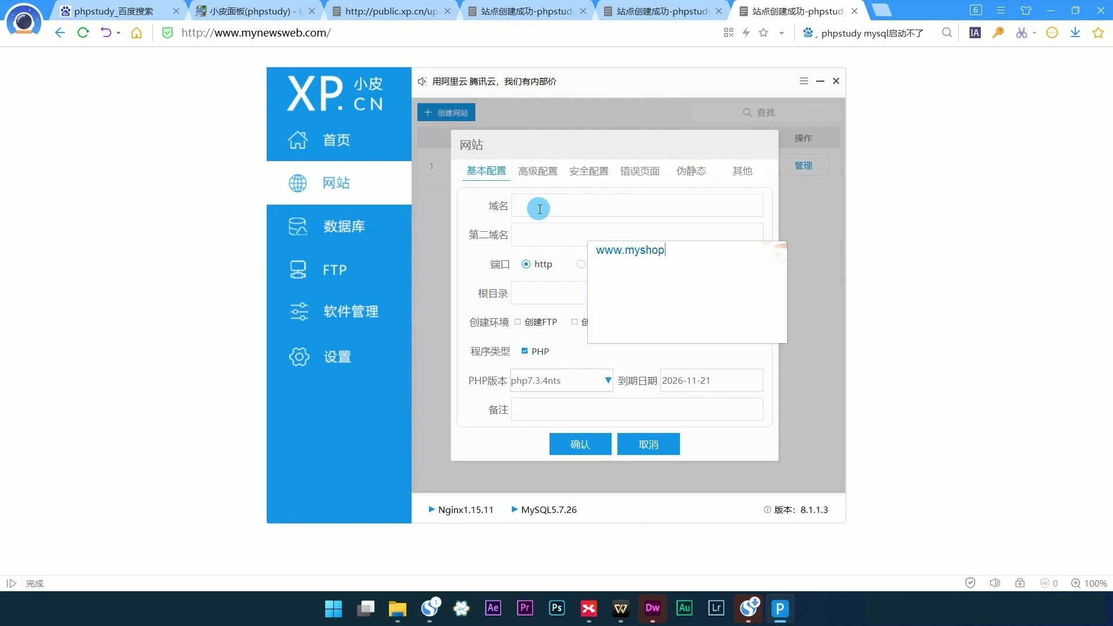
{"action": "type", "text": ".cn"}
{"action": "key", "text": "Return"}
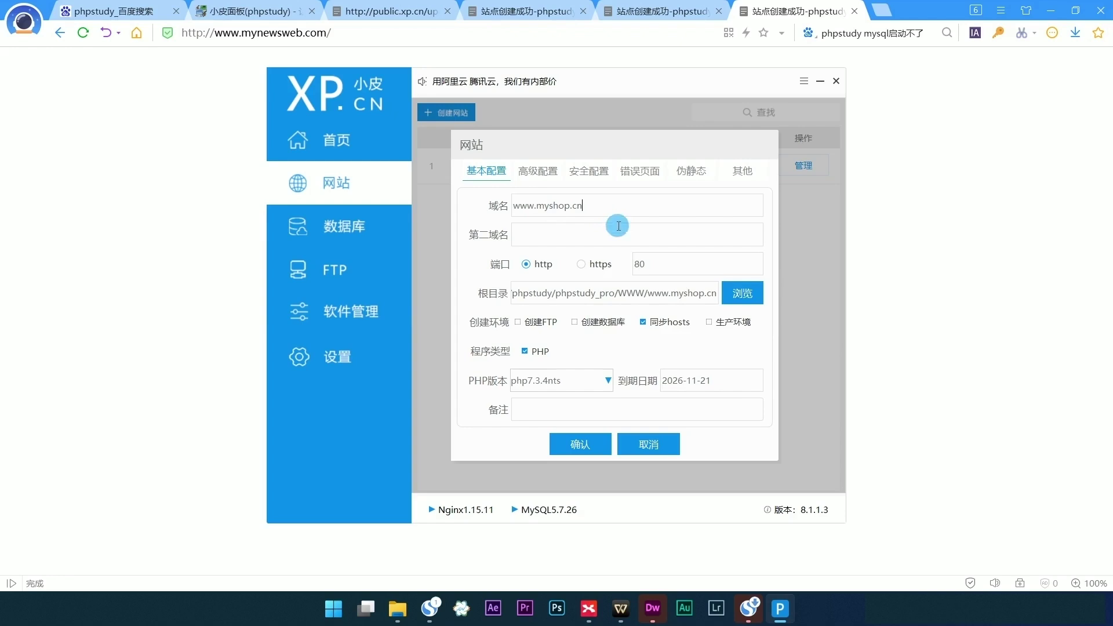
{"action": "left_click", "coordinate": [749, 297]}
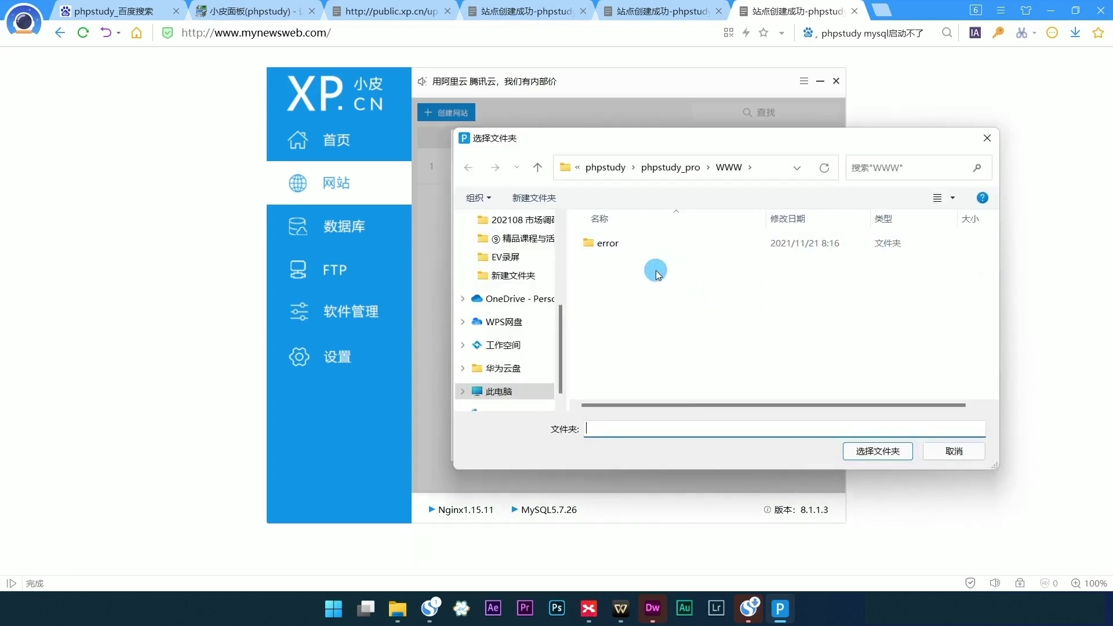
- Make a new myshop folder inside phpstudy_pro and pick it as the site folder
{"action": "left_click", "coordinate": [667, 169]}
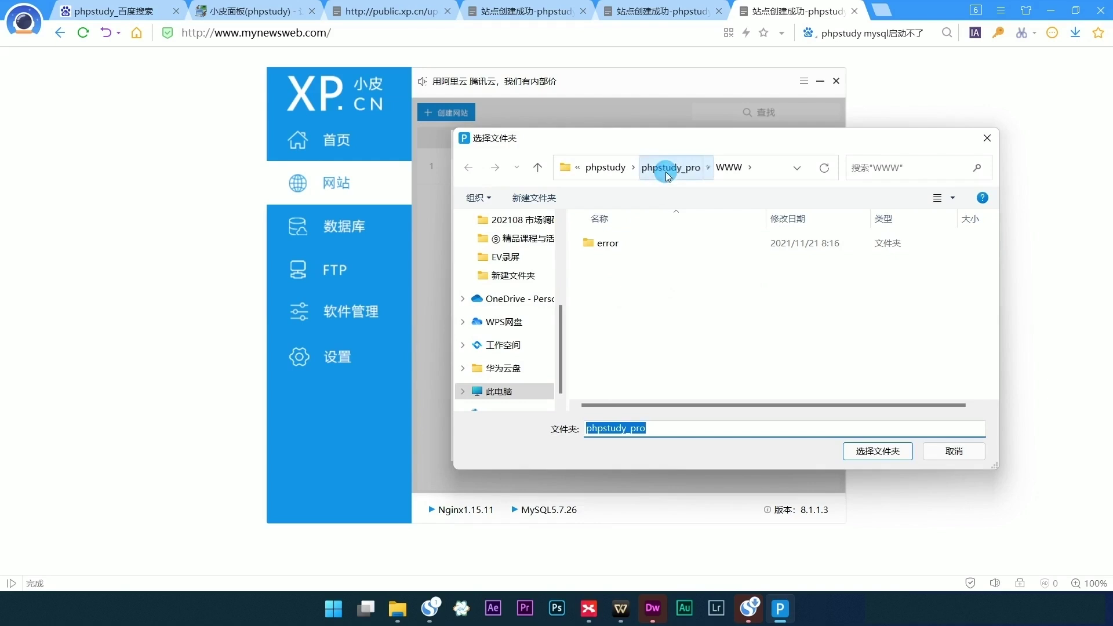
{"action": "right_click", "coordinate": [610, 332]}
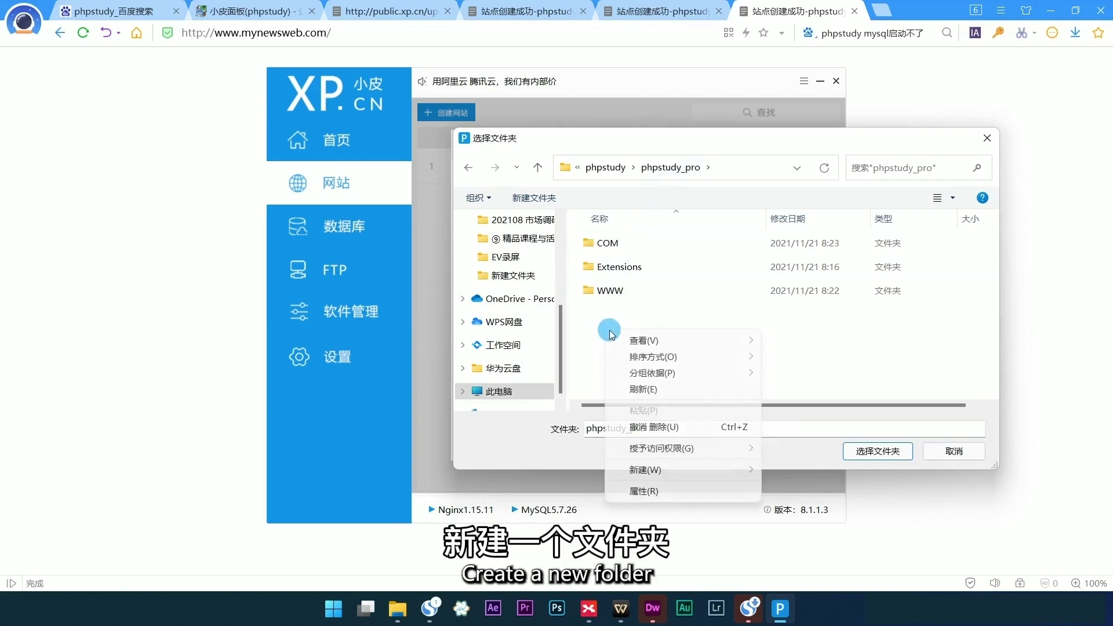
{"action": "left_click", "coordinate": [534, 198]}
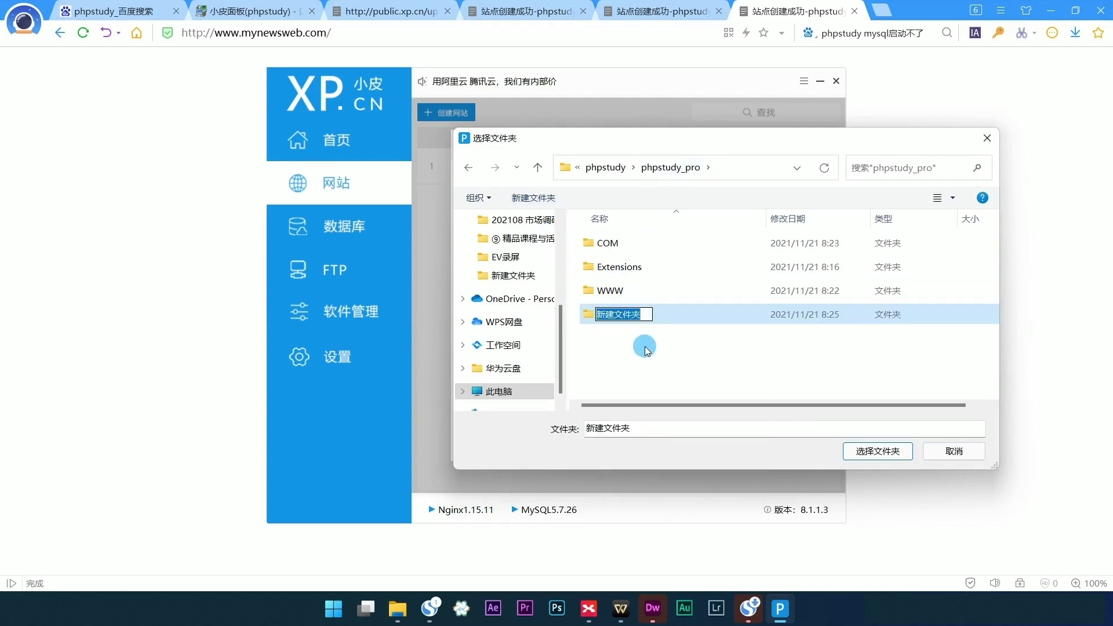
{"action": "type", "text": "mysho"}
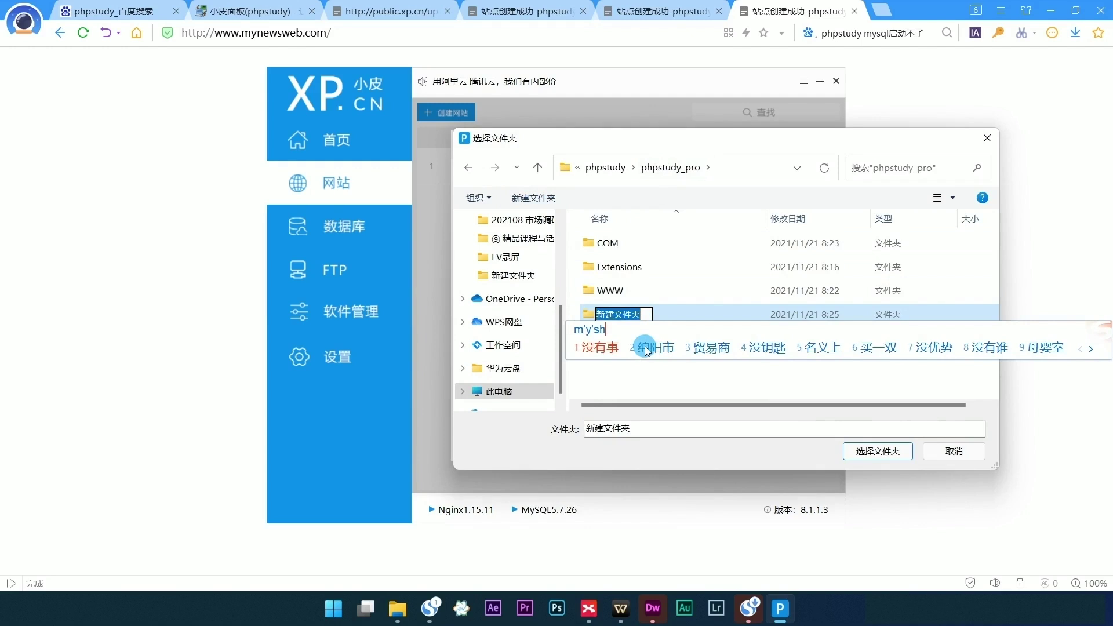
{"action": "type", "text": "p"}
{"action": "key", "text": "Return"}
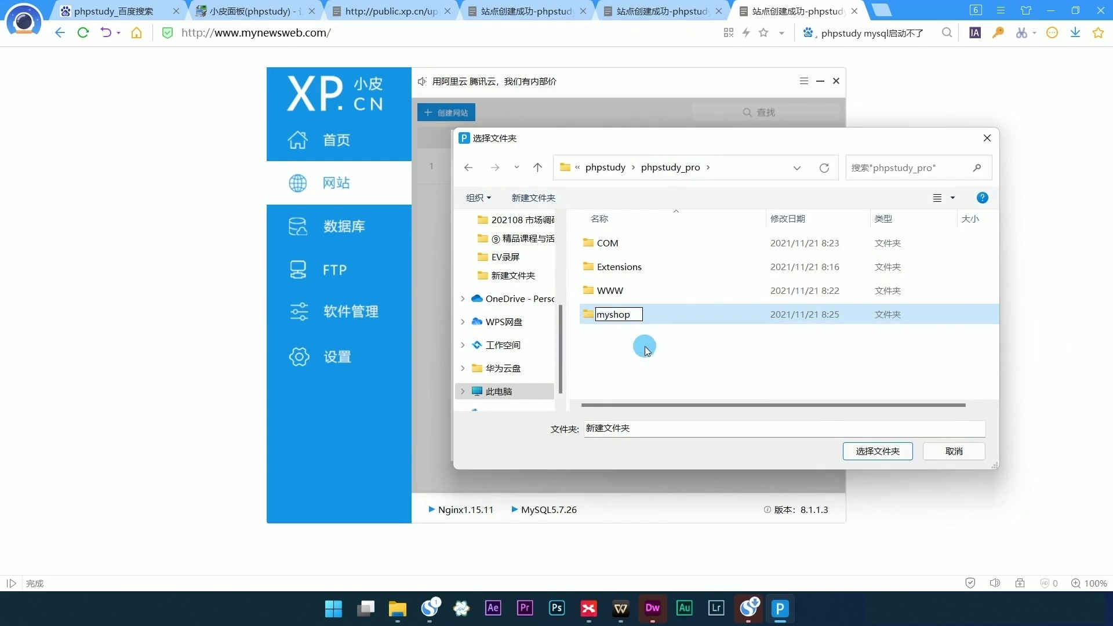
{"action": "left_click", "coordinate": [647, 351]}
{"action": "left_click", "coordinate": [608, 293]}
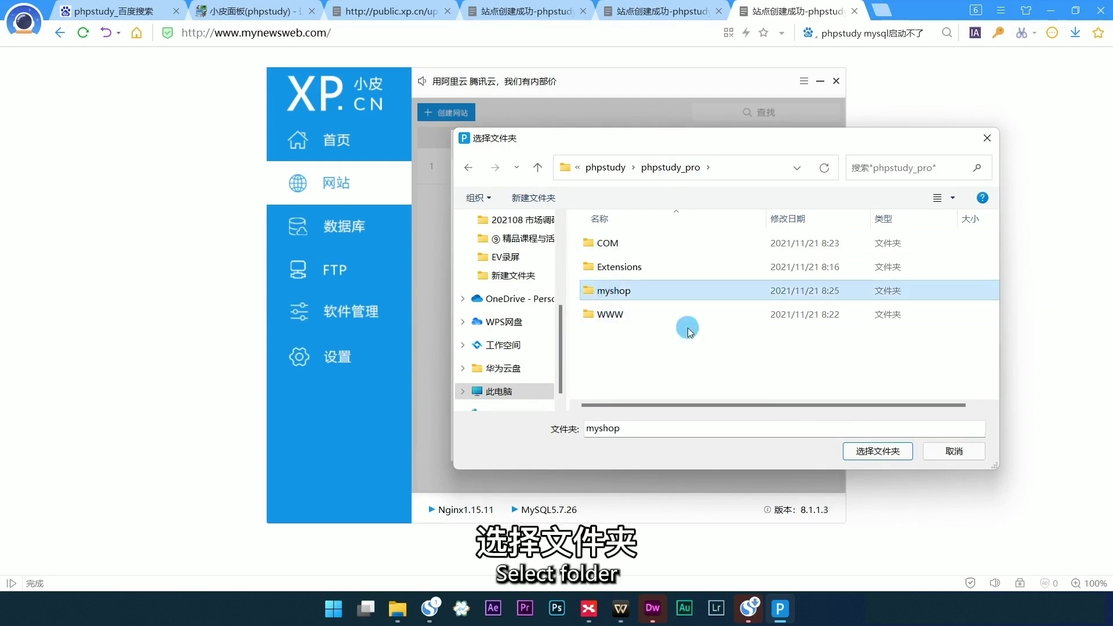
{"action": "left_click", "coordinate": [901, 453]}
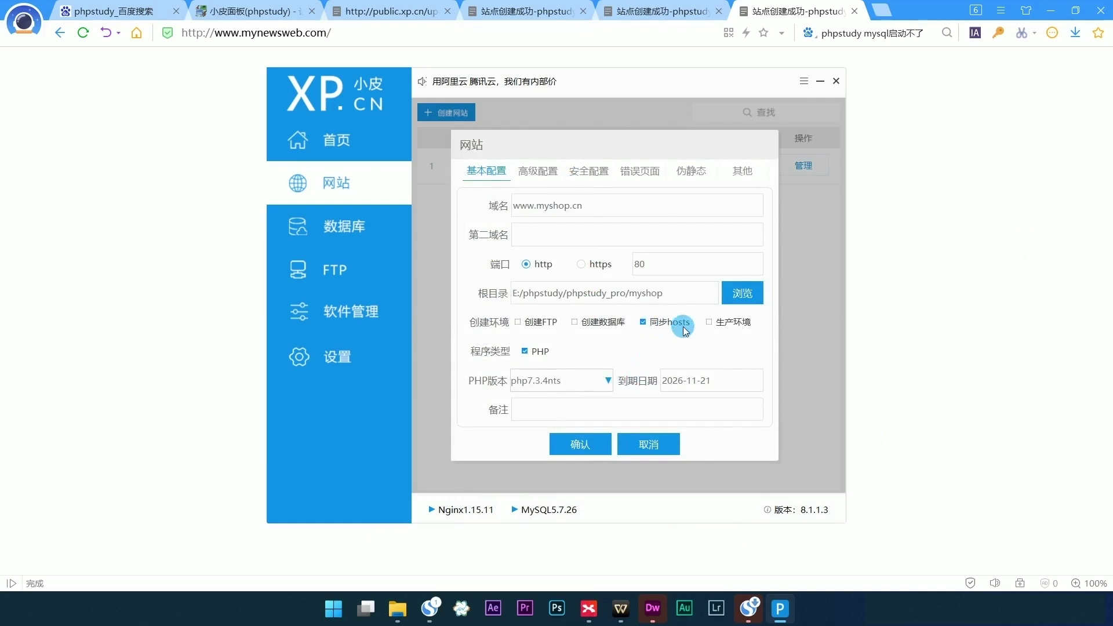
{"action": "left_click", "coordinate": [607, 382]}
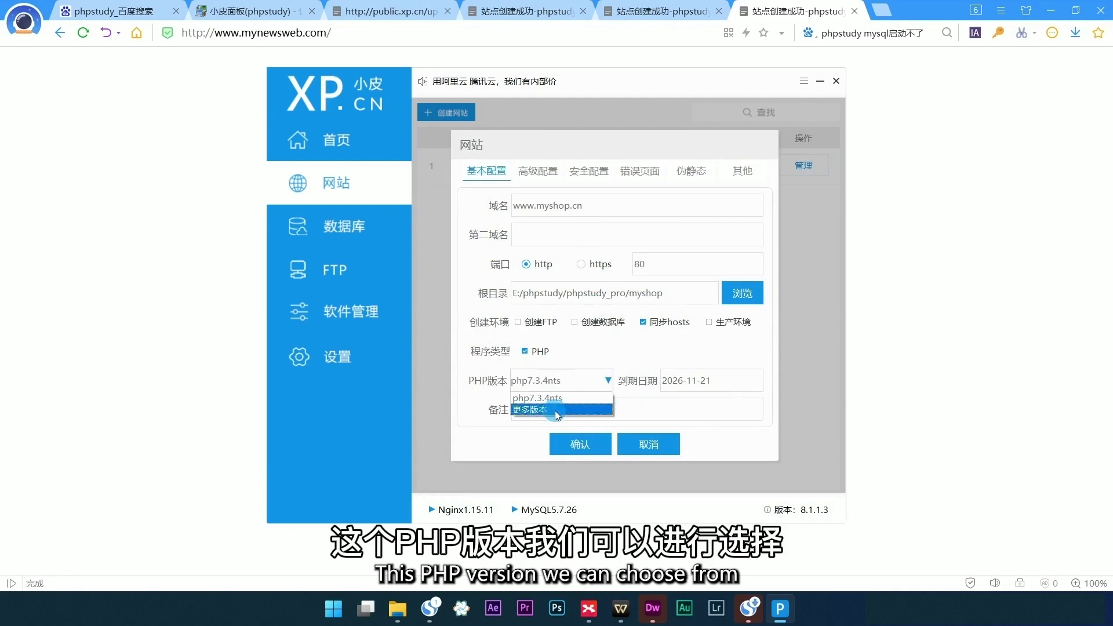
{"action": "left_click", "coordinate": [620, 363]}
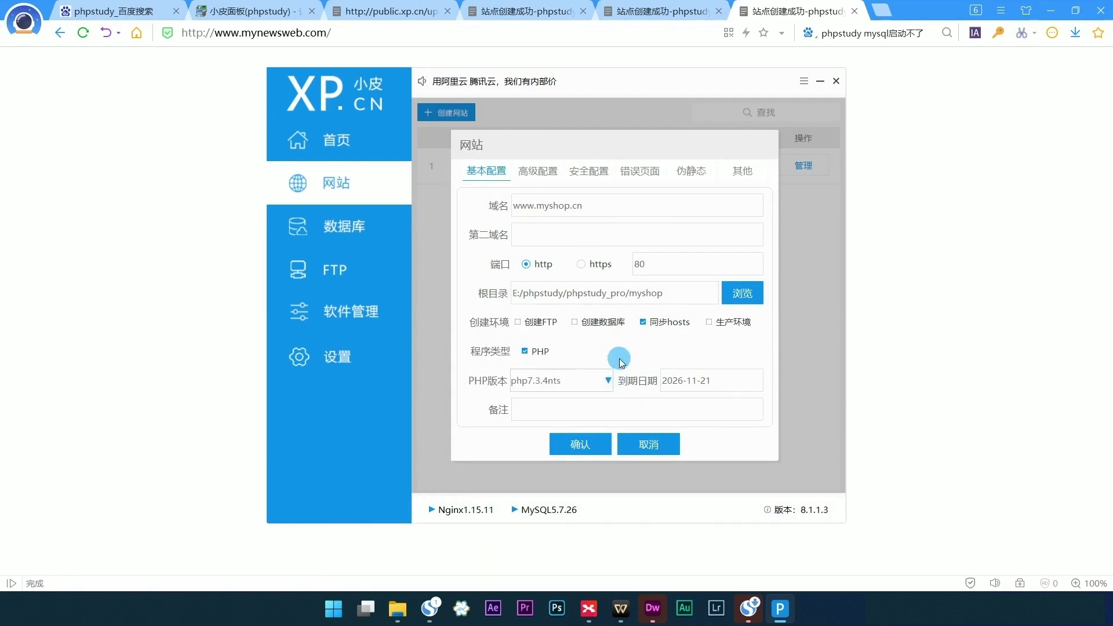
{"action": "left_click", "coordinate": [588, 442]}
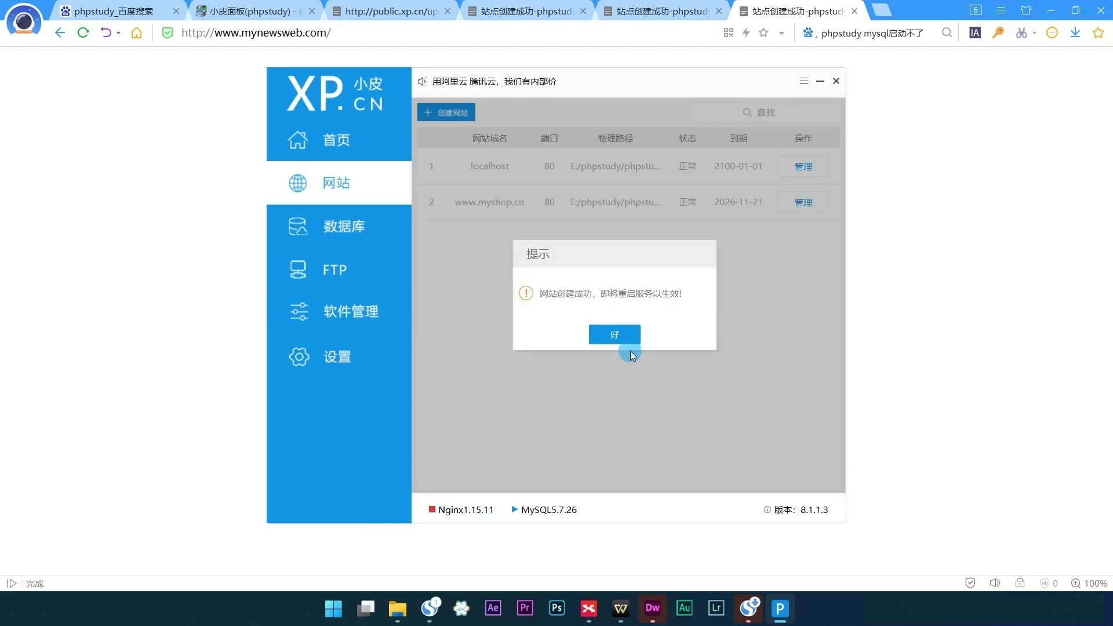
{"action": "left_click", "coordinate": [627, 339]}
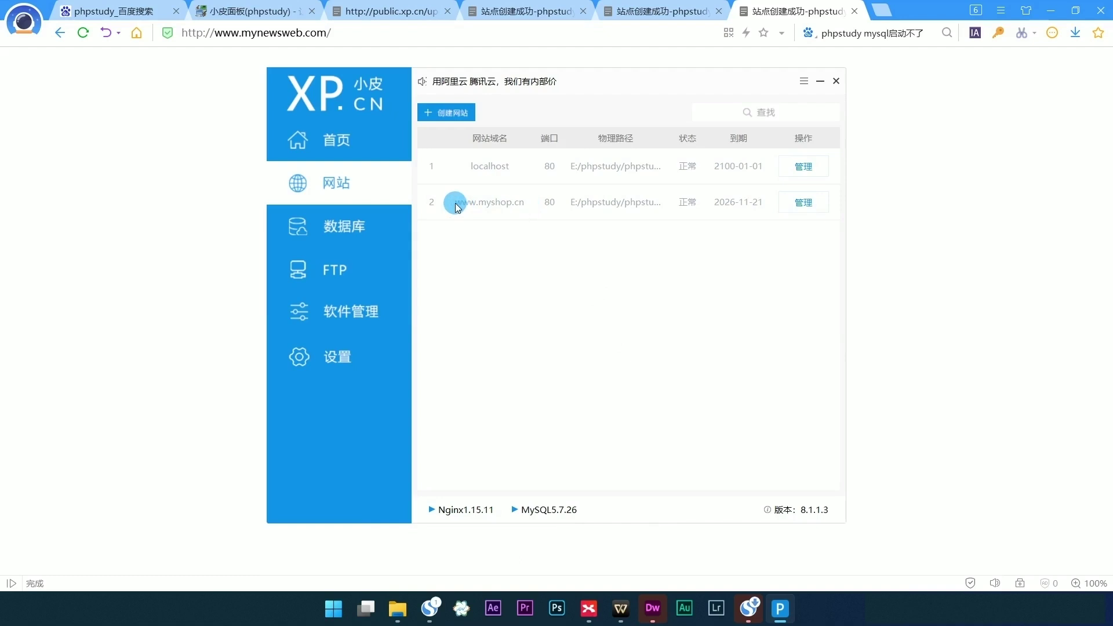
{"action": "left_click", "coordinate": [882, 11]}
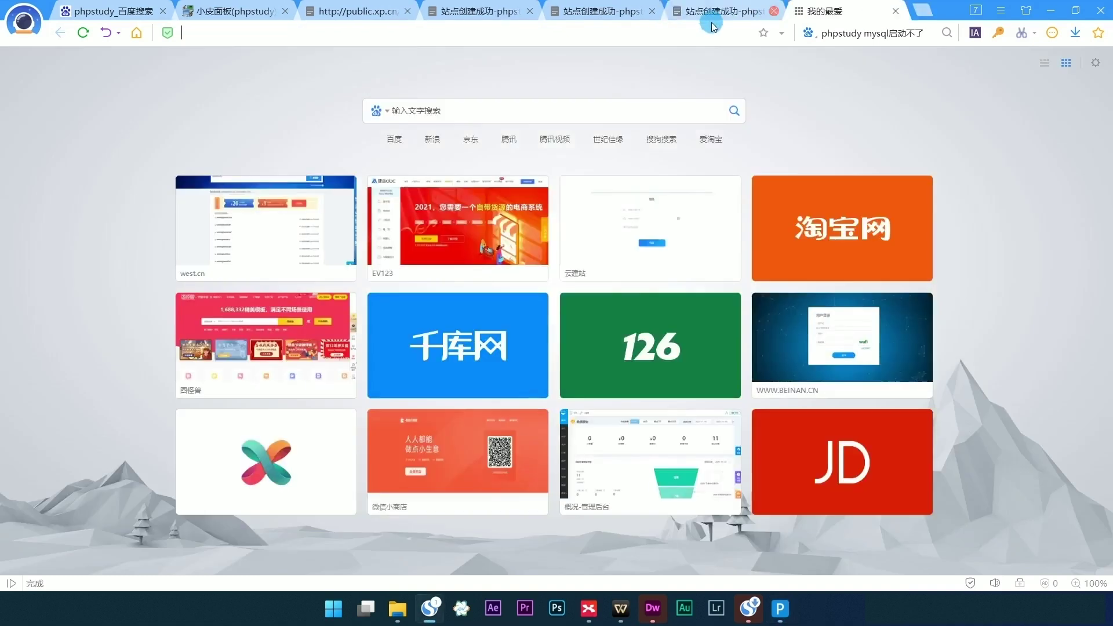
{"action": "left_click", "coordinate": [640, 34]}
{"action": "type", "text": "www.mynewsweb.com"}
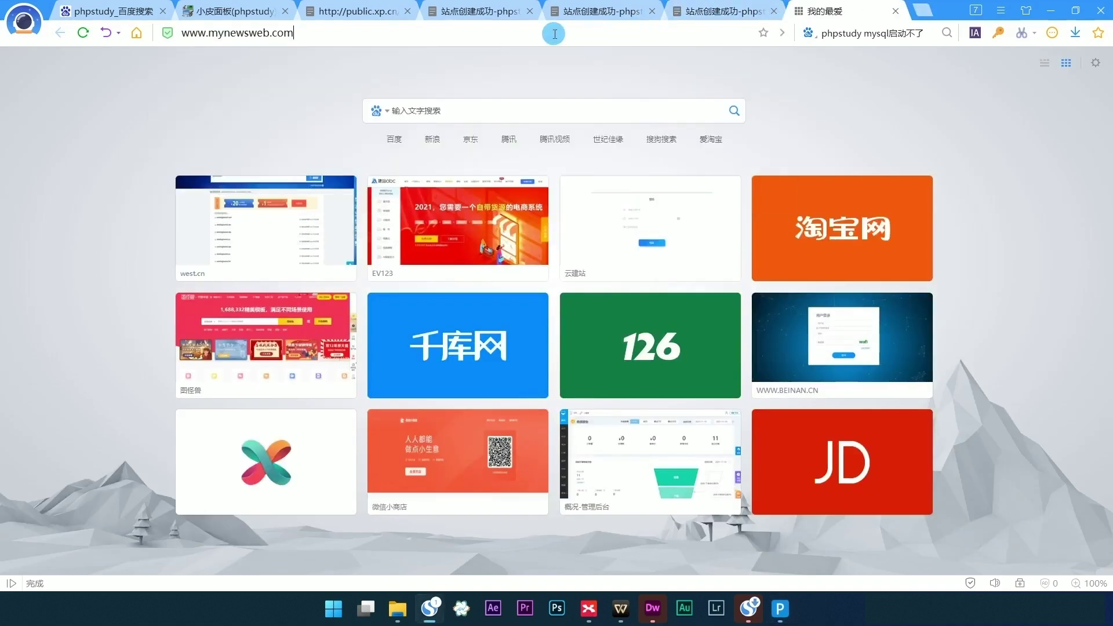
{"action": "left_click", "coordinate": [382, 33]}
{"action": "type", "text": "www."}
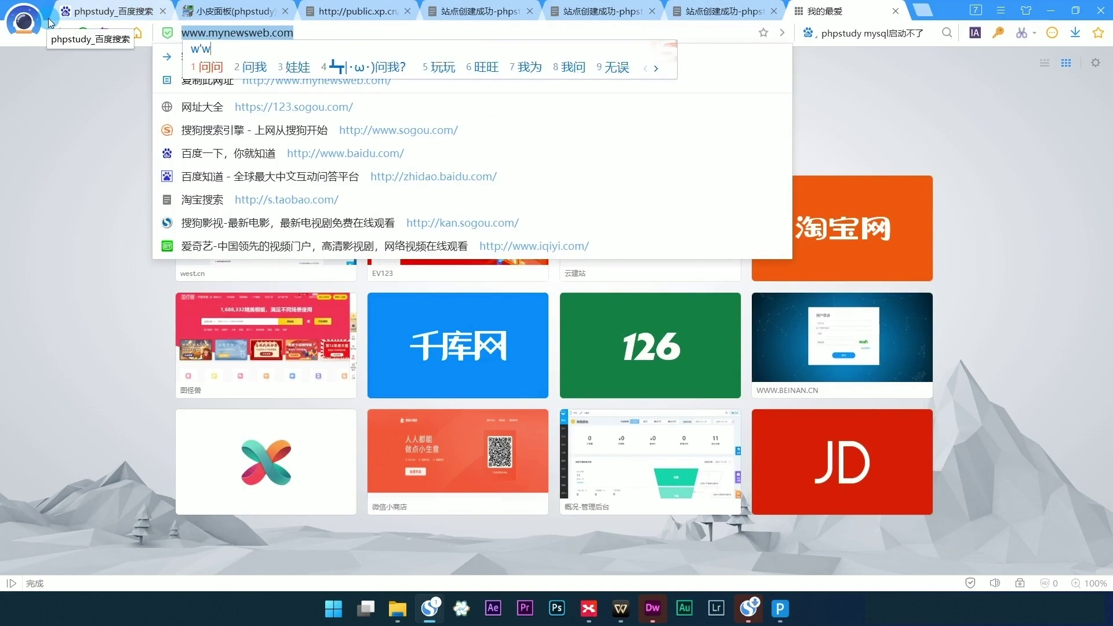
{"action": "type", "text": "m"}
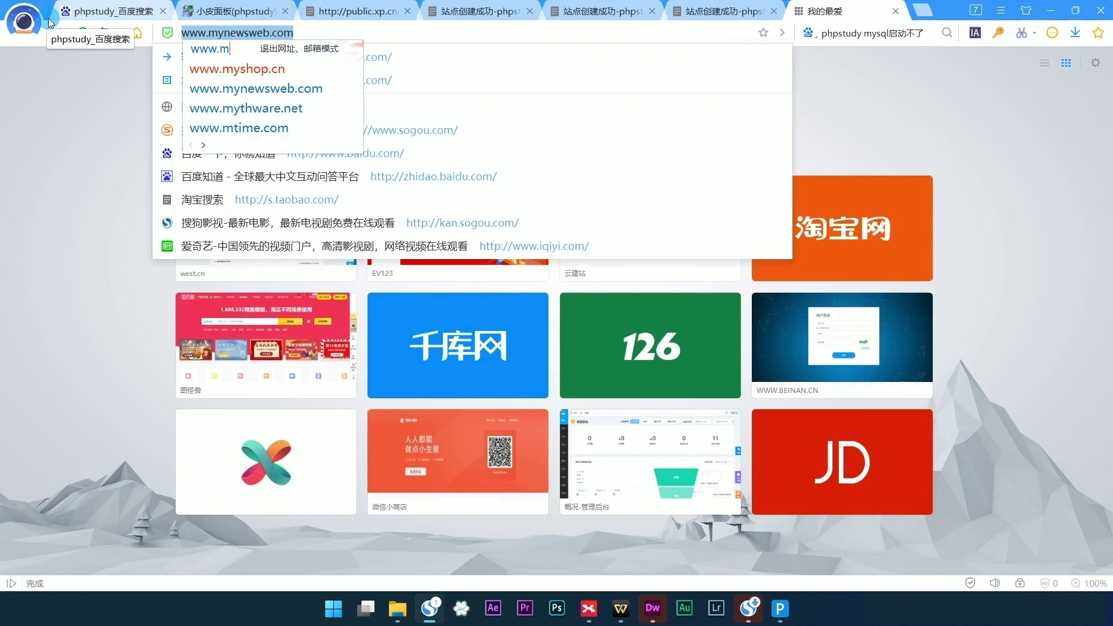
{"action": "key", "text": "space"}
{"action": "key", "text": "Return"}
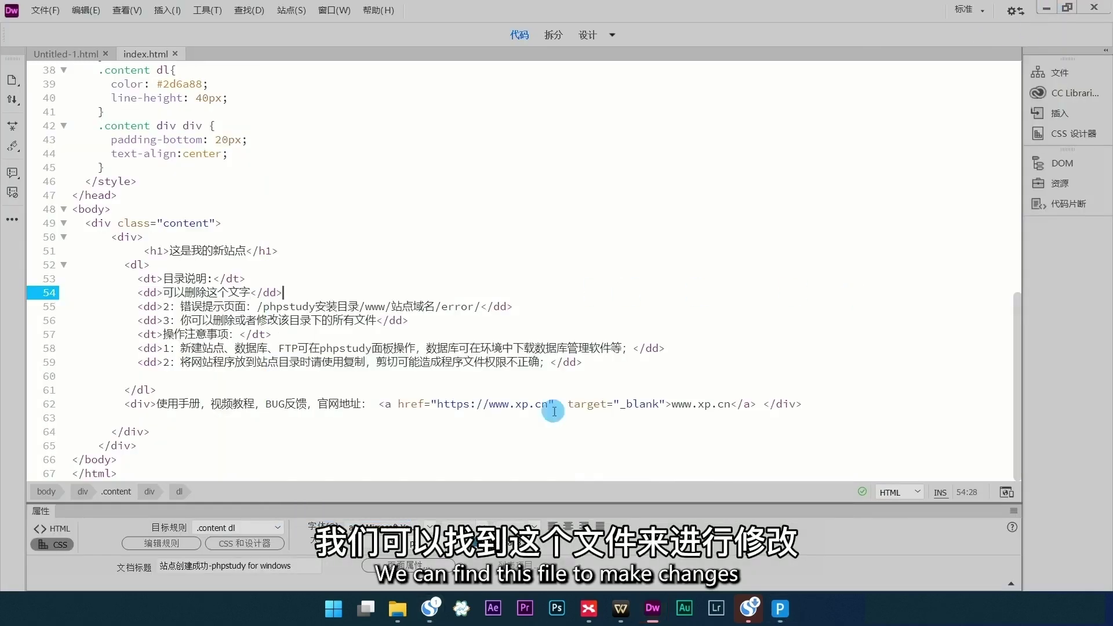
- Open the myshop folder in the phpstudy_pro File Explorer window
{"action": "left_click", "coordinate": [1046, 10]}
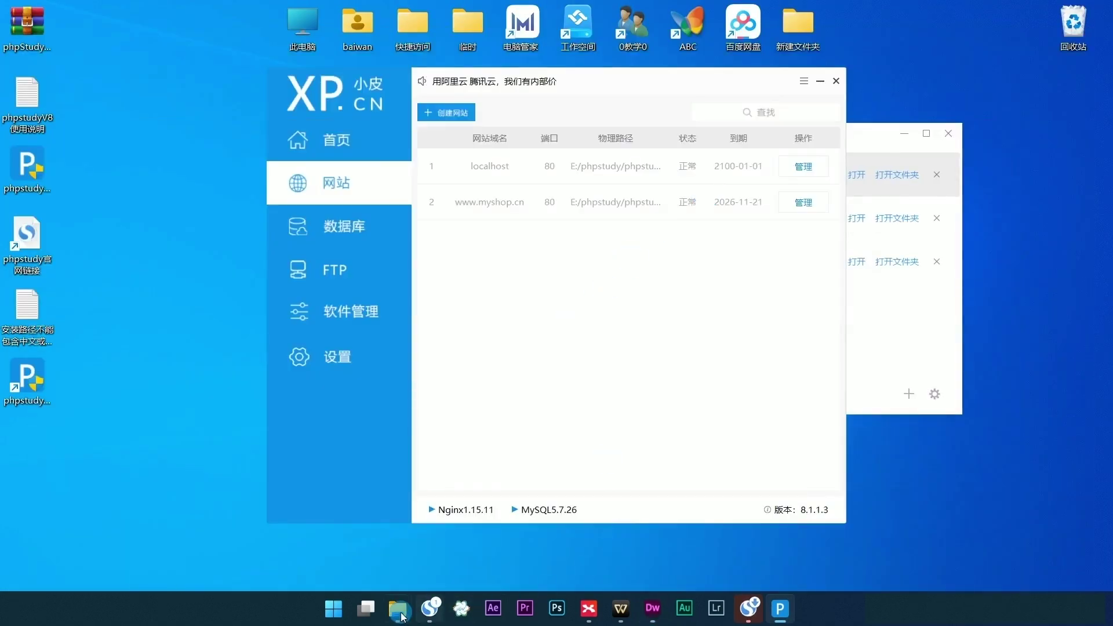
{"action": "mouse_move", "coordinate": [403, 615]}
{"action": "left_click", "coordinate": [538, 524]}
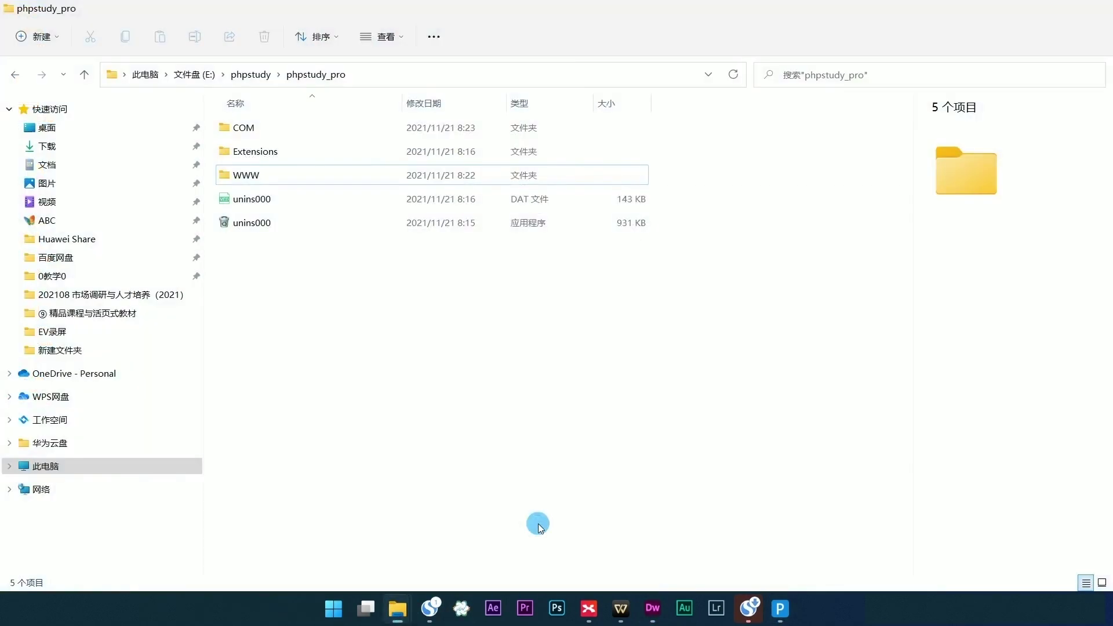
{"action": "left_click", "coordinate": [254, 176]}
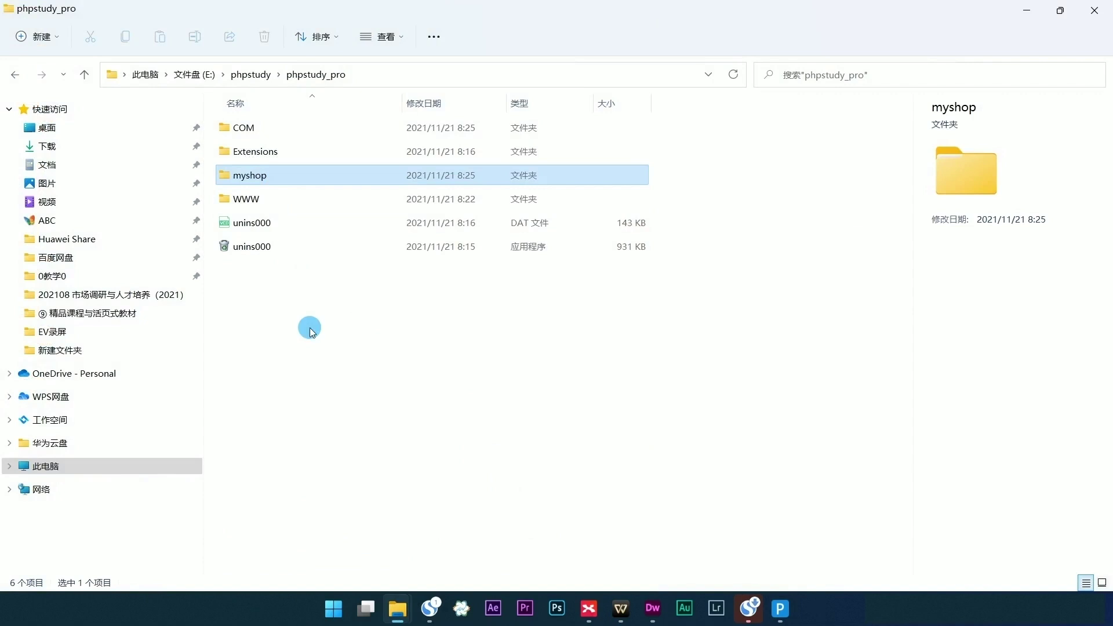
{"action": "key", "text": "Return"}
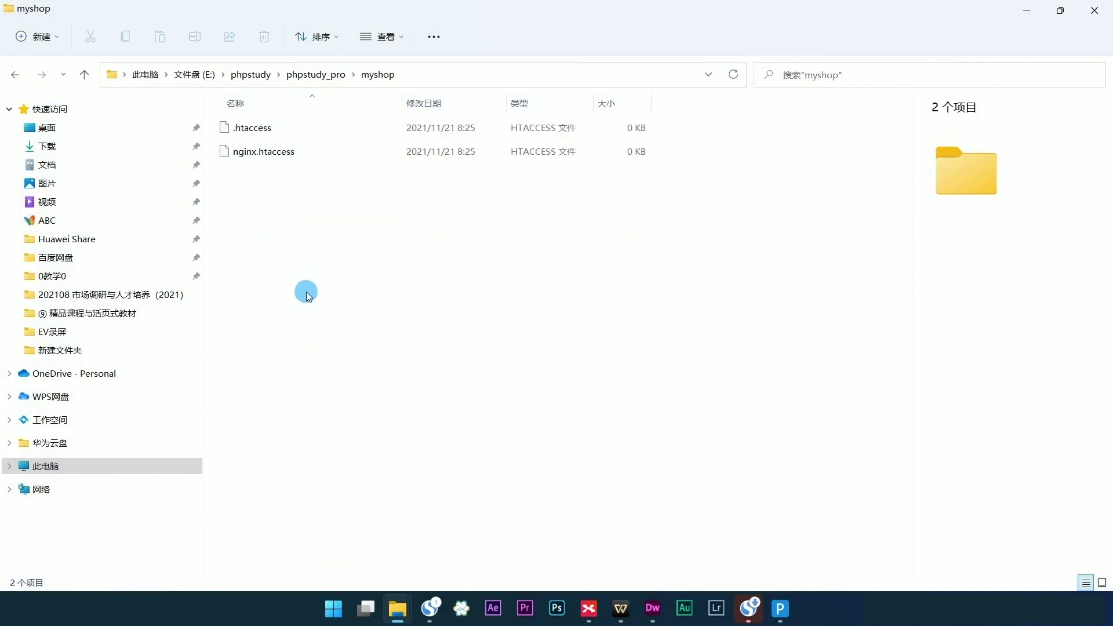
- Create a new text document 新建 文本文档 in myshop and open it in Notepad
{"action": "right_click", "coordinate": [327, 382]}
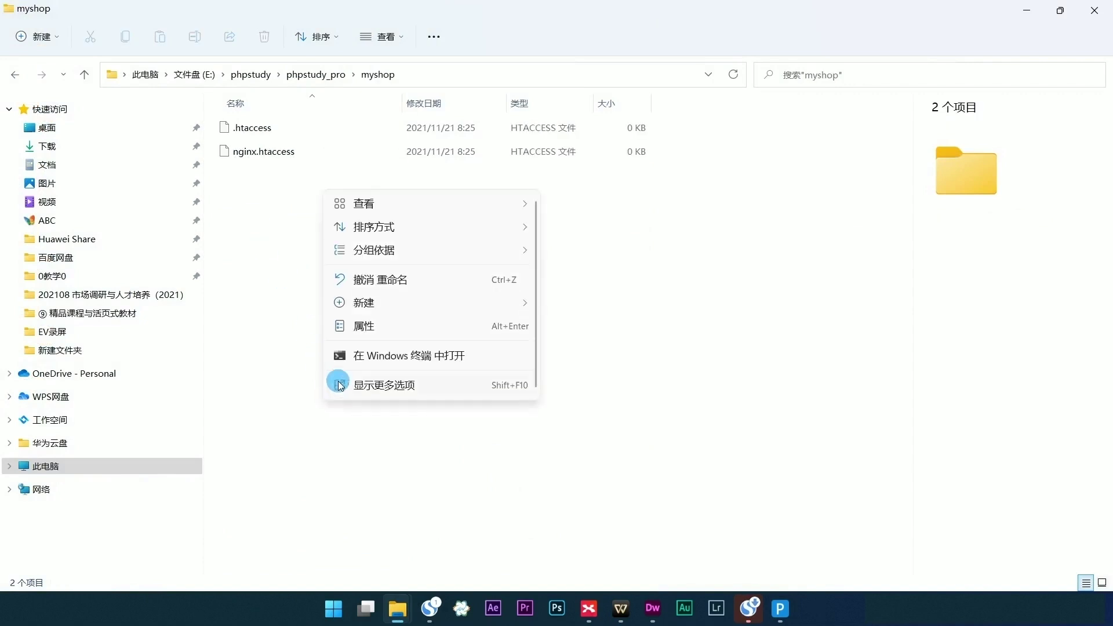
{"action": "mouse_move", "coordinate": [371, 301]}
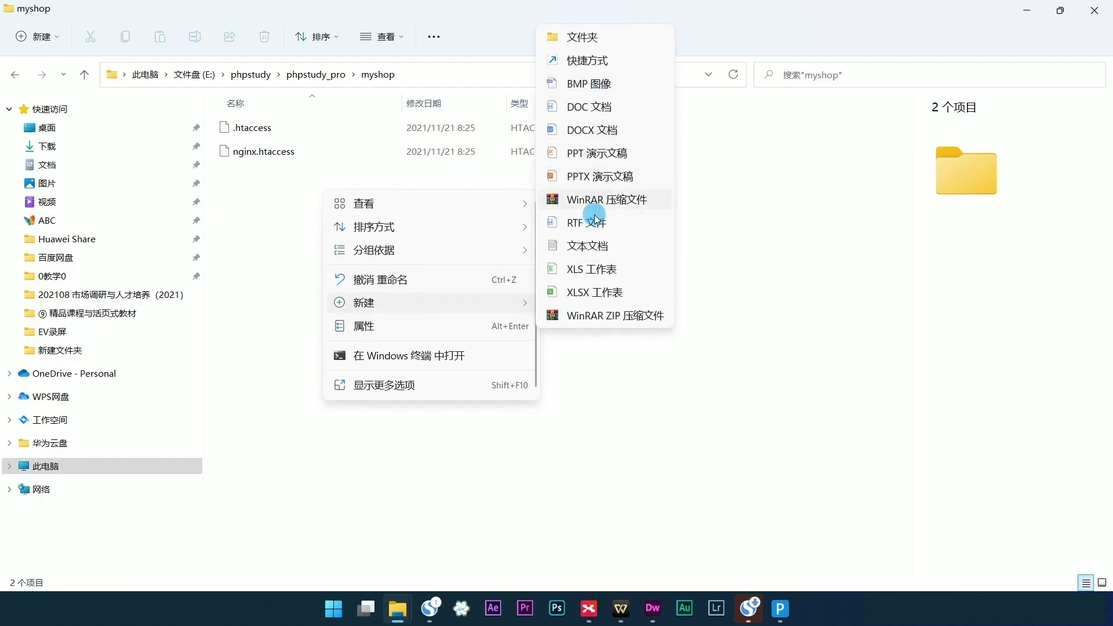
{"action": "left_click", "coordinate": [595, 247]}
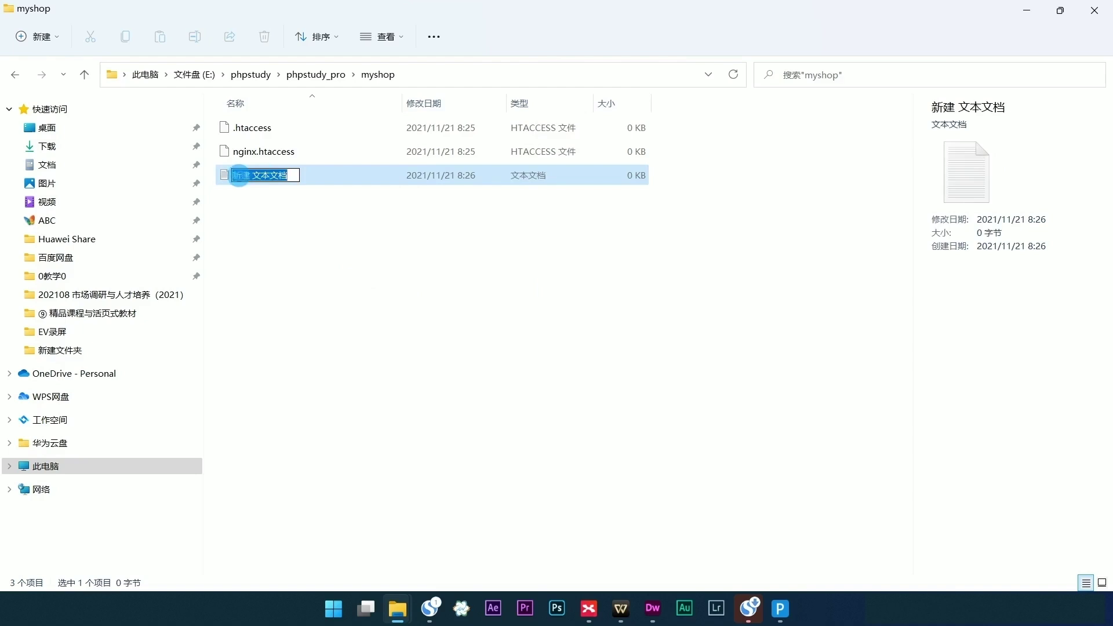
{"action": "left_click", "coordinate": [229, 176]}
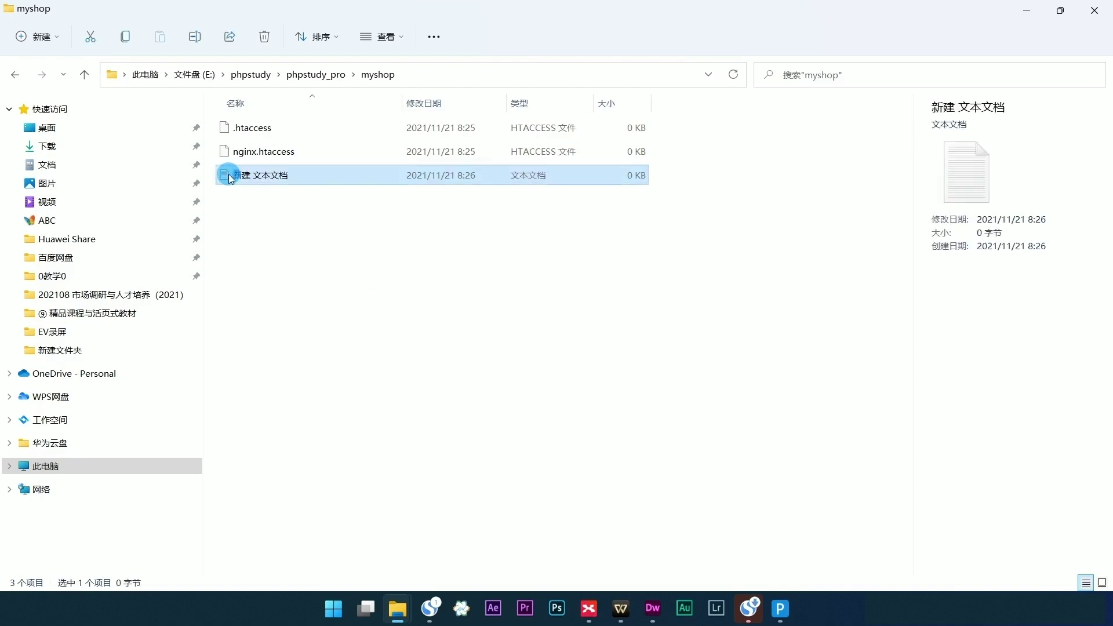
{"action": "double_click", "coordinate": [229, 176]}
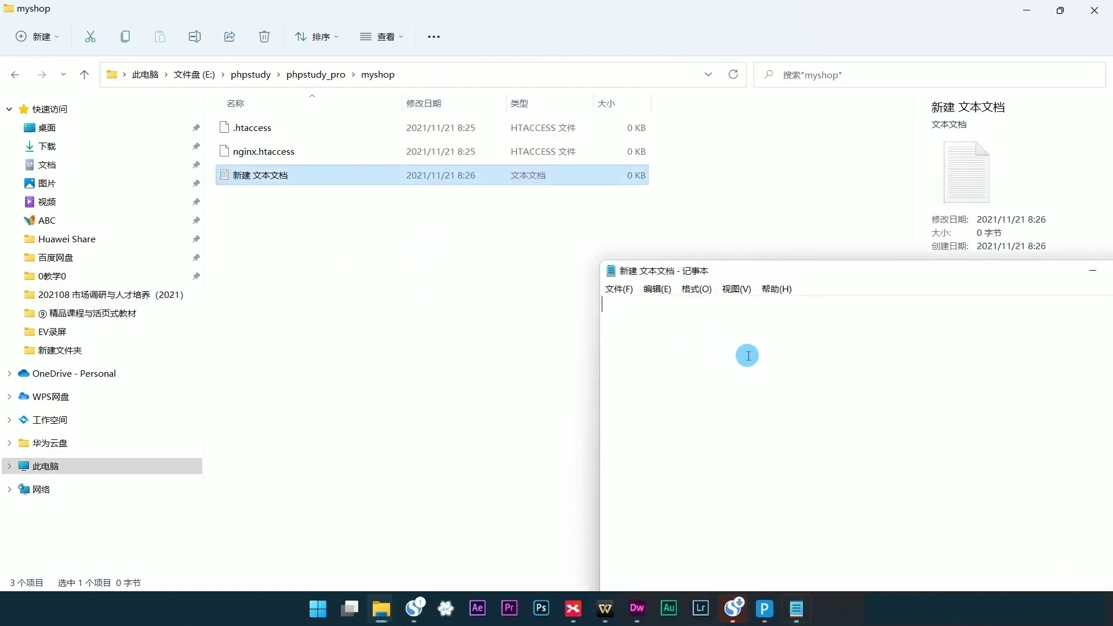
- Enter 这是我的第二个网站 in the text document and save it when closing Notepad
{"action": "type", "text": "这是我"}
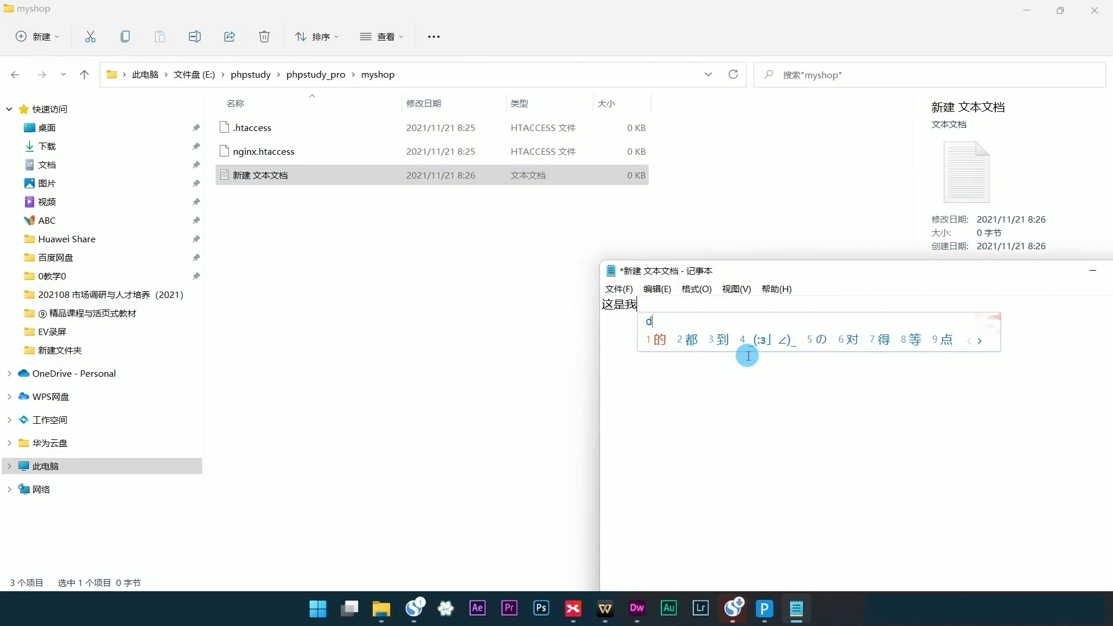
{"action": "type", "text": "的第二个网站"}
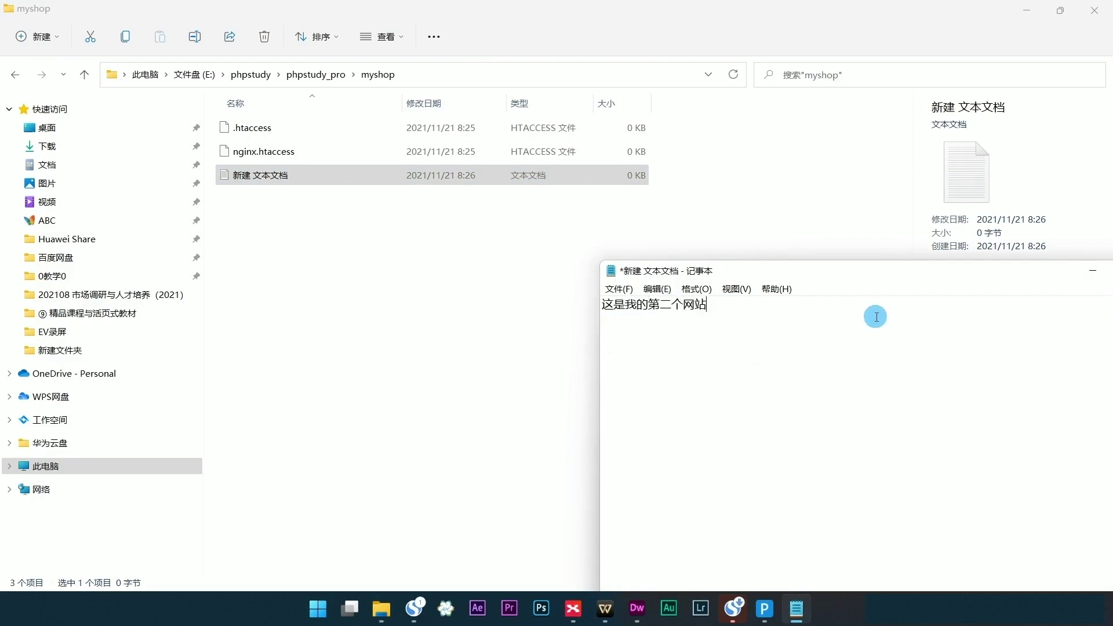
{"action": "left_click_drag", "start_coordinate": [893, 276], "coordinate": [577, 250]}
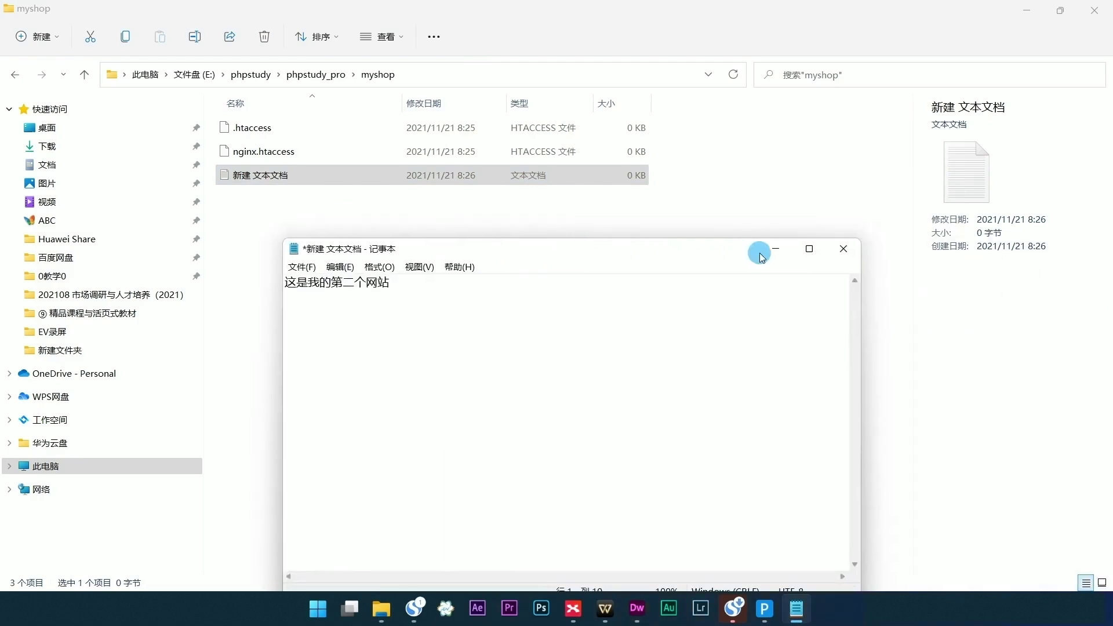
{"action": "left_click", "coordinate": [844, 249]}
{"action": "left_click", "coordinate": [518, 320]}
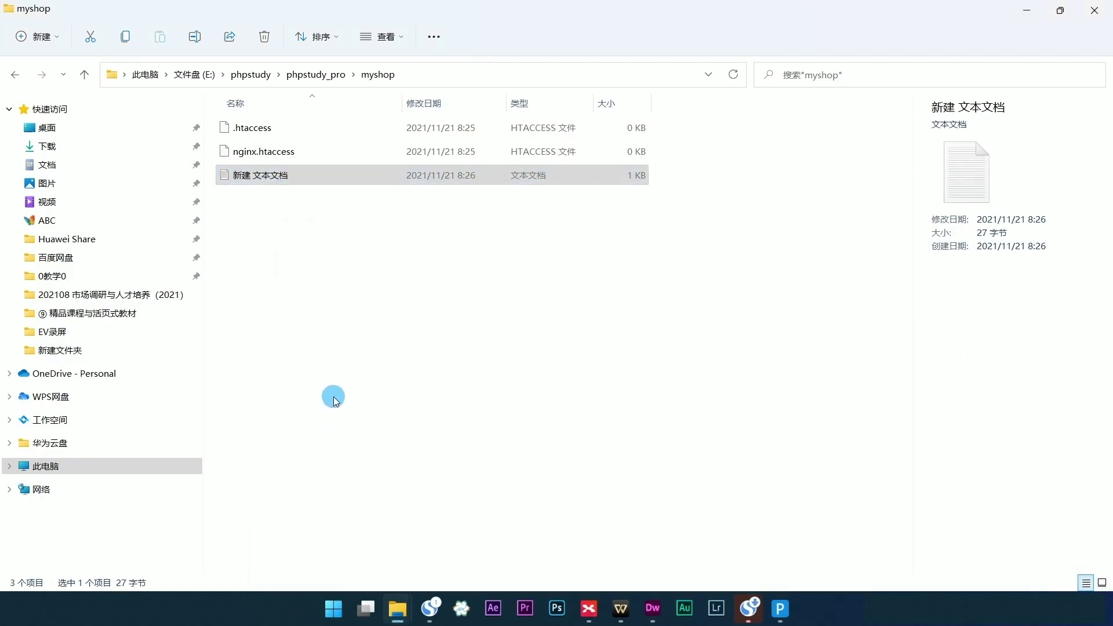
- Rename the text file to index.html
{"action": "key", "text": "shift+F10"}
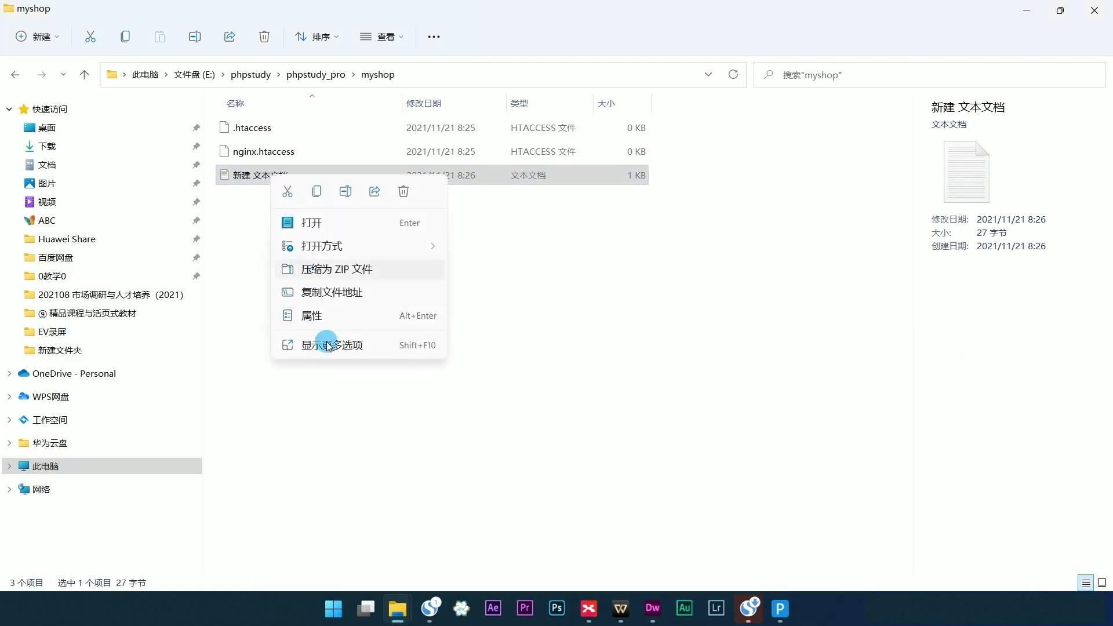
{"action": "left_click", "coordinate": [346, 192]}
{"action": "type", "text": "inde"}
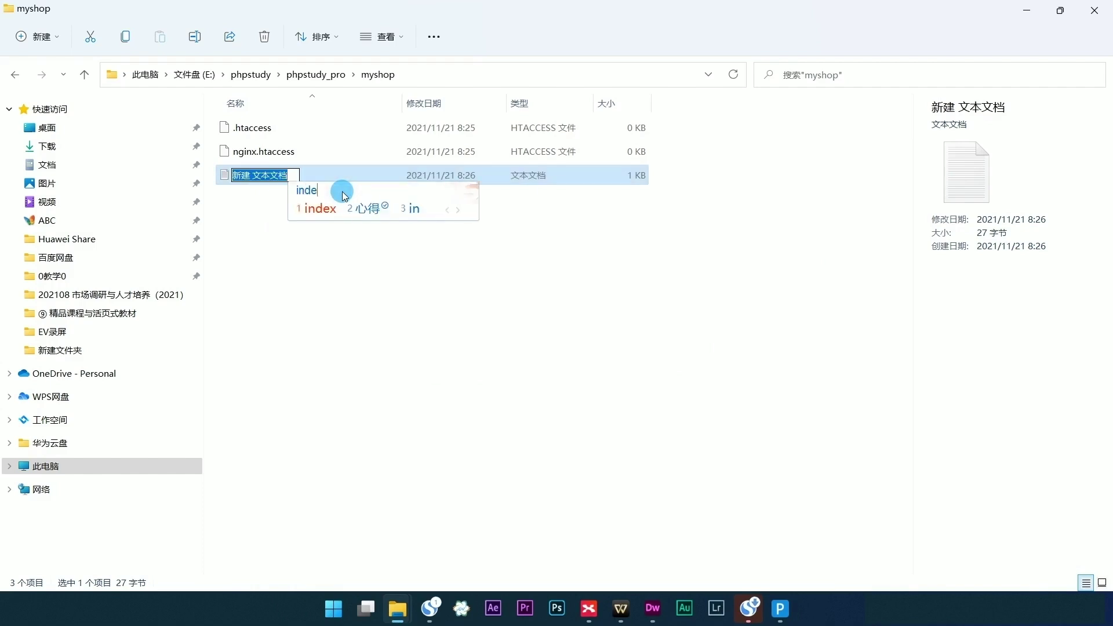
{"action": "type", "text": "x.ht"}
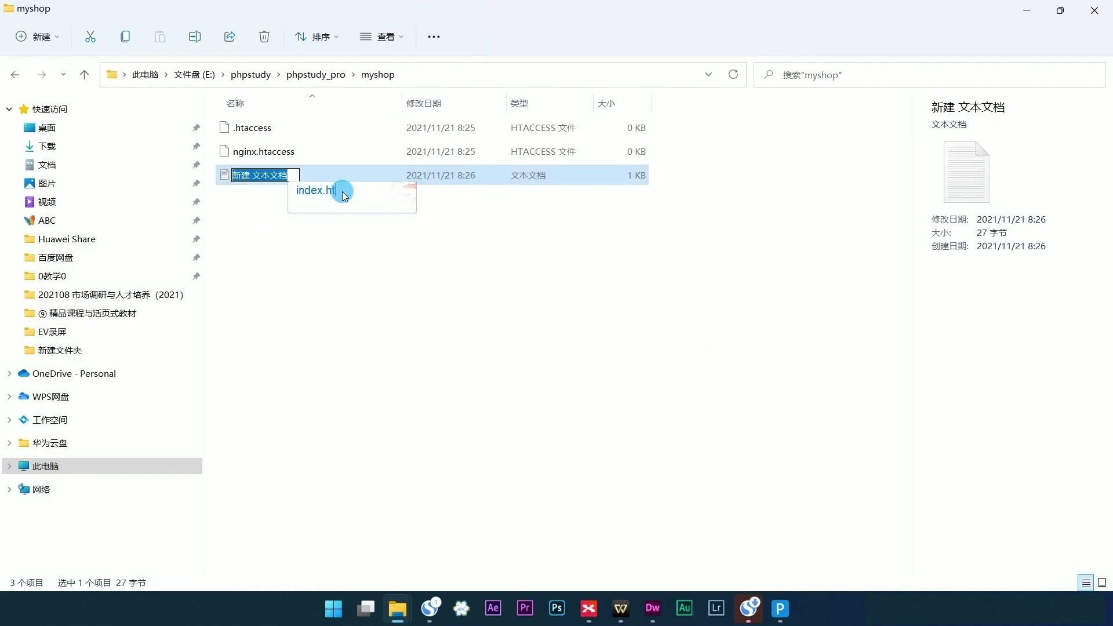
{"action": "type", "text": "ml"}
{"action": "key", "text": "Return"}
{"action": "key", "text": "Return"}
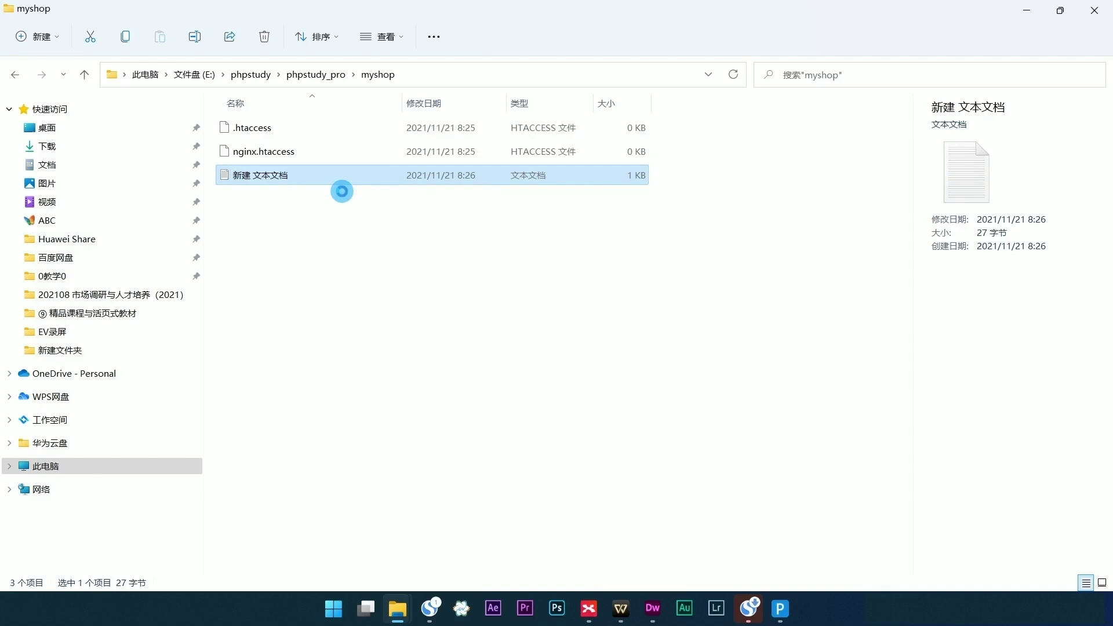
{"action": "left_click", "coordinate": [360, 239]}
- Turn on File name extensions in the Explorer View options
{"action": "left_click", "coordinate": [398, 37]}
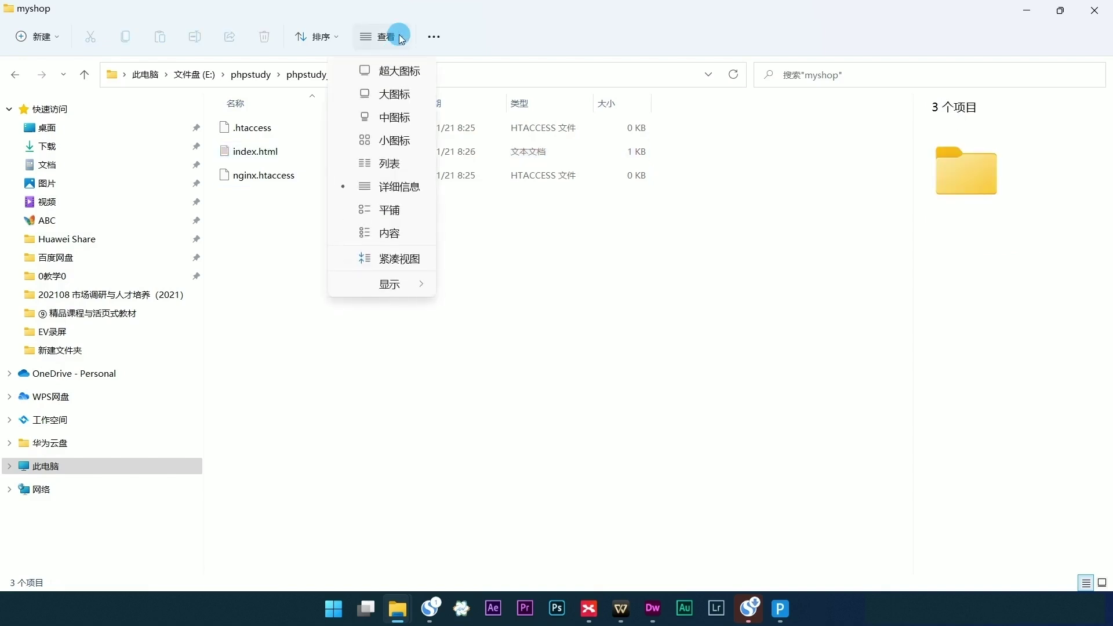
{"action": "left_click", "coordinate": [533, 283]}
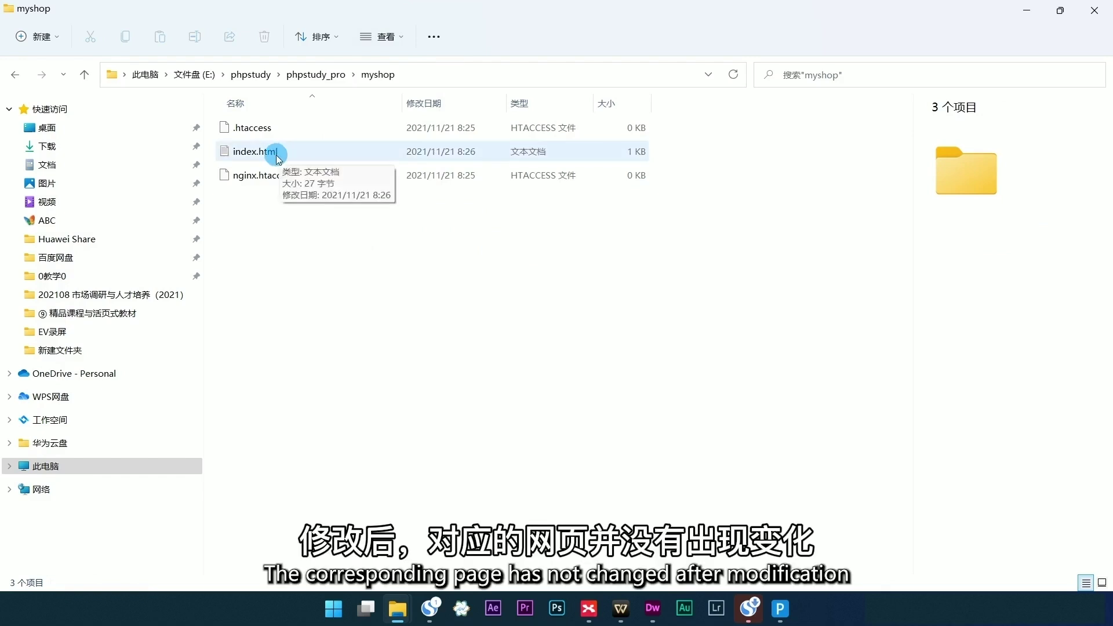
{"action": "left_click", "coordinate": [401, 38]}
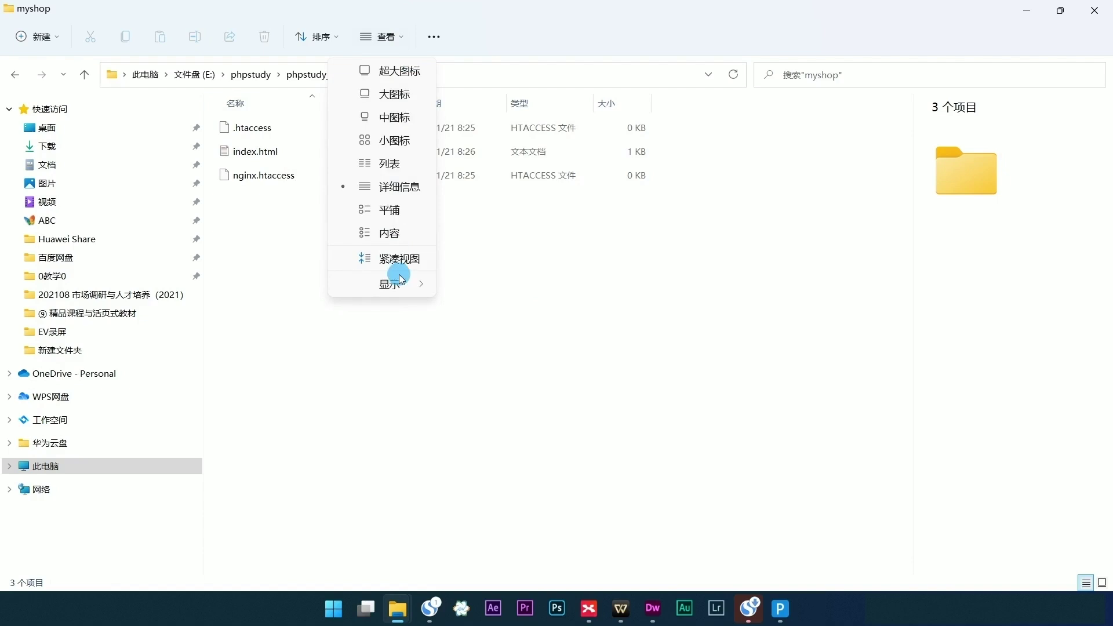
{"action": "mouse_move", "coordinate": [402, 280]}
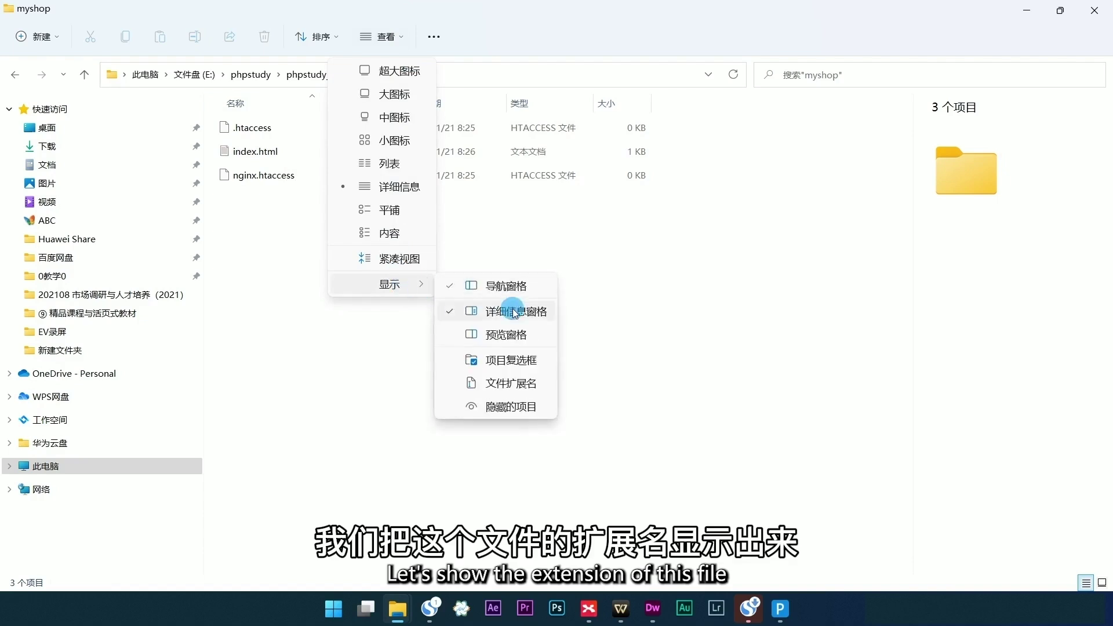
{"action": "left_click", "coordinate": [520, 391]}
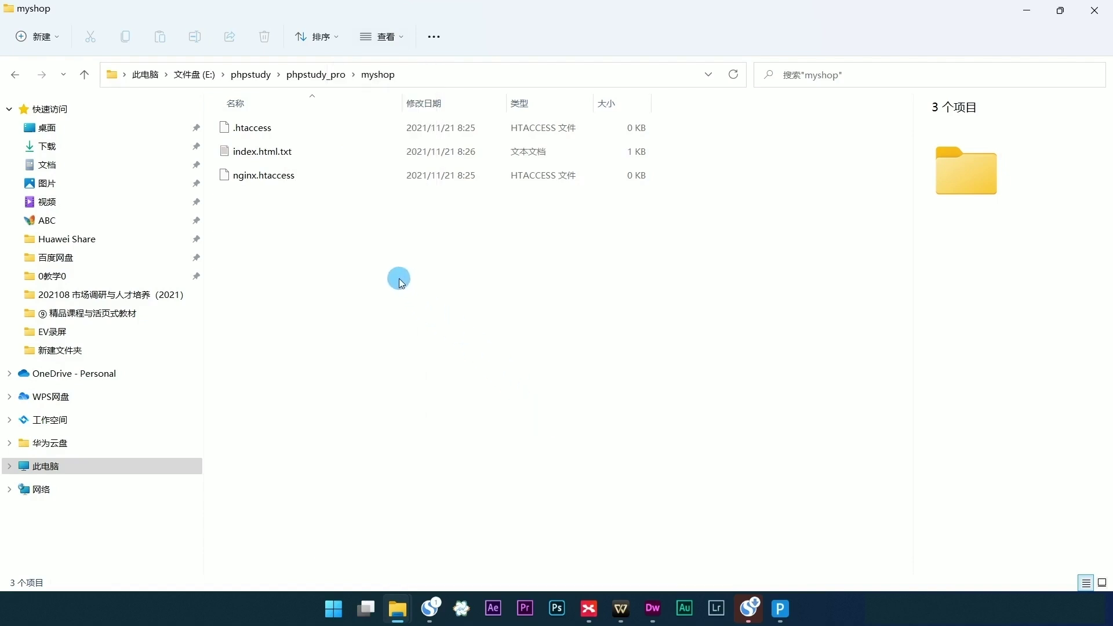
- Rename index.html.txt to index.html by deleting .txt and accept the extension warning
{"action": "left_click", "coordinate": [267, 155]}
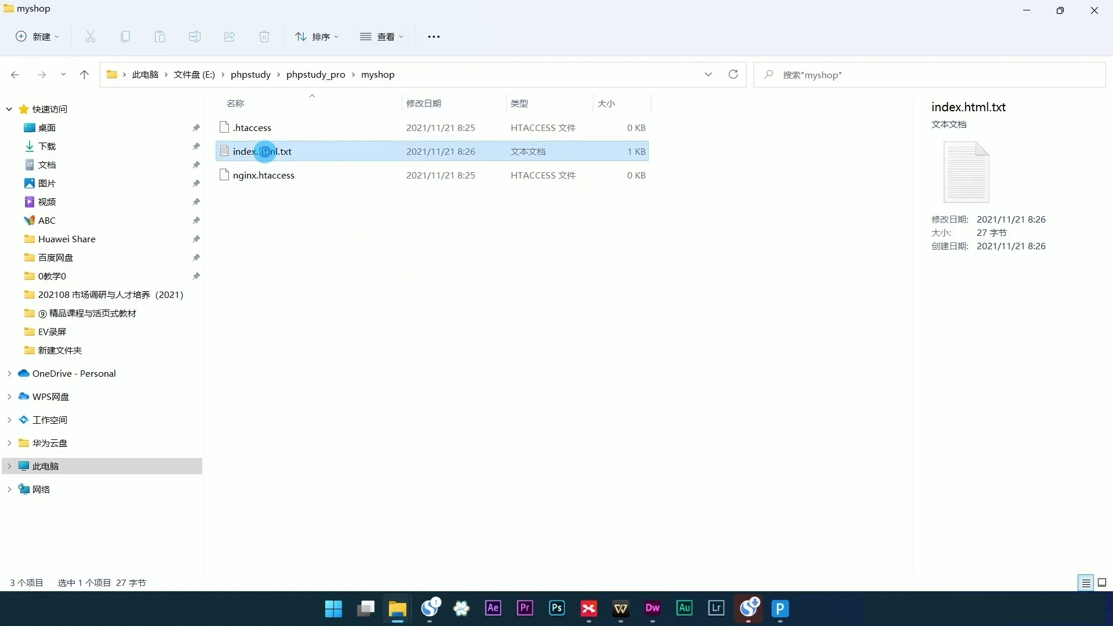
{"action": "right_click", "coordinate": [267, 156]}
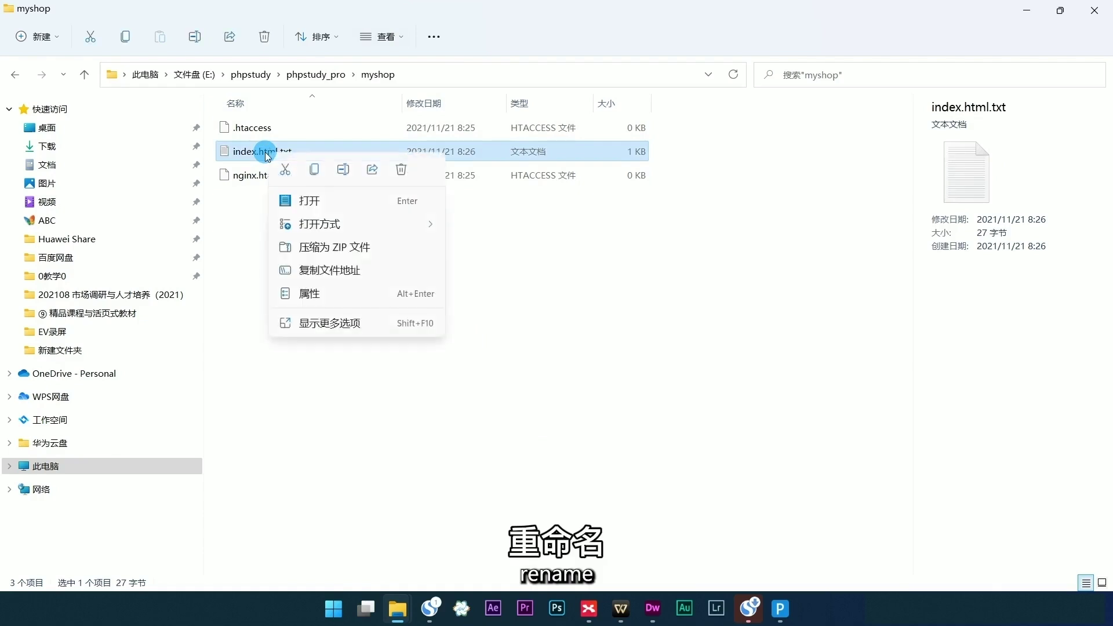
{"action": "left_click", "coordinate": [342, 172]}
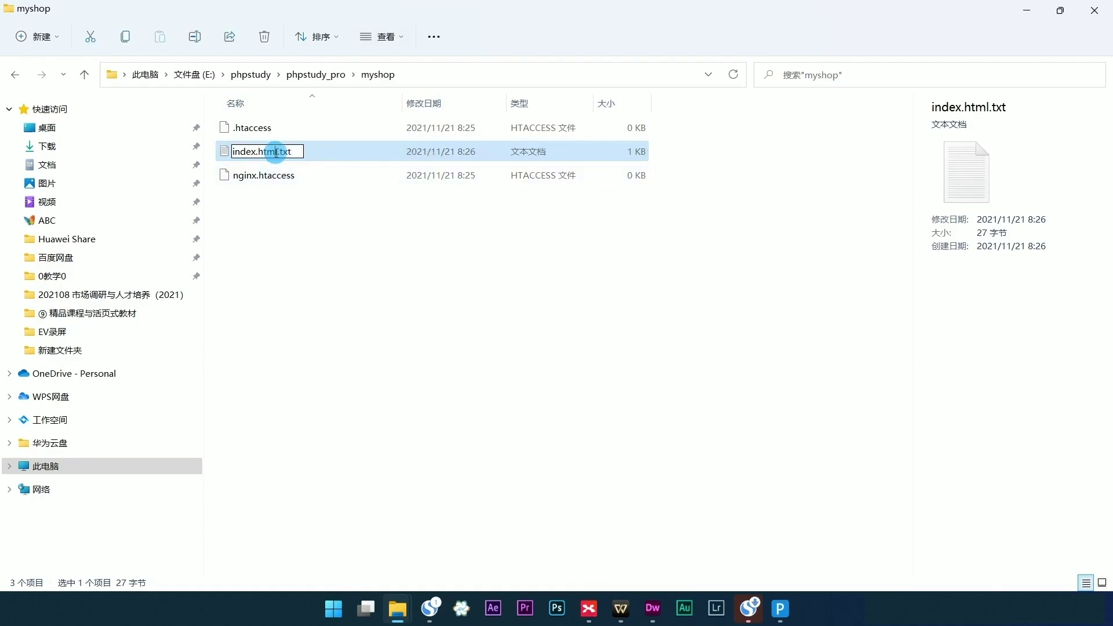
{"action": "left_click_drag", "start_coordinate": [276, 153], "coordinate": [299, 151]}
{"action": "key", "text": "BackSpace"}
{"action": "left_click", "coordinate": [326, 258]}
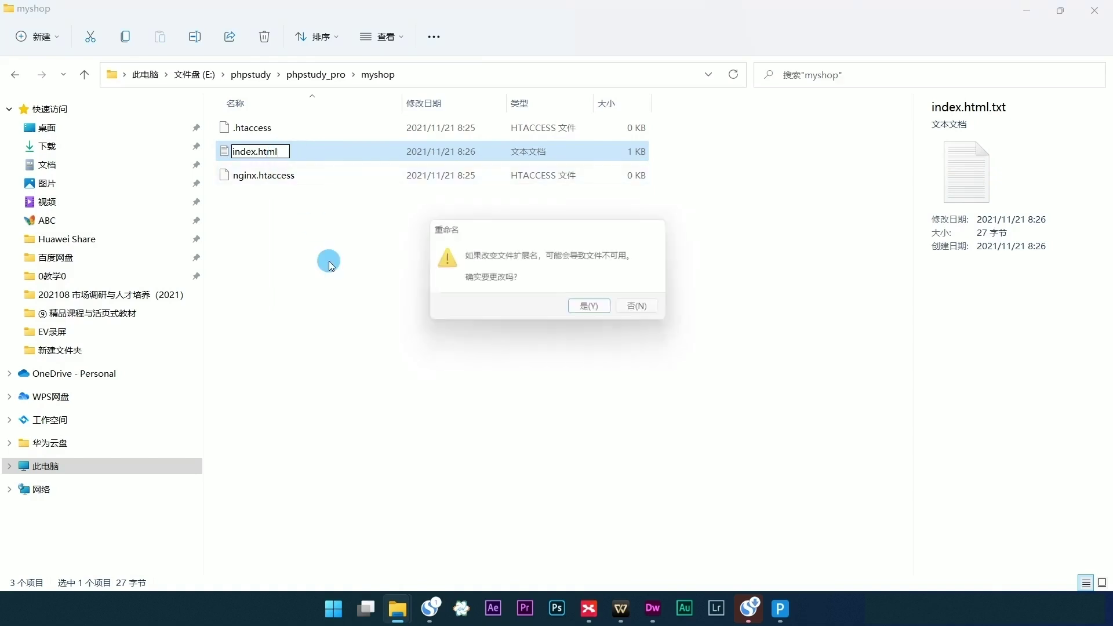
{"action": "left_click", "coordinate": [597, 312]}
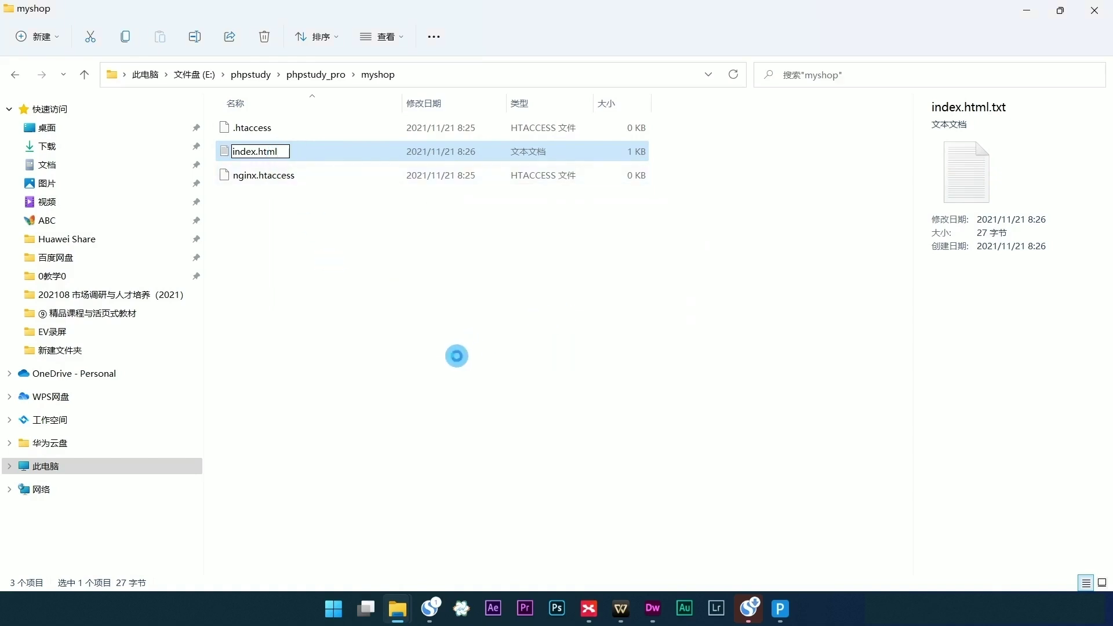
{"action": "left_click", "coordinate": [438, 342]}
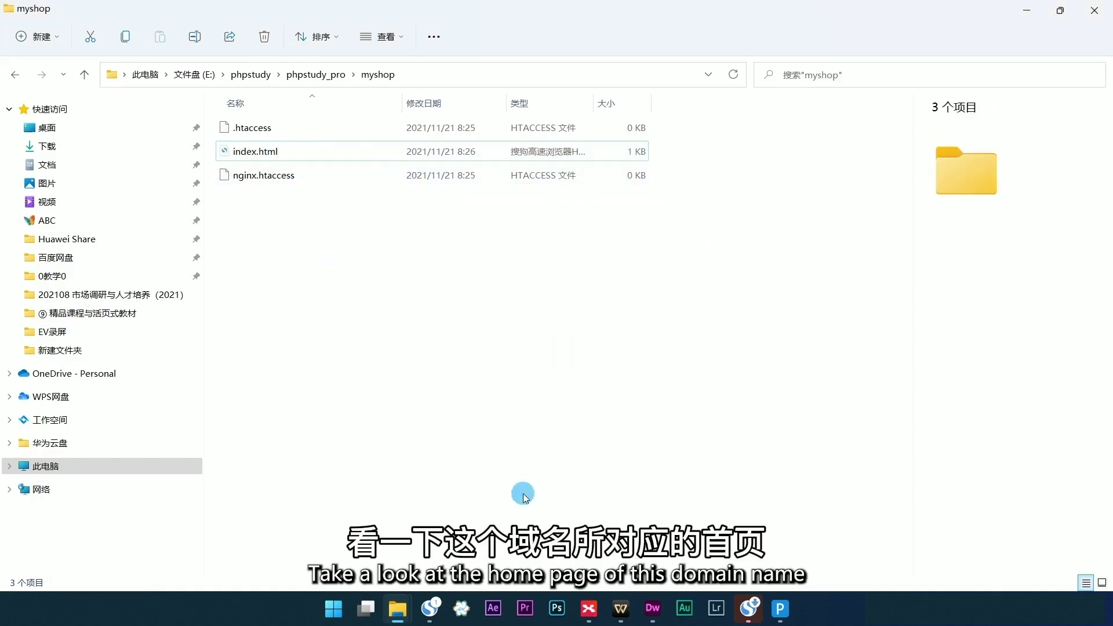
{"action": "left_click", "coordinate": [442, 611]}
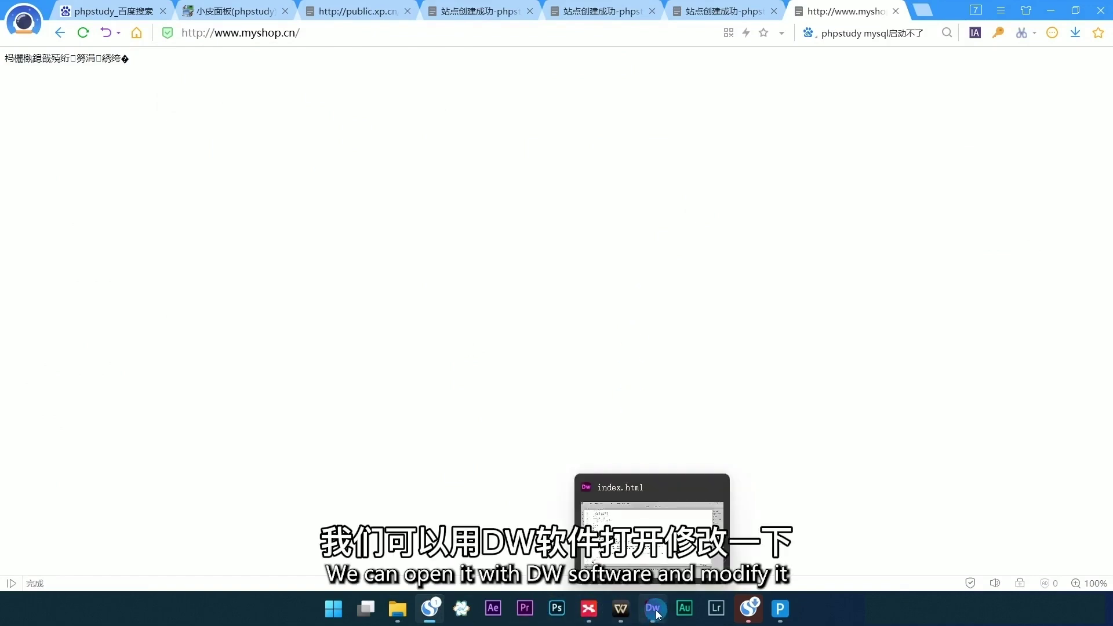
{"action": "left_click", "coordinate": [657, 613]}
- Open index.html from phpstudy_pro\myshop in Dreamweaver
{"action": "left_click", "coordinate": [47, 10]}
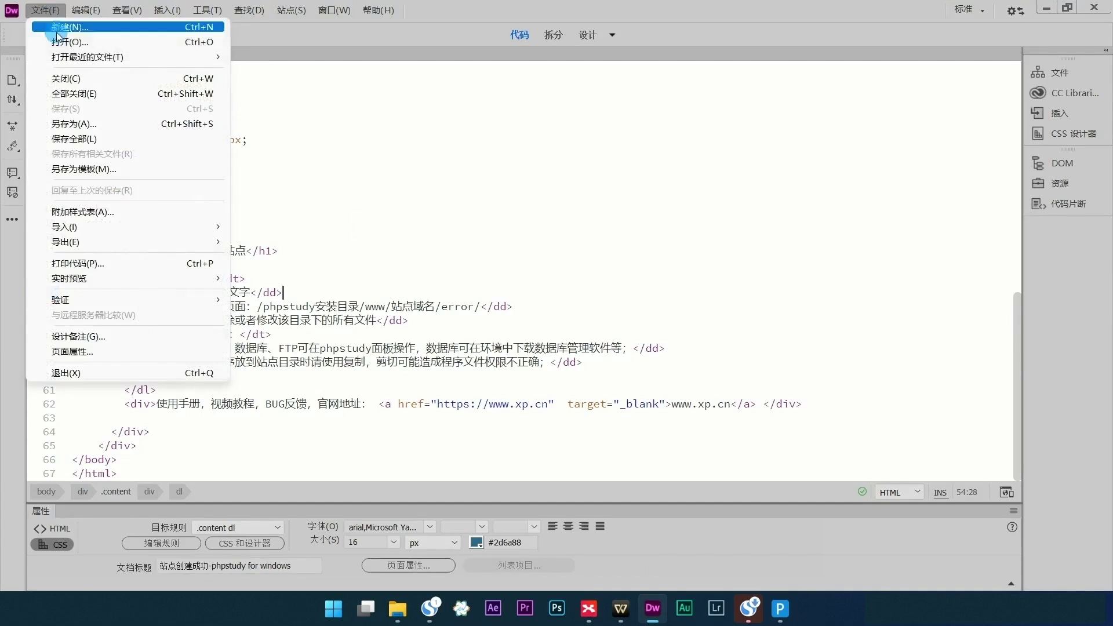
{"action": "left_click", "coordinate": [49, 37]}
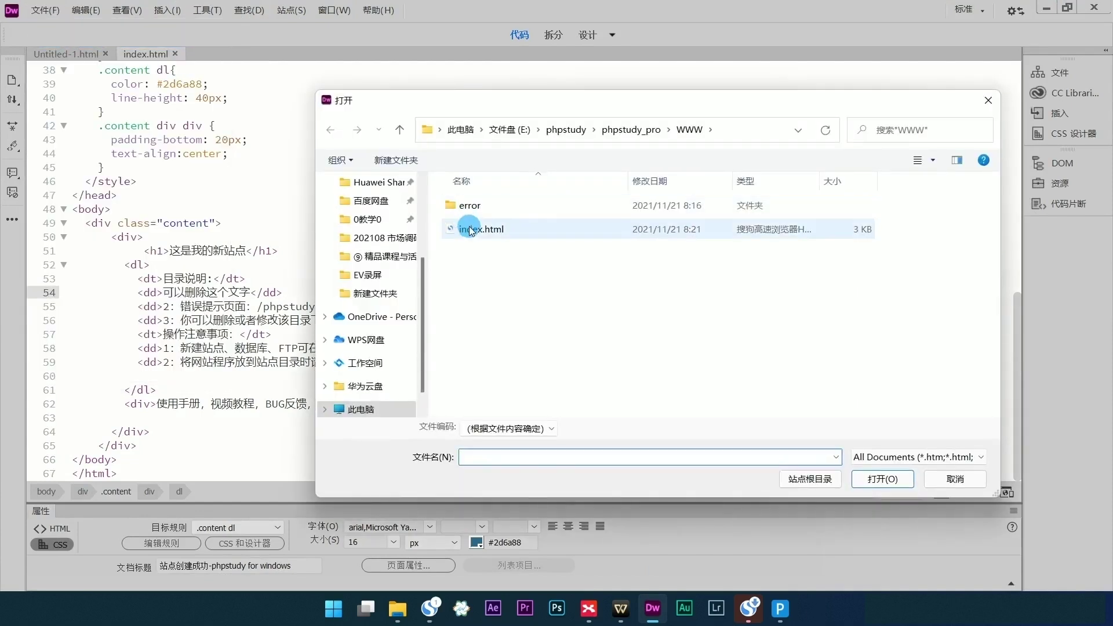
{"action": "left_click", "coordinate": [632, 129]}
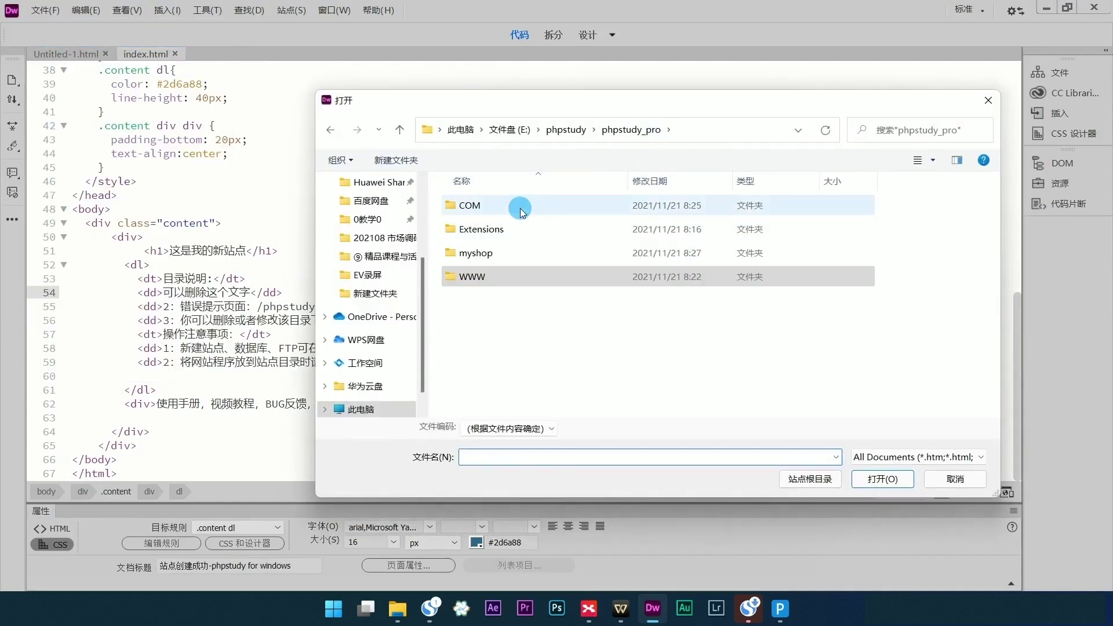
{"action": "double_click", "coordinate": [483, 259]}
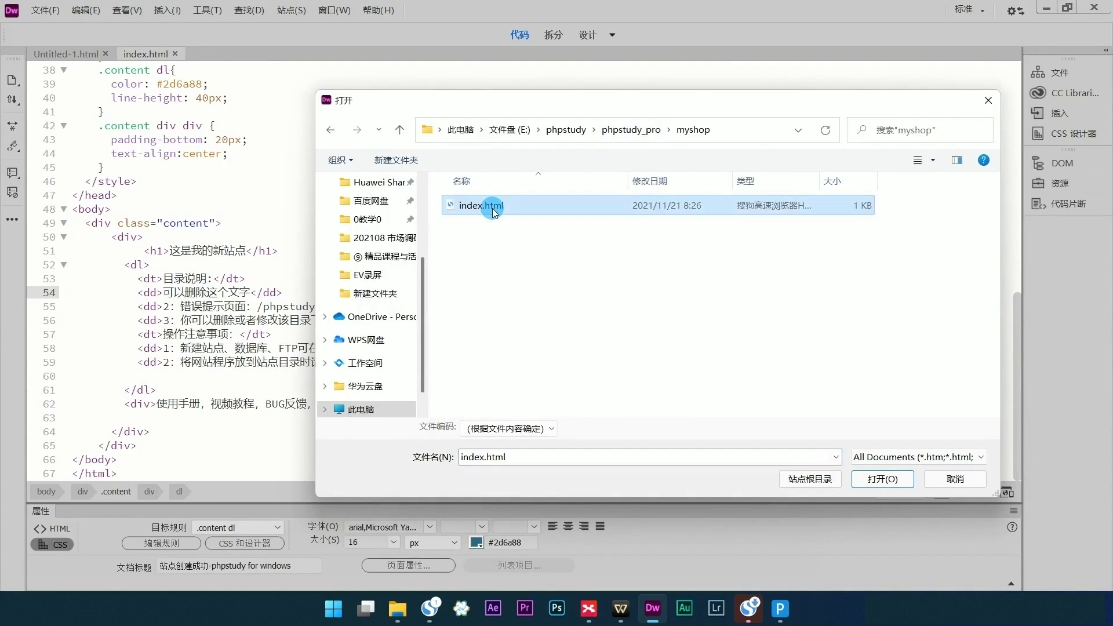
{"action": "double_click", "coordinate": [490, 207]}
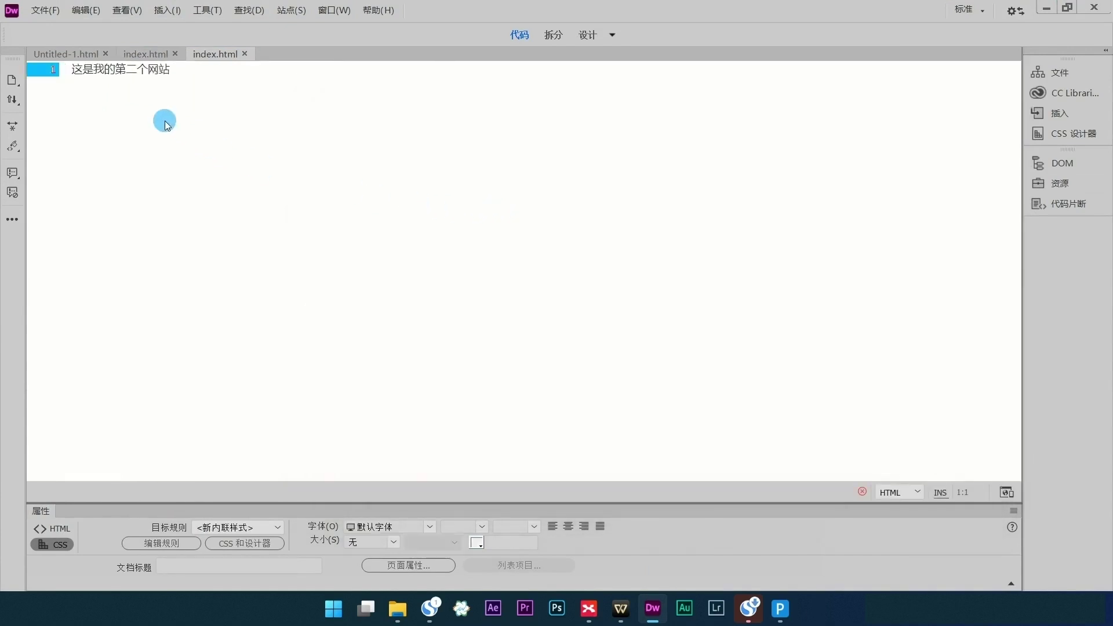
- Set the page encoding to Unicode (UTF-8) with Unicode Signature (BOM) in Page Properties
{"action": "left_click", "coordinate": [207, 10]}
{"action": "left_click", "coordinate": [197, 10]}
{"action": "left_click", "coordinate": [96, 10]}
{"action": "mouse_move", "coordinate": [203, 11]}
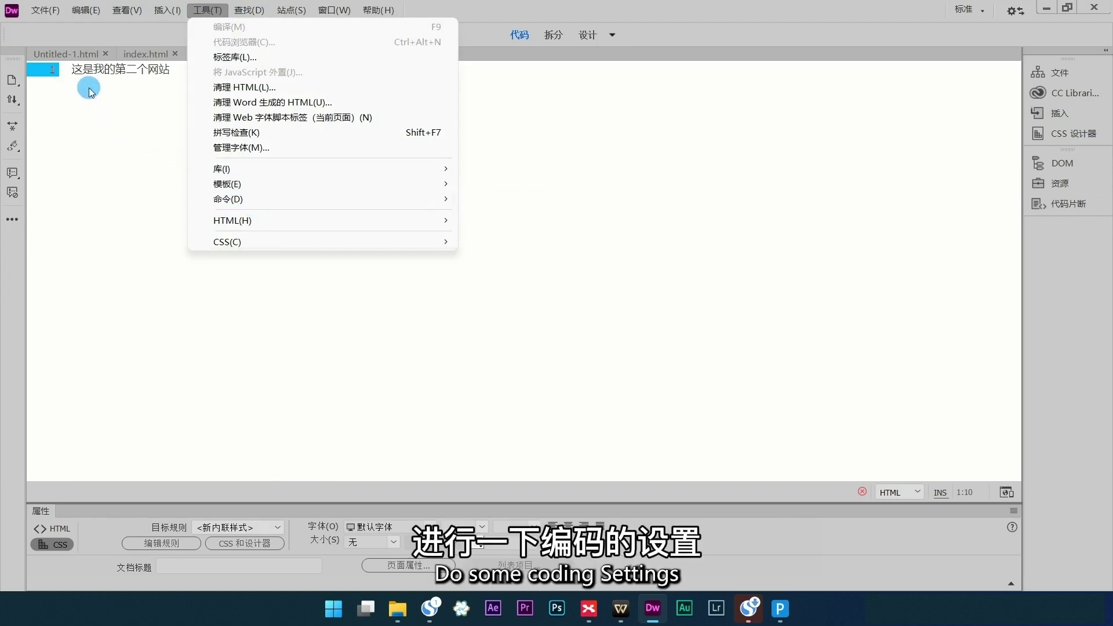
{"action": "mouse_move", "coordinate": [45, 9]}
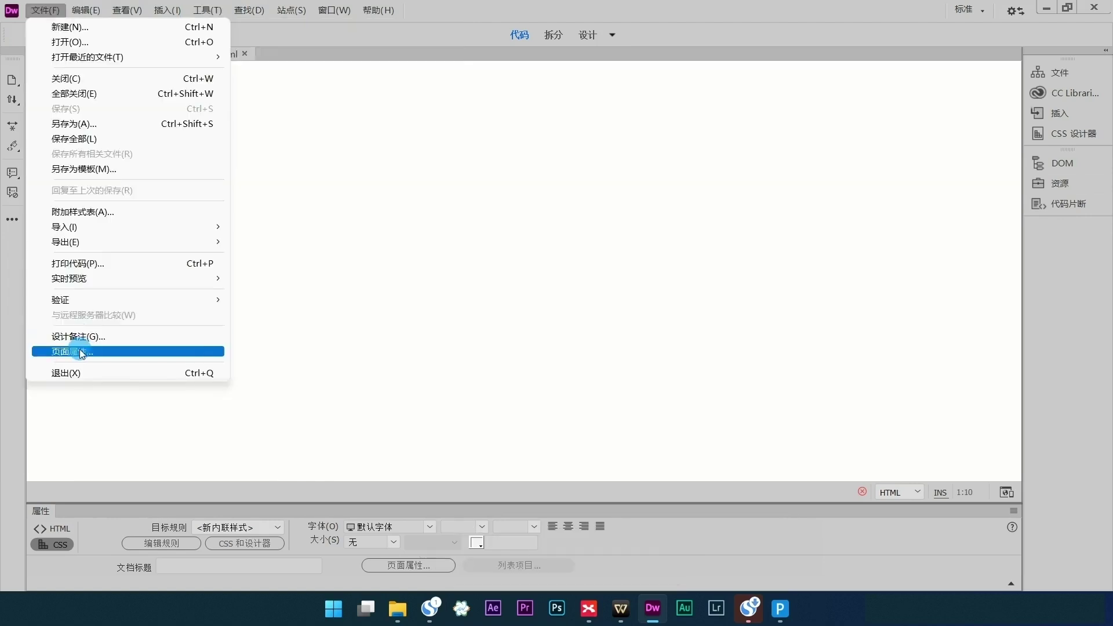
{"action": "left_click", "coordinate": [75, 352]}
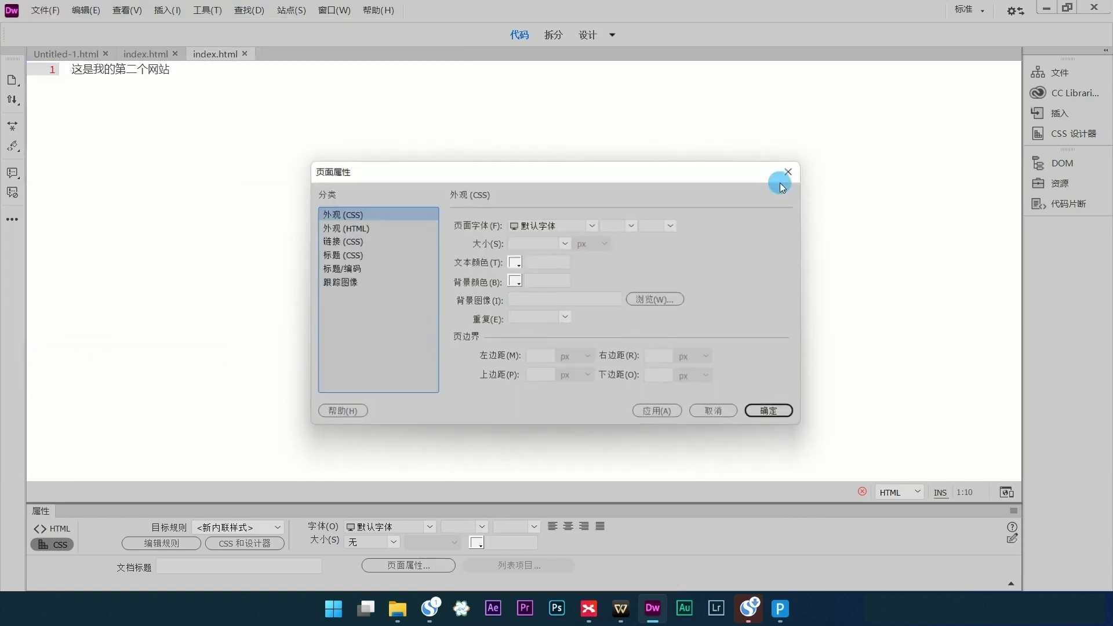
{"action": "left_click", "coordinate": [347, 274]}
{"action": "left_click", "coordinate": [673, 265]}
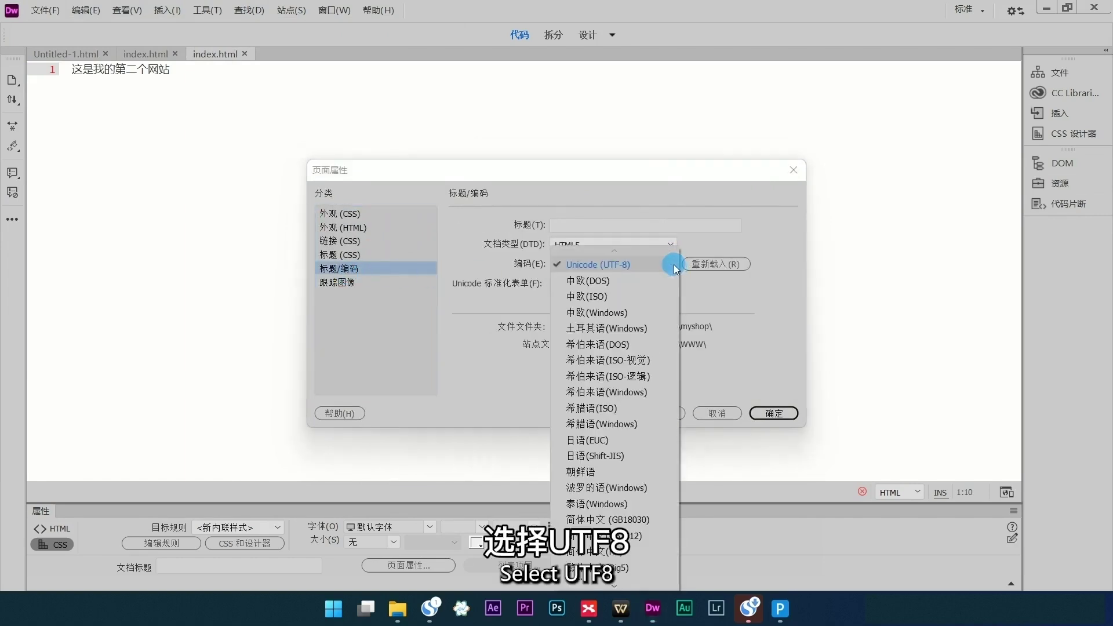
{"action": "left_click", "coordinate": [652, 258]}
{"action": "left_click", "coordinate": [566, 303]}
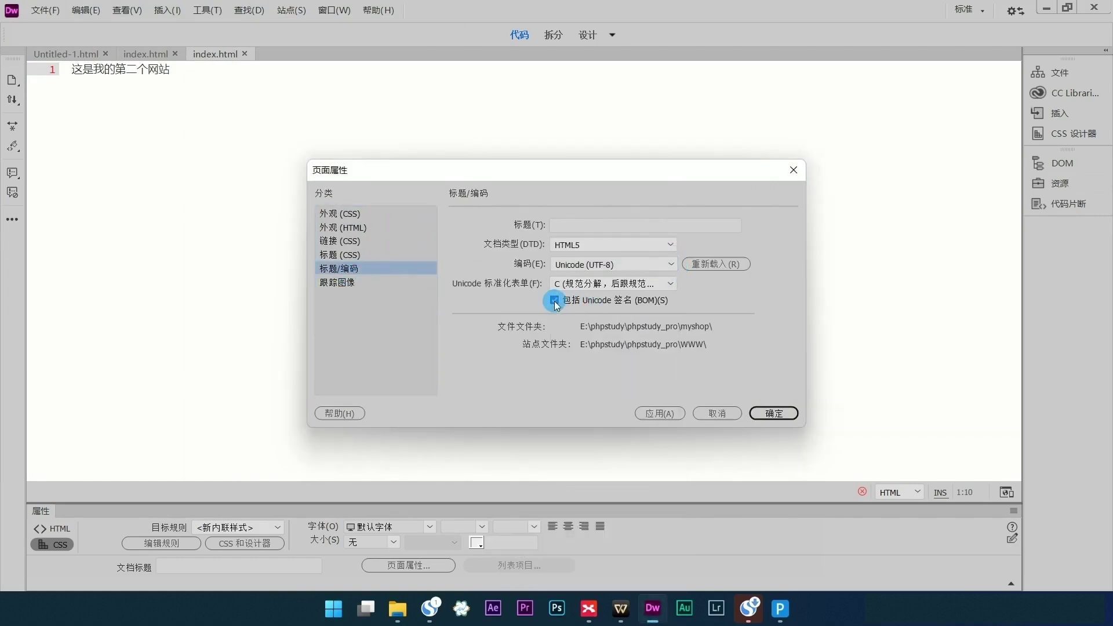
{"action": "left_click", "coordinate": [774, 411]}
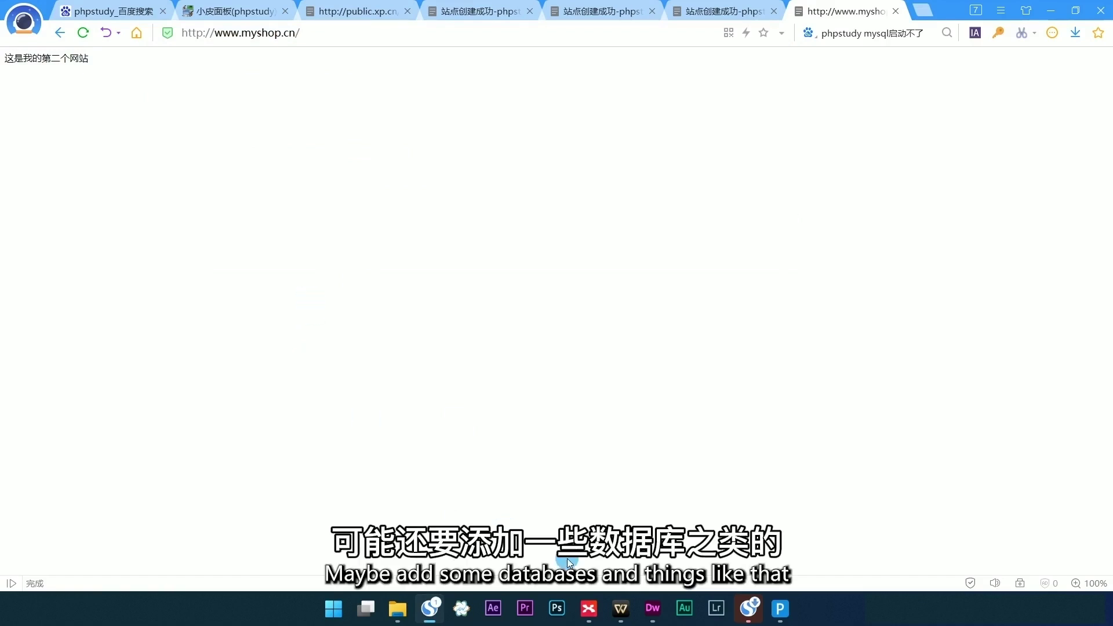
- Try 创建数据库 on phpStudy's 数据库 page and dismiss the root-password notice
{"action": "left_click", "coordinate": [781, 617]}
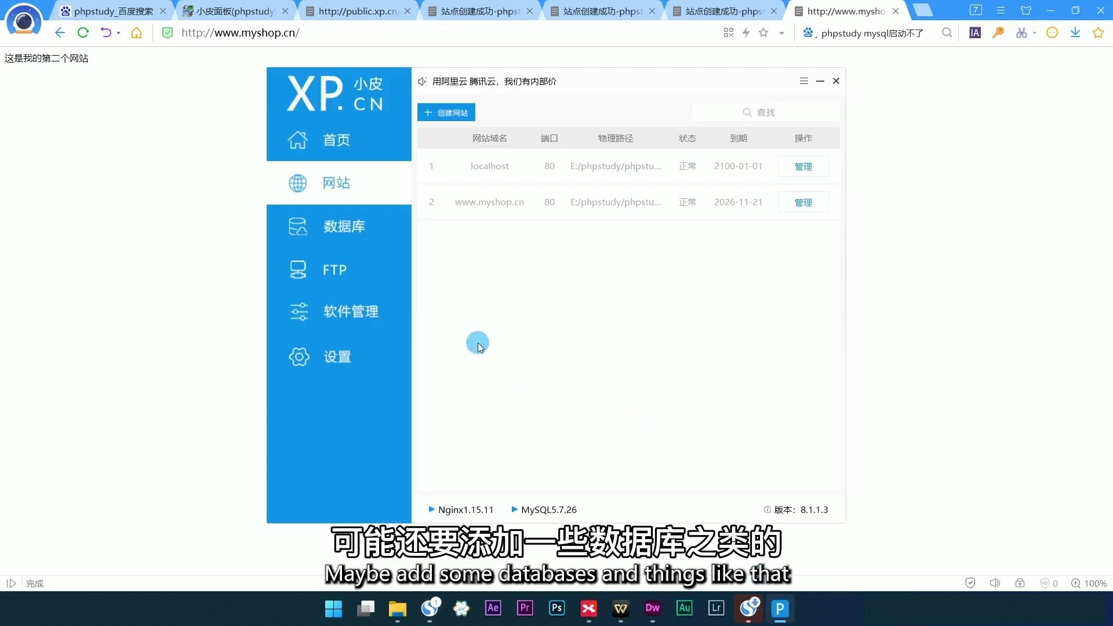
{"action": "left_click", "coordinate": [366, 229]}
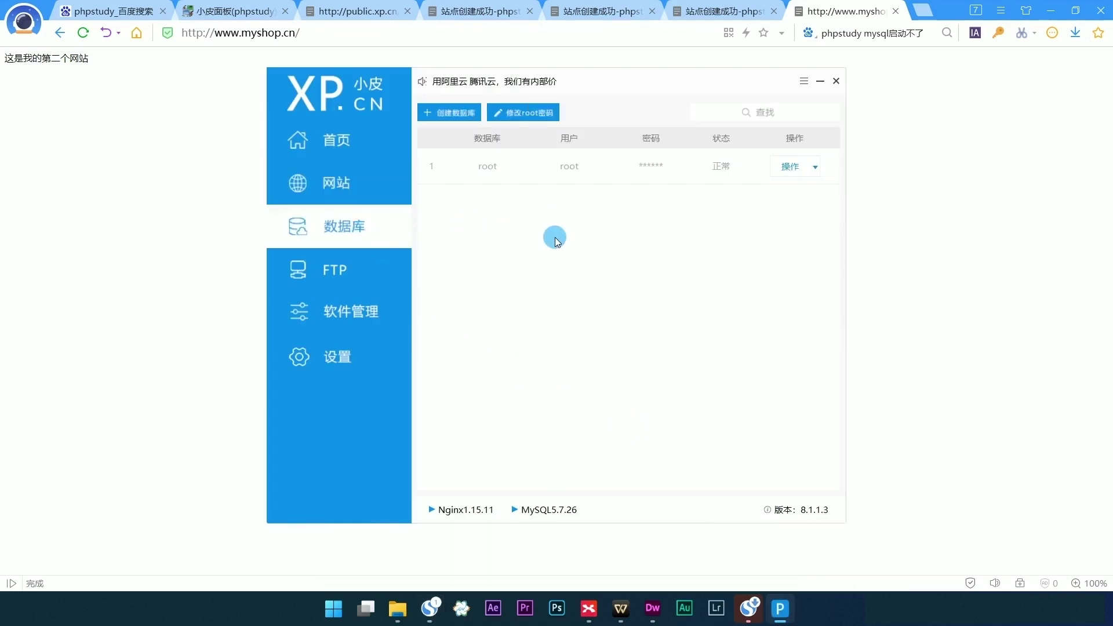
{"action": "left_click", "coordinate": [471, 114]}
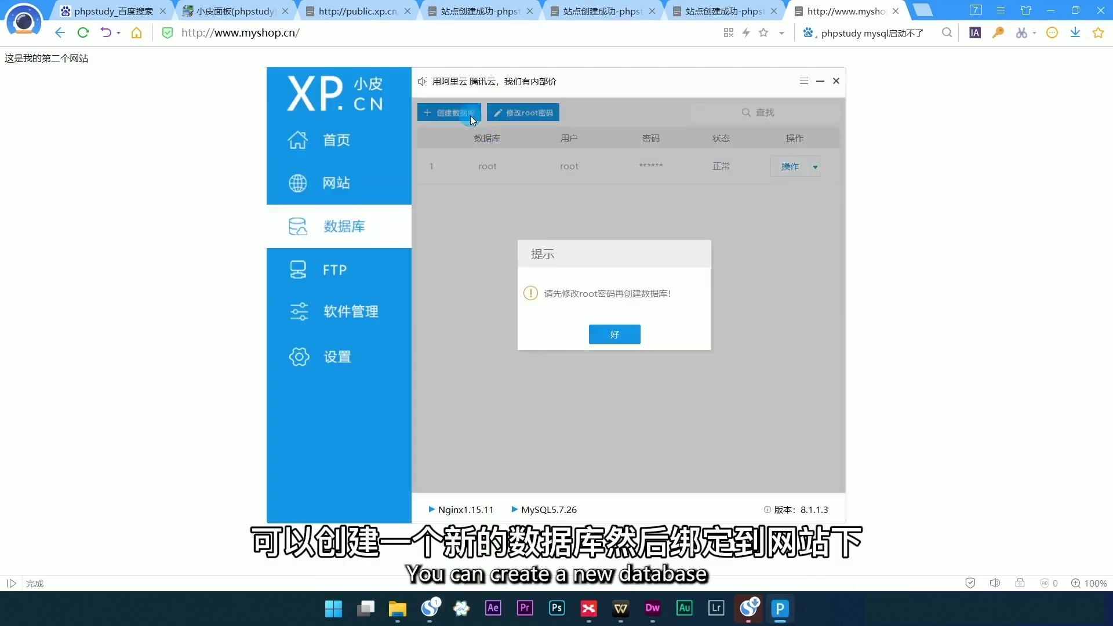
{"action": "left_click", "coordinate": [614, 333]}
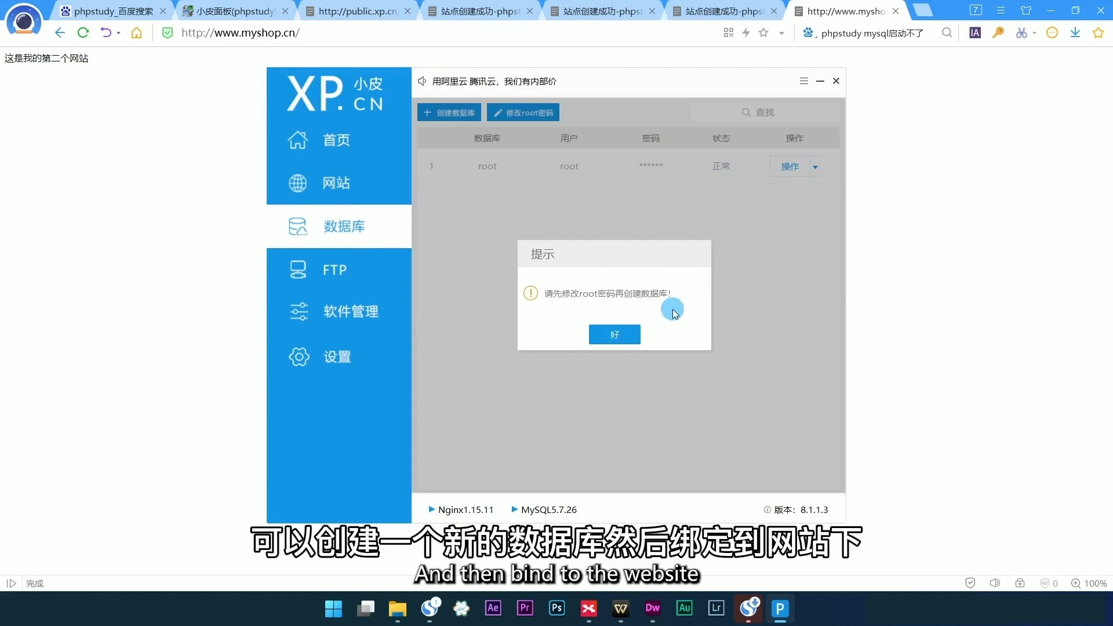